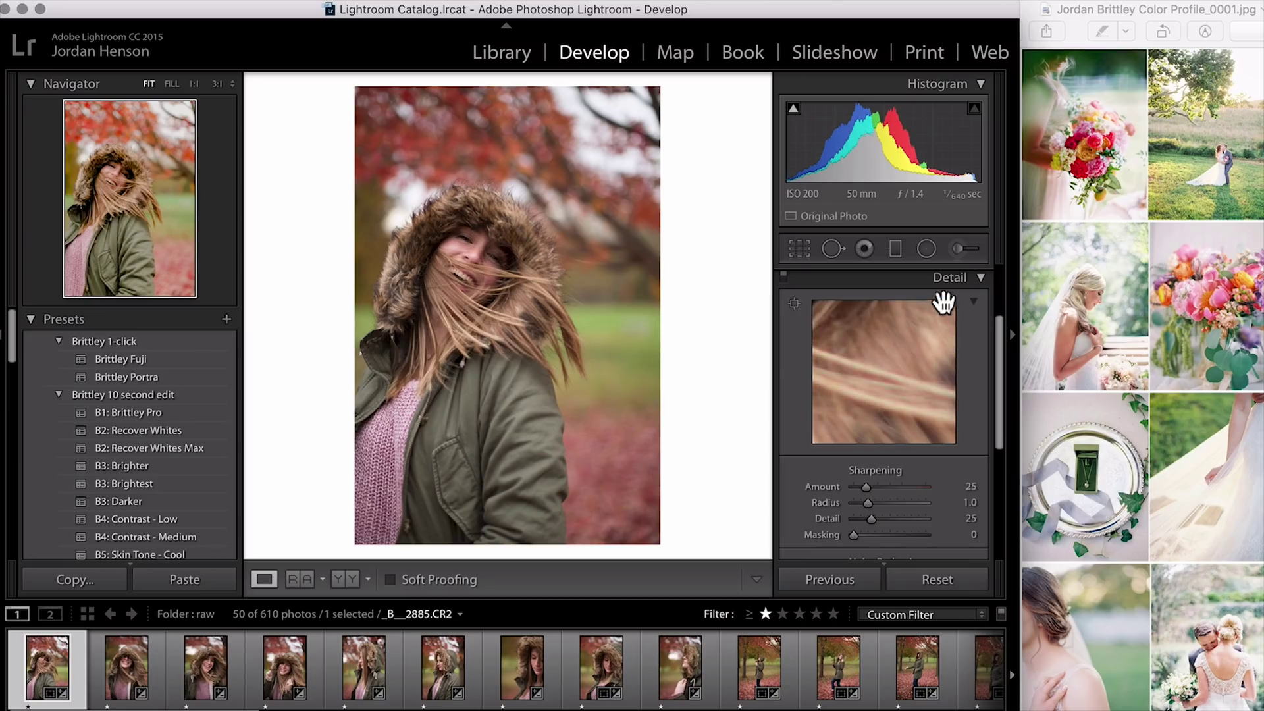
Push sharpening Amount to 150 and inspect the fur edge and face at 1:1
left_click(943, 277)
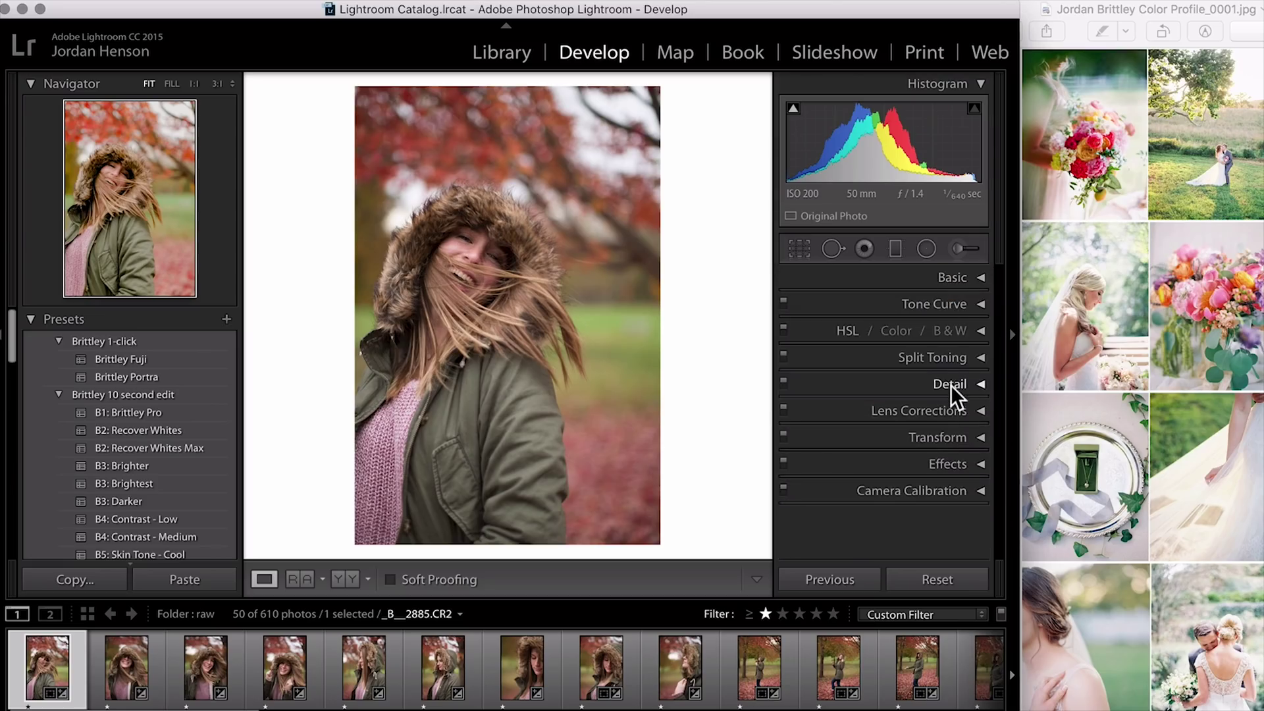
left_click(950, 388)
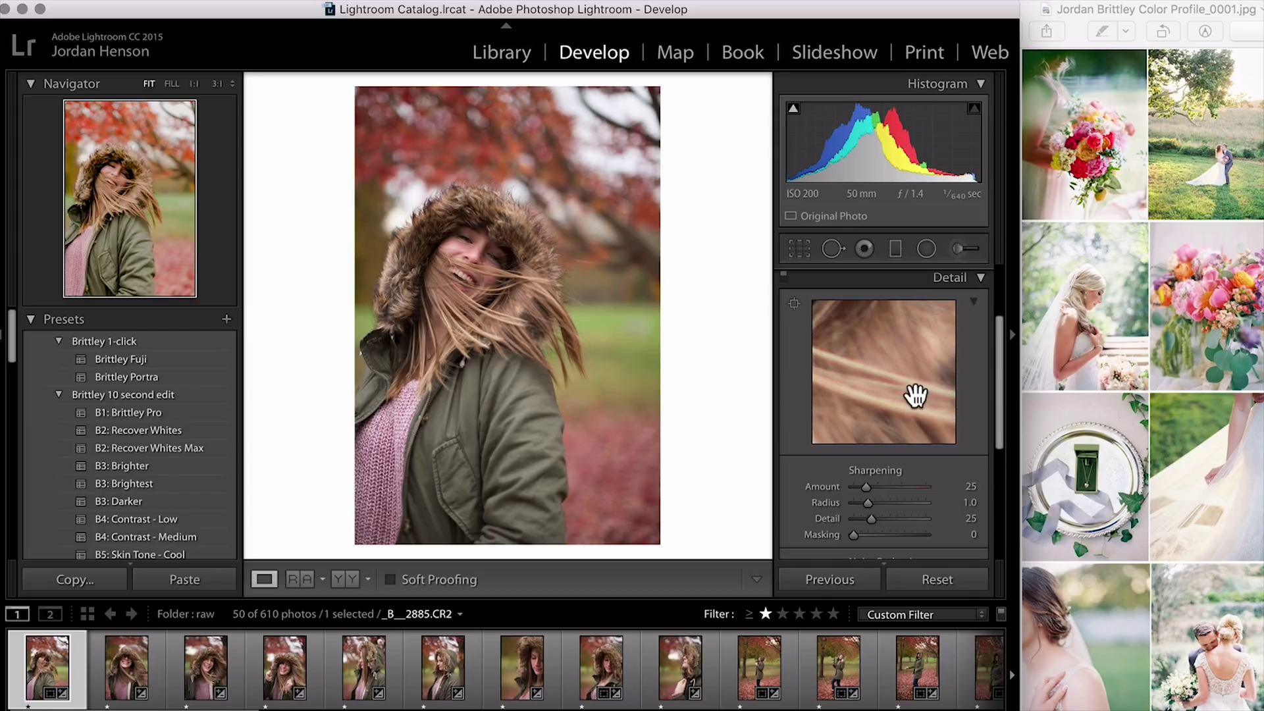
left_click_drag(907, 421, 936, 415)
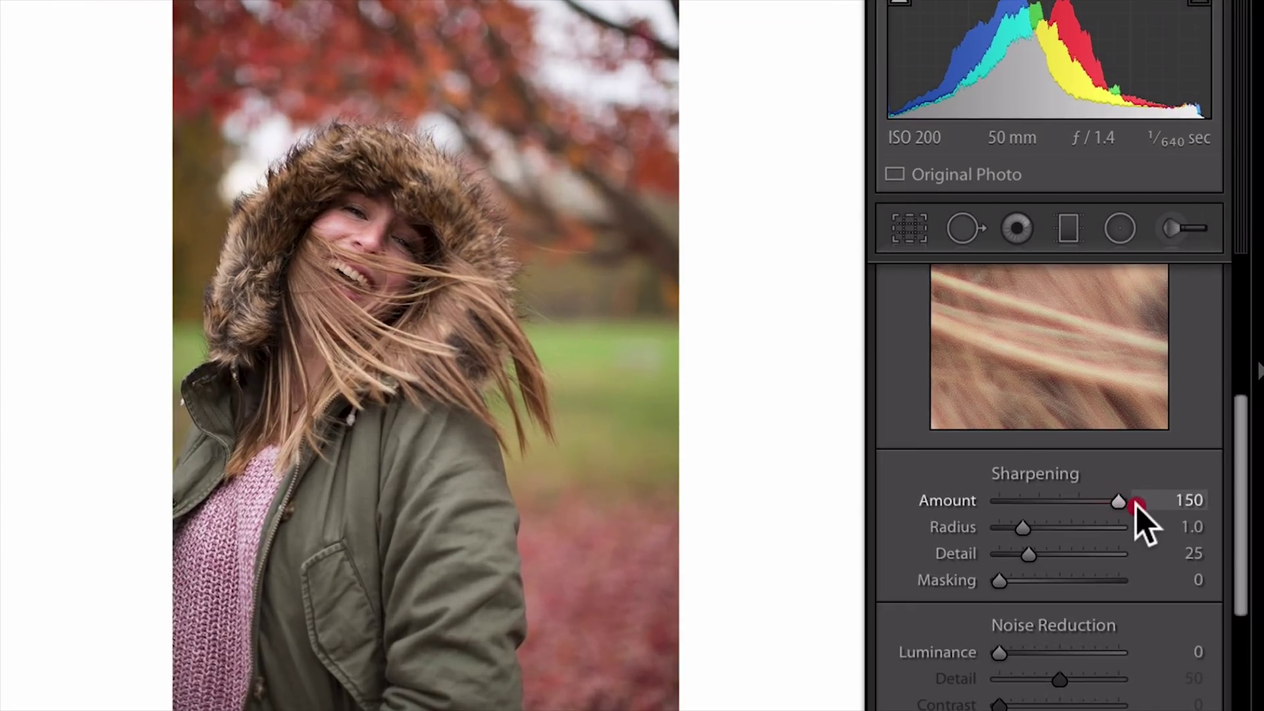
left_click(432, 228)
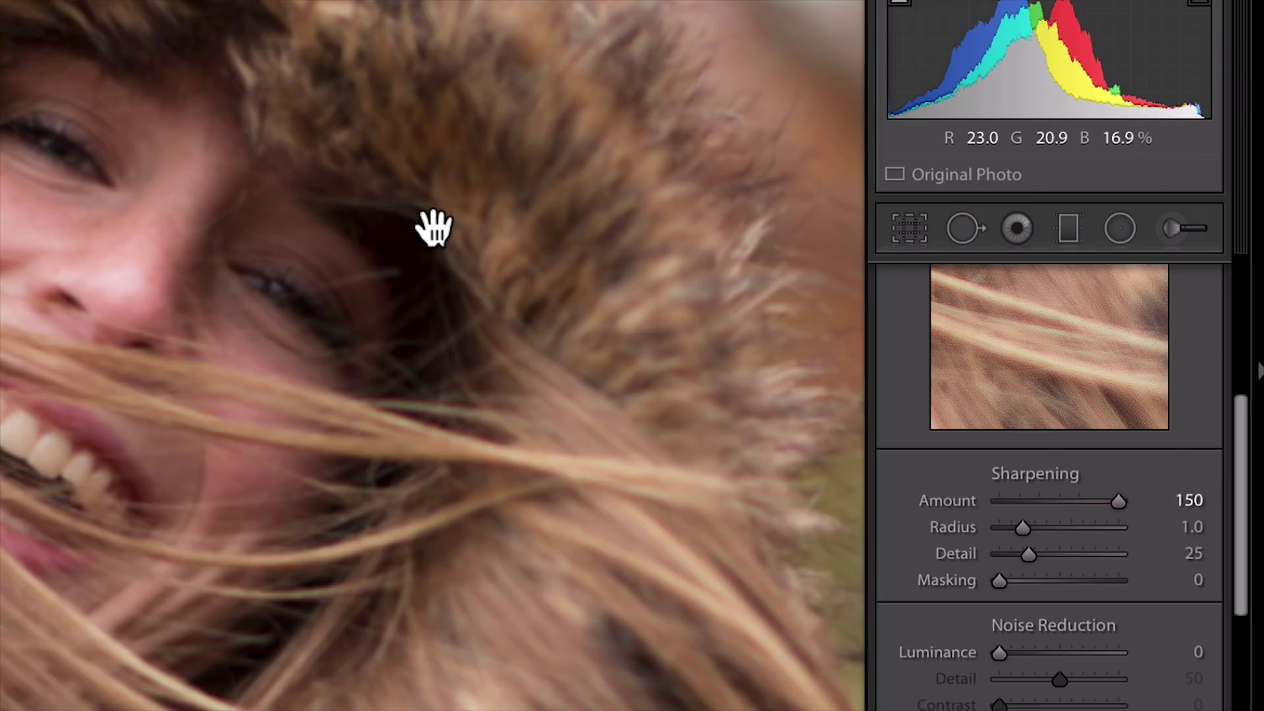
left_click_drag(784, 291, 525, 293)
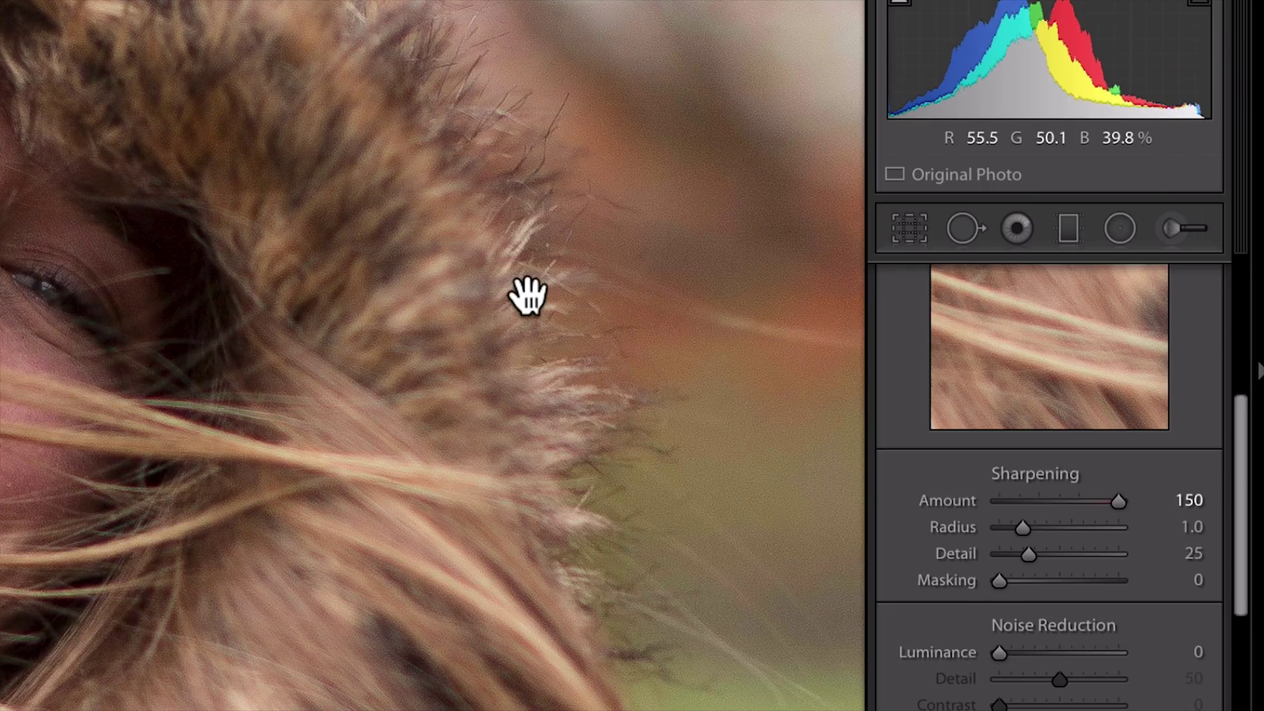
left_click_drag(420, 349, 670, 350)
Lower sharpening Amount to 33 and return the photo to fit view
left_click_drag(1036, 499, 1024, 500)
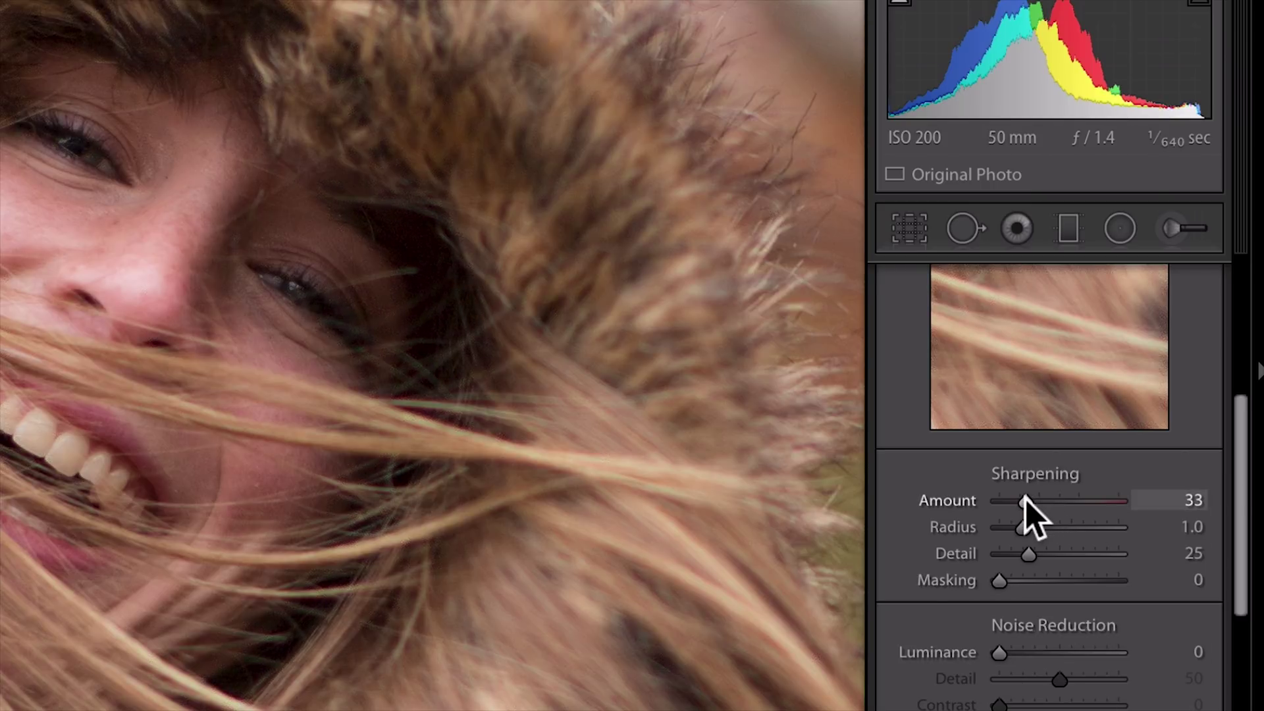
left_click(484, 364)
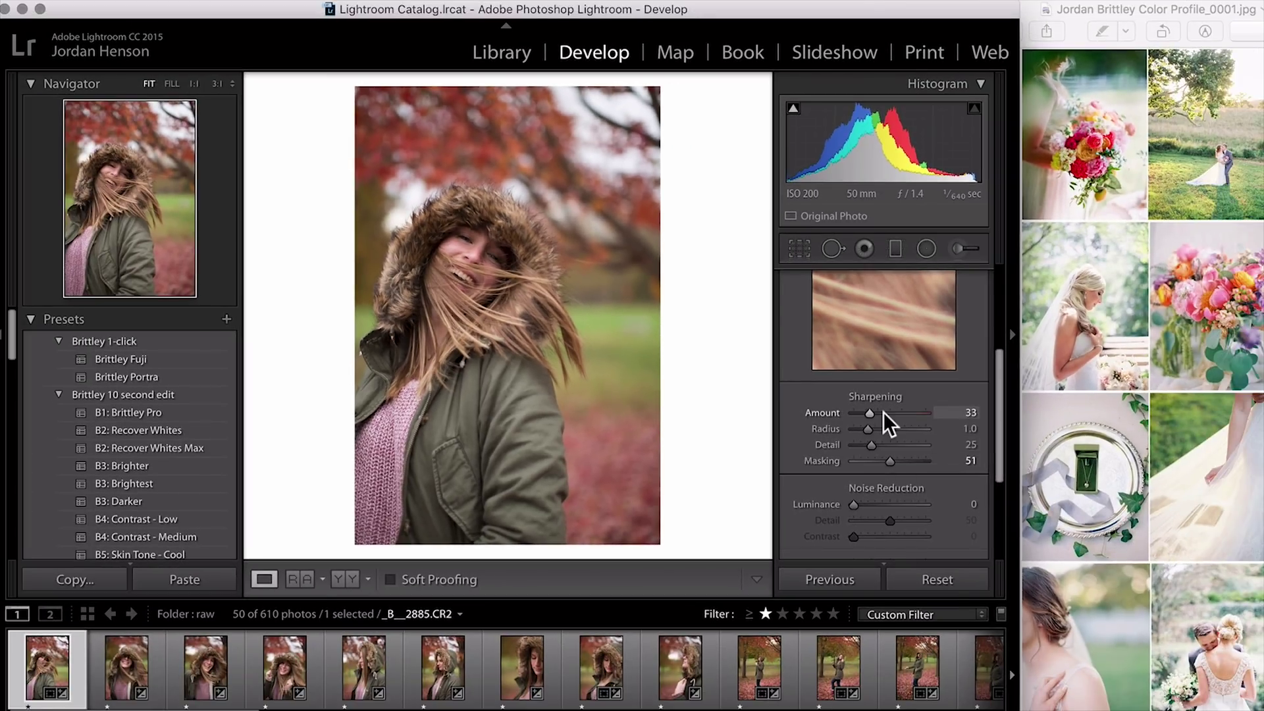
scroll(975, 293, "up", 3)
Turn on Remove Chromatic Aberration and the Canon EF 50mm profile corrections, comparing them on and off
left_click(976, 292)
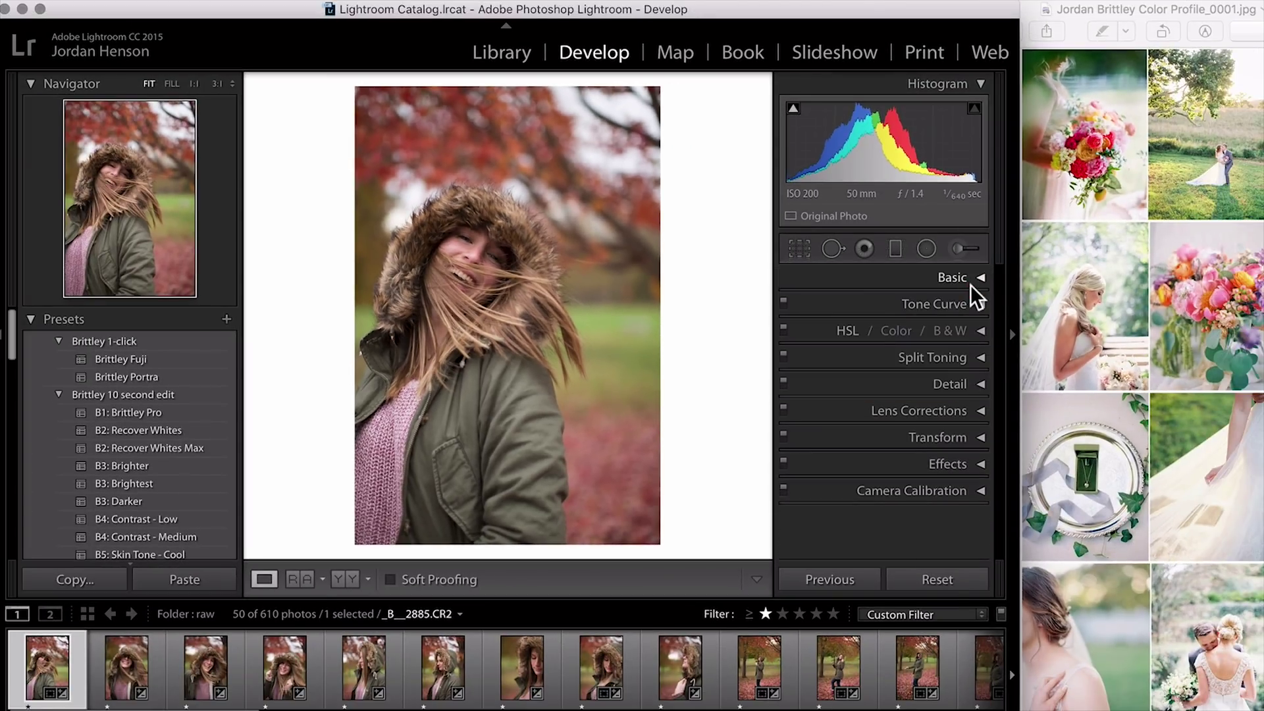
left_click(978, 410)
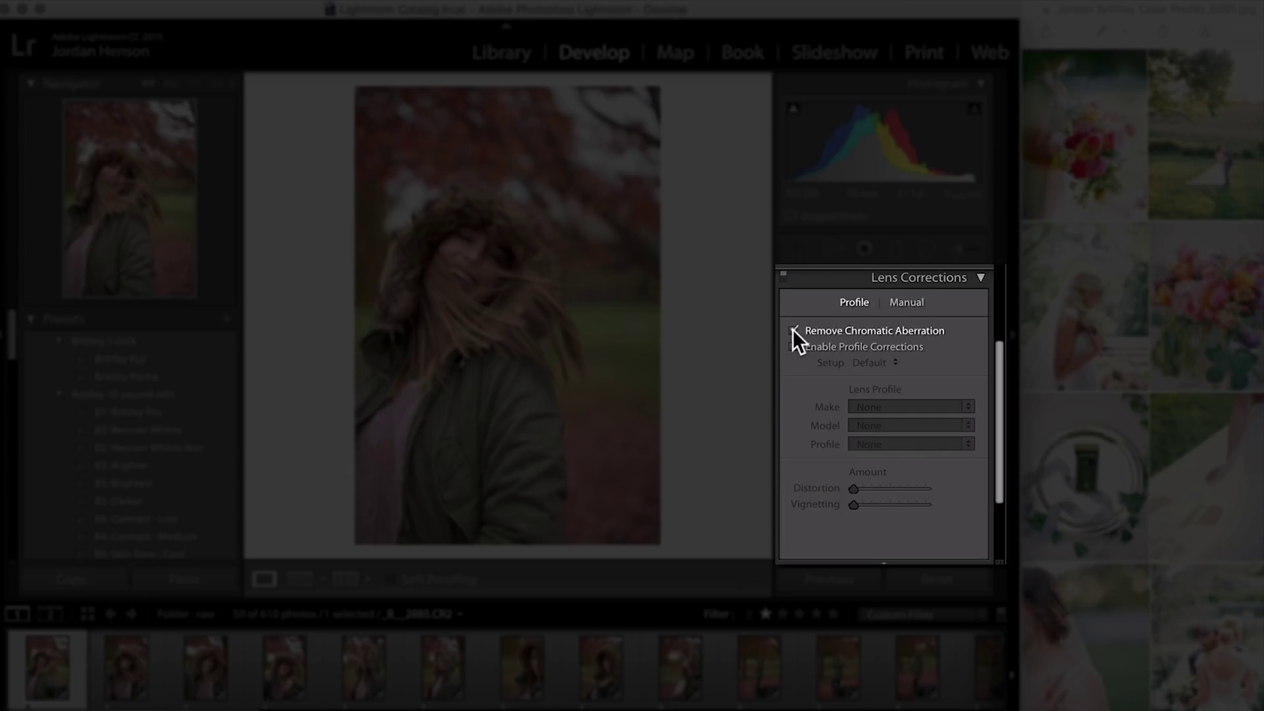
left_click(793, 346)
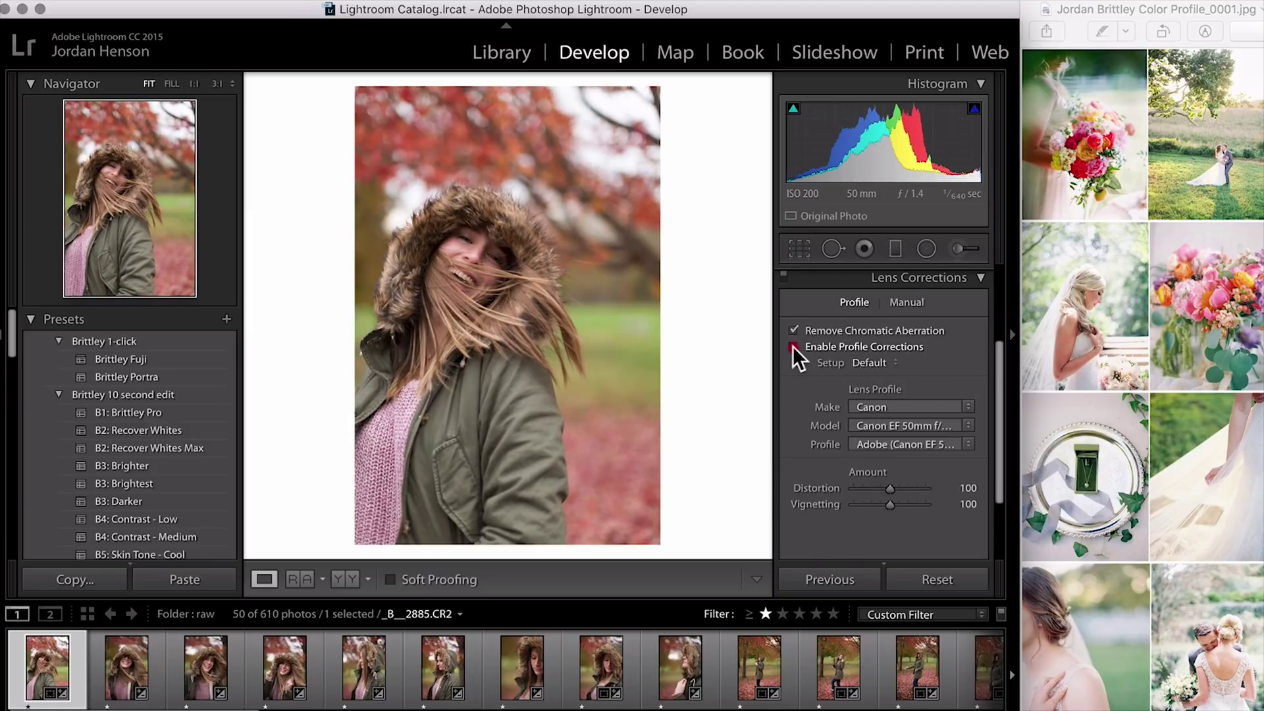
left_click(793, 346)
left_click(793, 346)
scroll(968, 423, "up", 5)
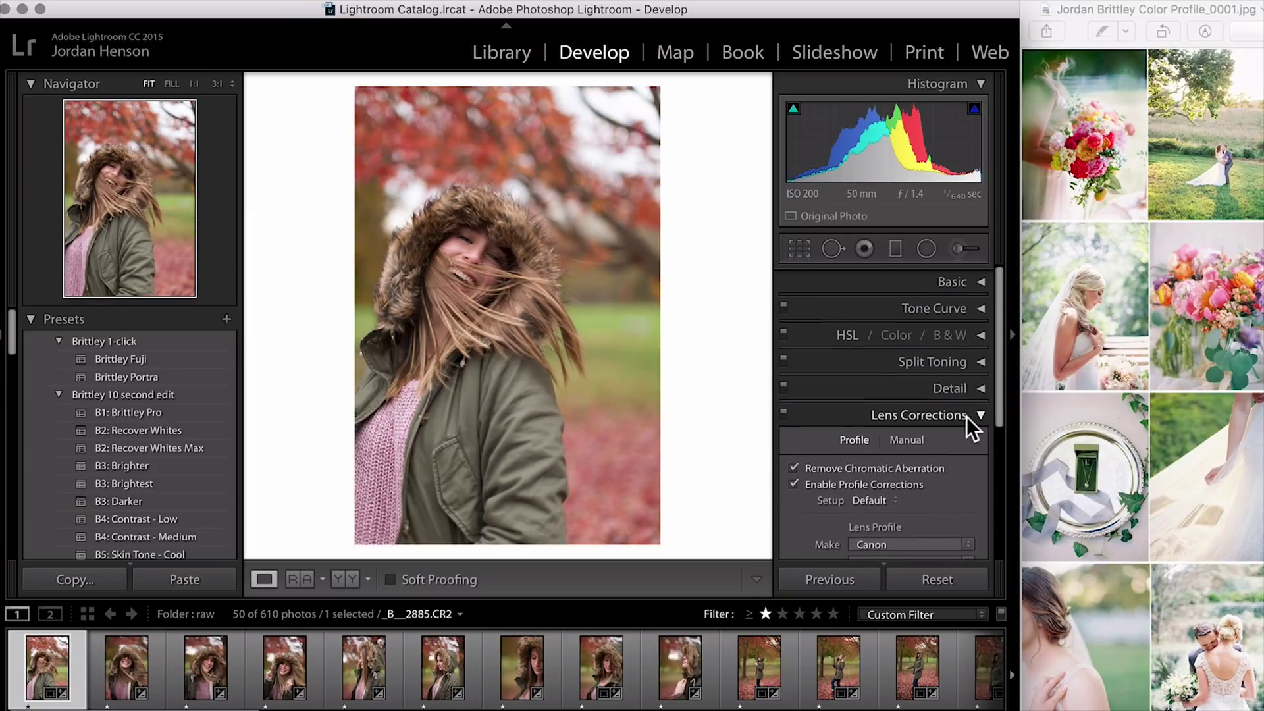
left_click(967, 416)
Set Exposure +0.80, Contrast +5, Highlights −33, Shadows +8, Whites −68 and Blacks −37
left_click(967, 281)
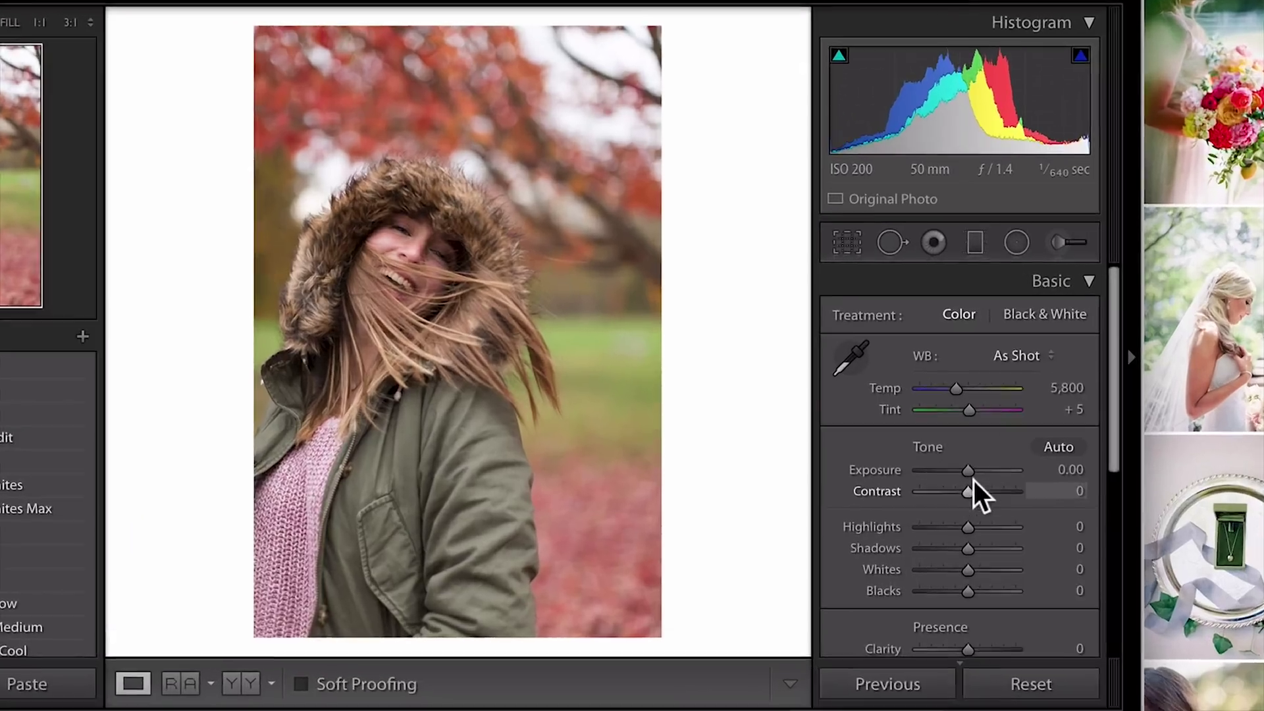
left_click_drag(969, 471, 979, 478)
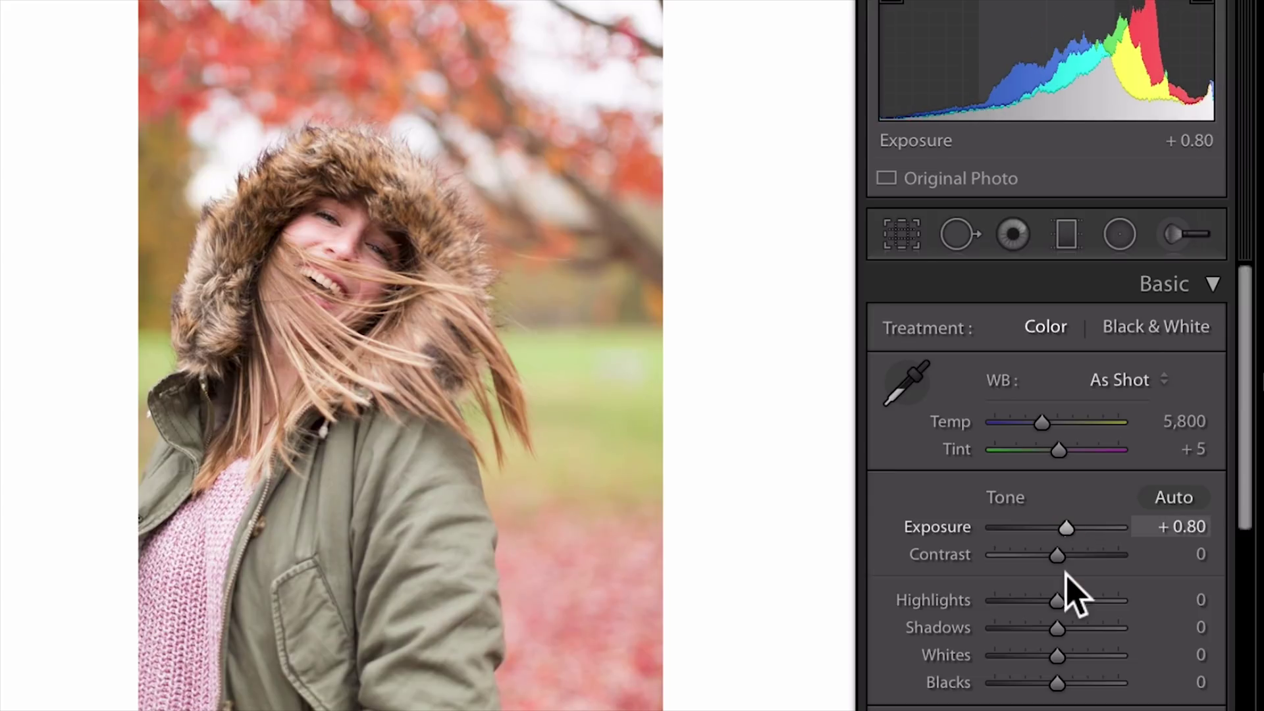
left_click(1035, 600)
left_click(1015, 655)
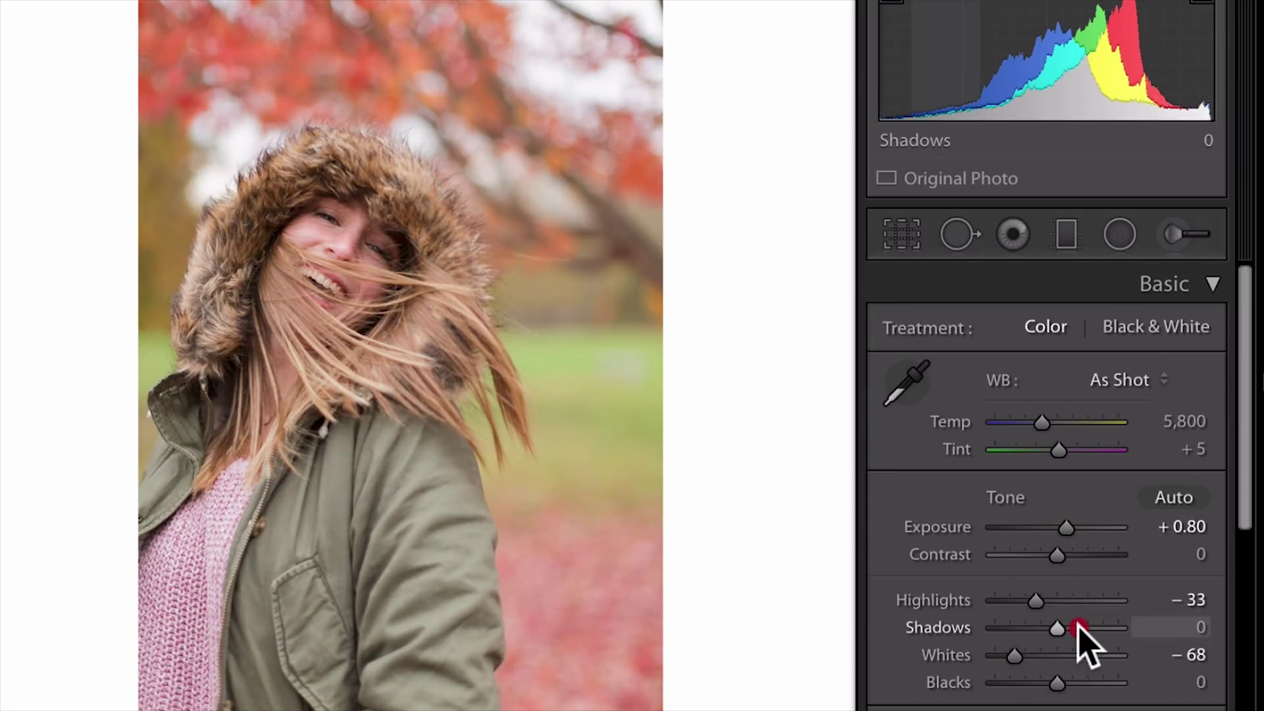
left_click_drag(1079, 628, 1061, 627)
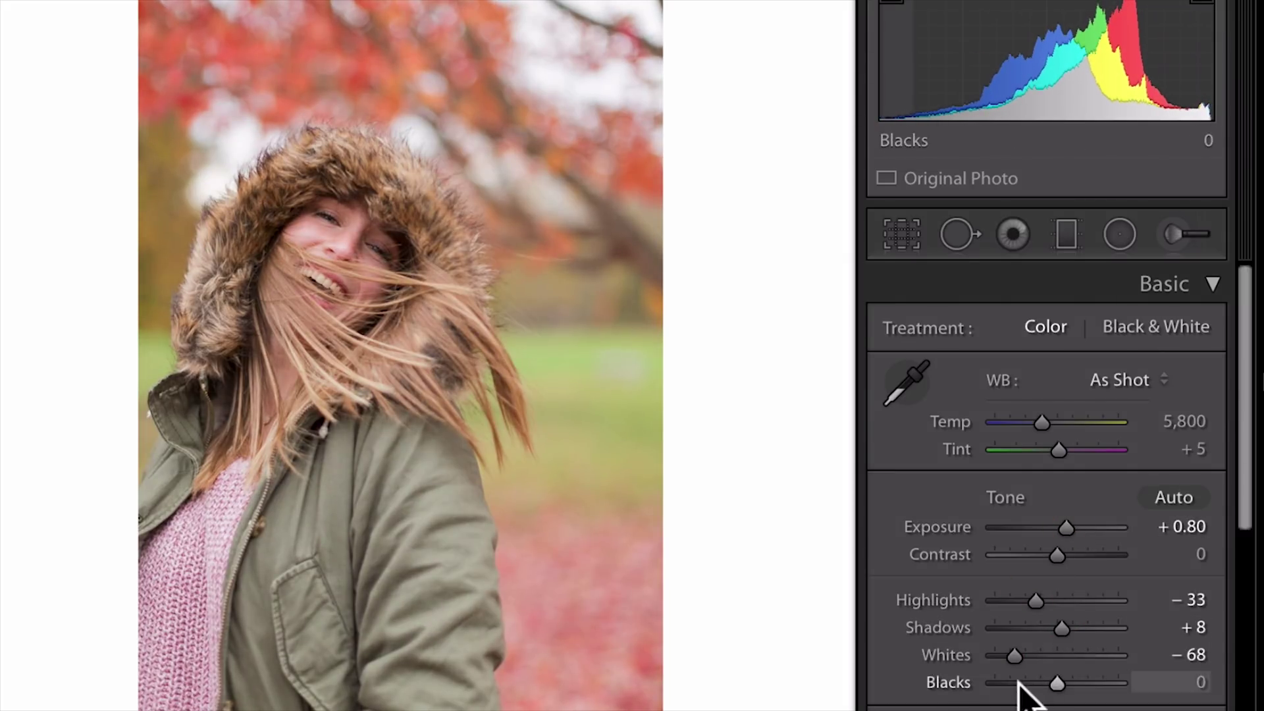
left_click(1032, 683)
left_click_drag(1061, 555, 1068, 557)
Enter Clarity −2, Vibrance +5 and Saturation −5 in the Basic panel
scroll(1069, 557, "down", 3)
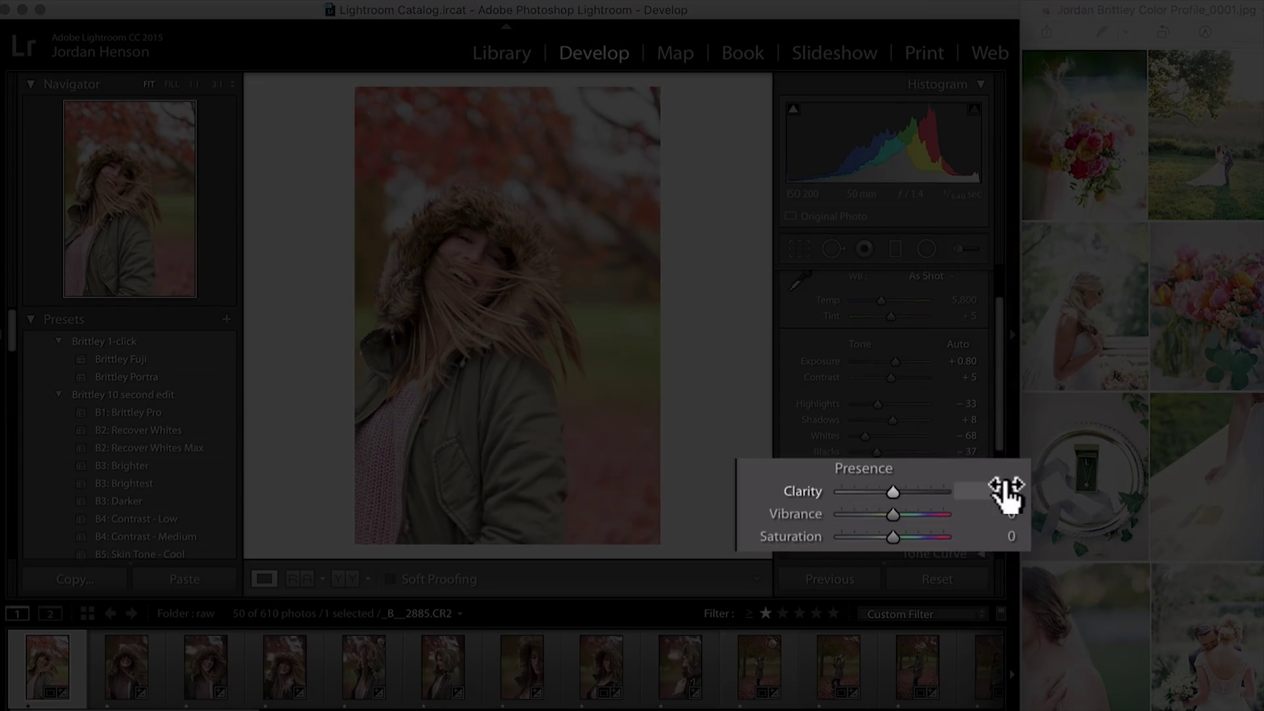
left_click(972, 501)
type("-2")
left_click(1008, 513)
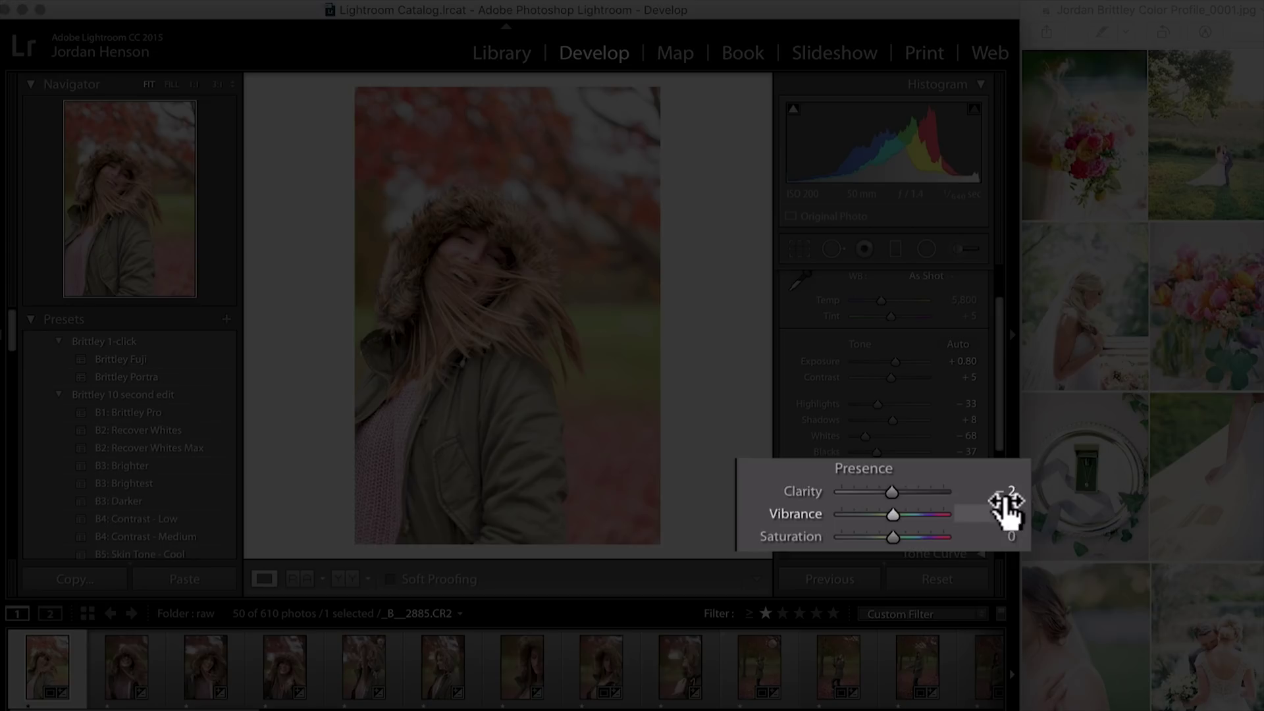
type("5")
key("Return")
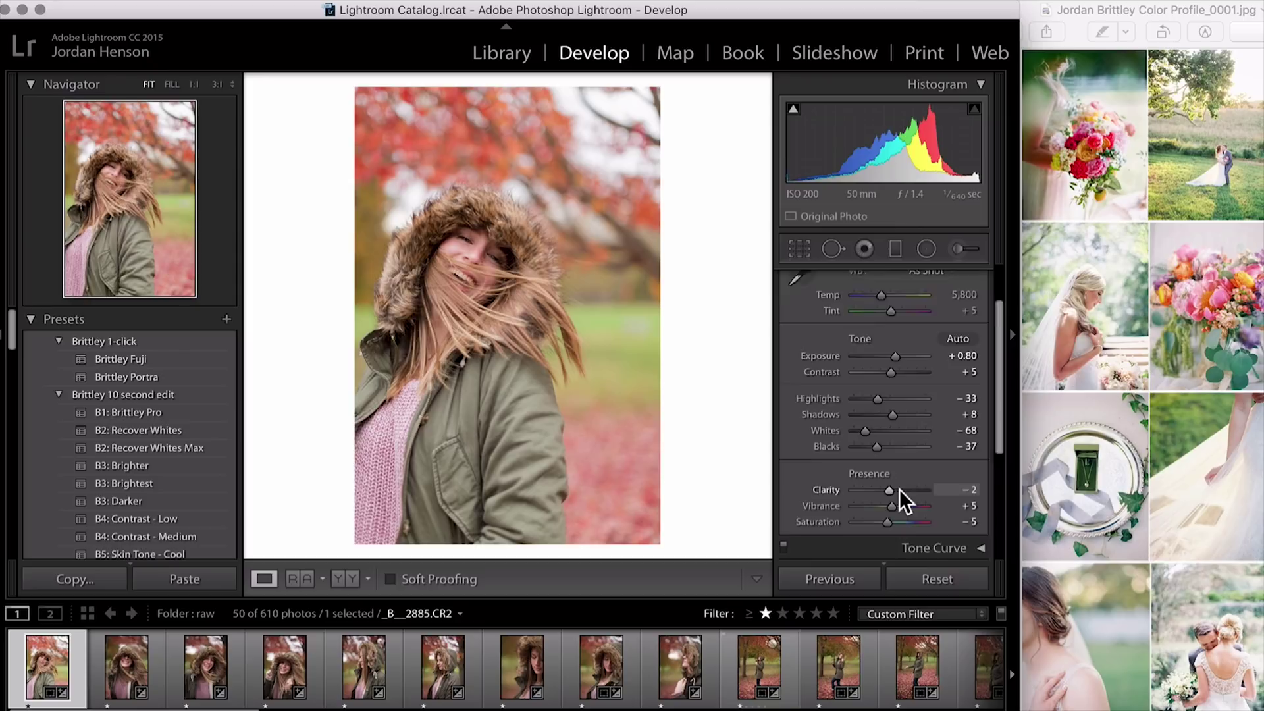
scroll(903, 499, "down", 5)
Add an RGB tone curve point lifting the midtones, checking the face up close
left_click(956, 394)
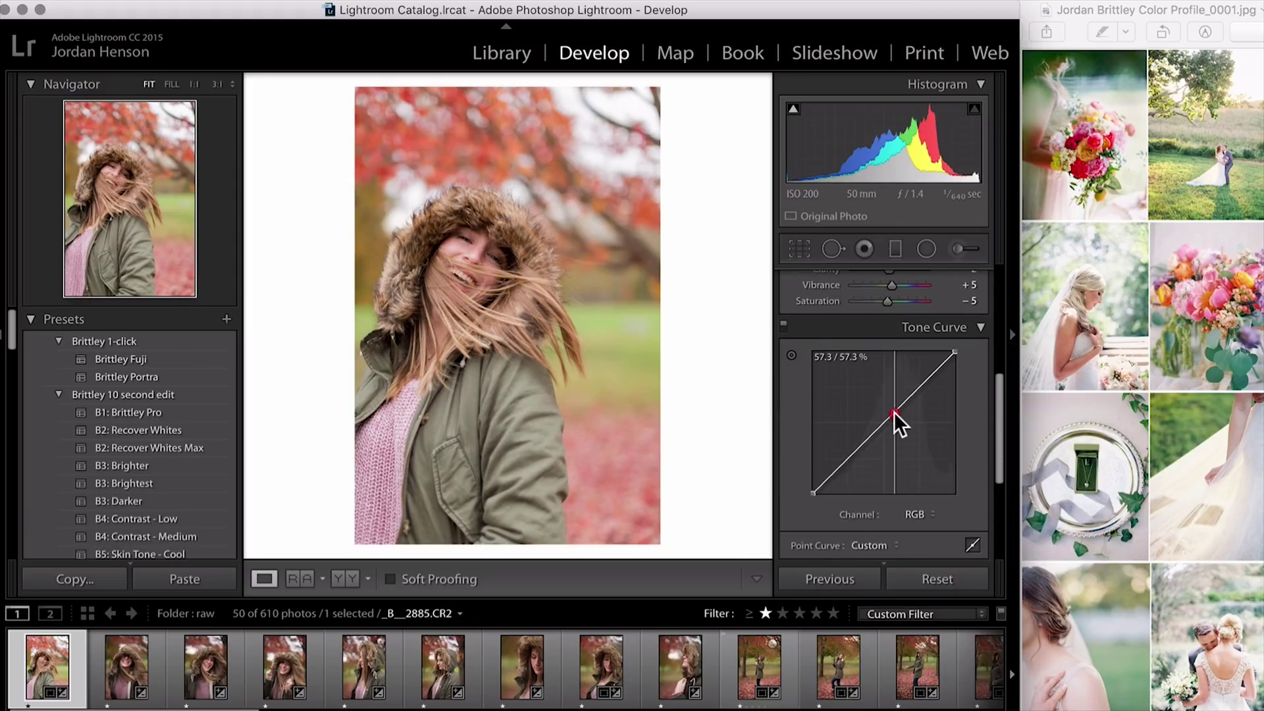
left_click_drag(892, 415, 891, 403)
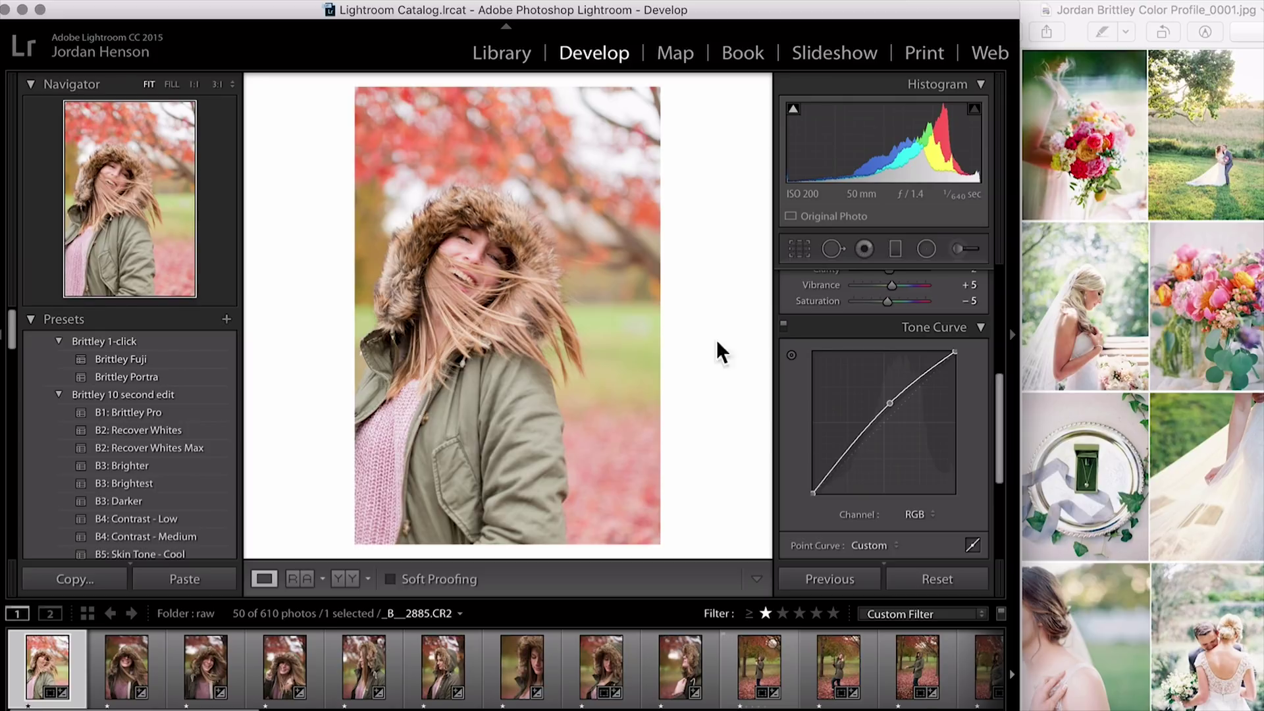
left_click(507, 258)
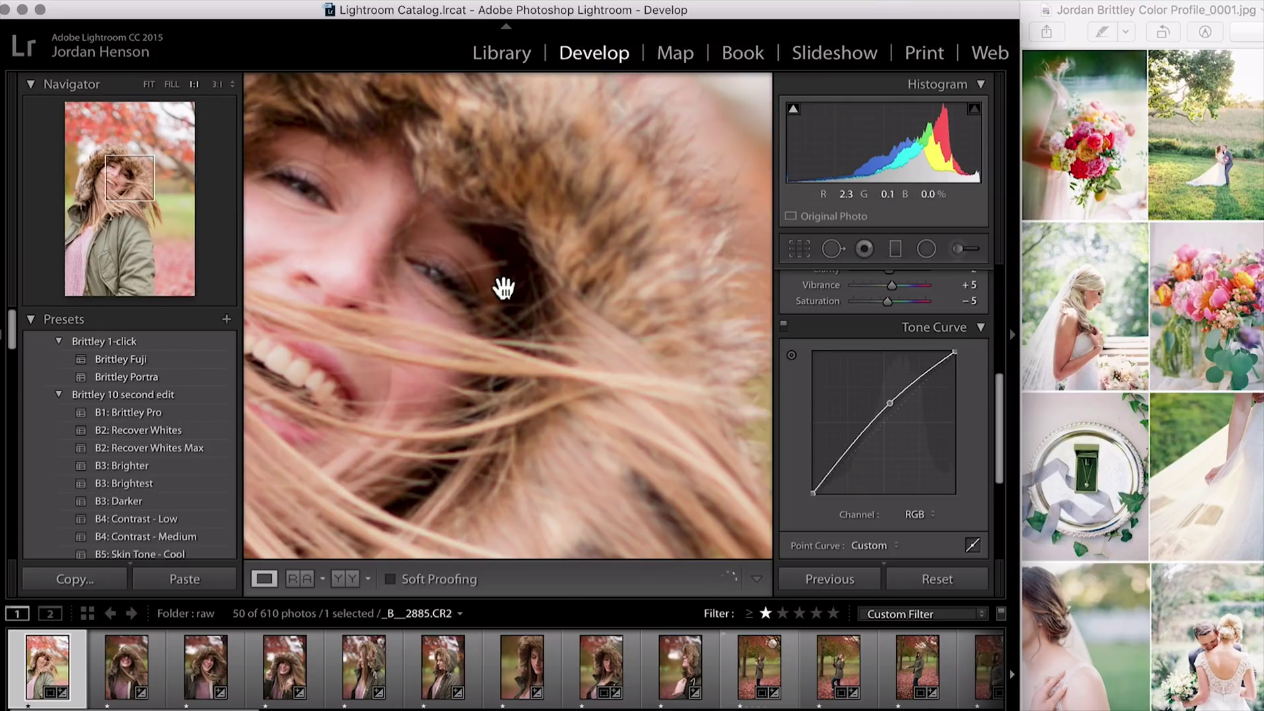
left_click(525, 288)
Add a lower shadow point on the curve, drag Blacks to −61, and compare before/after
left_click_drag(843, 451, 844, 450)
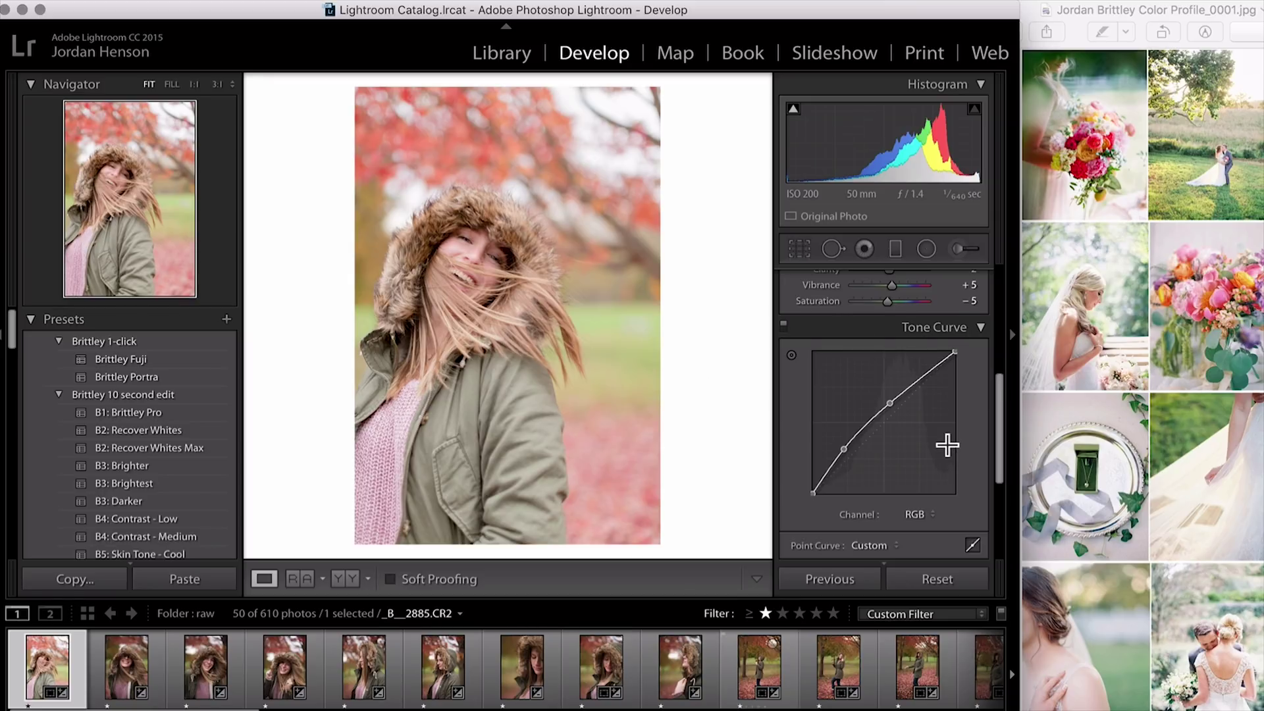
scroll(949, 443, "up", 5)
left_click_drag(882, 455, 871, 456)
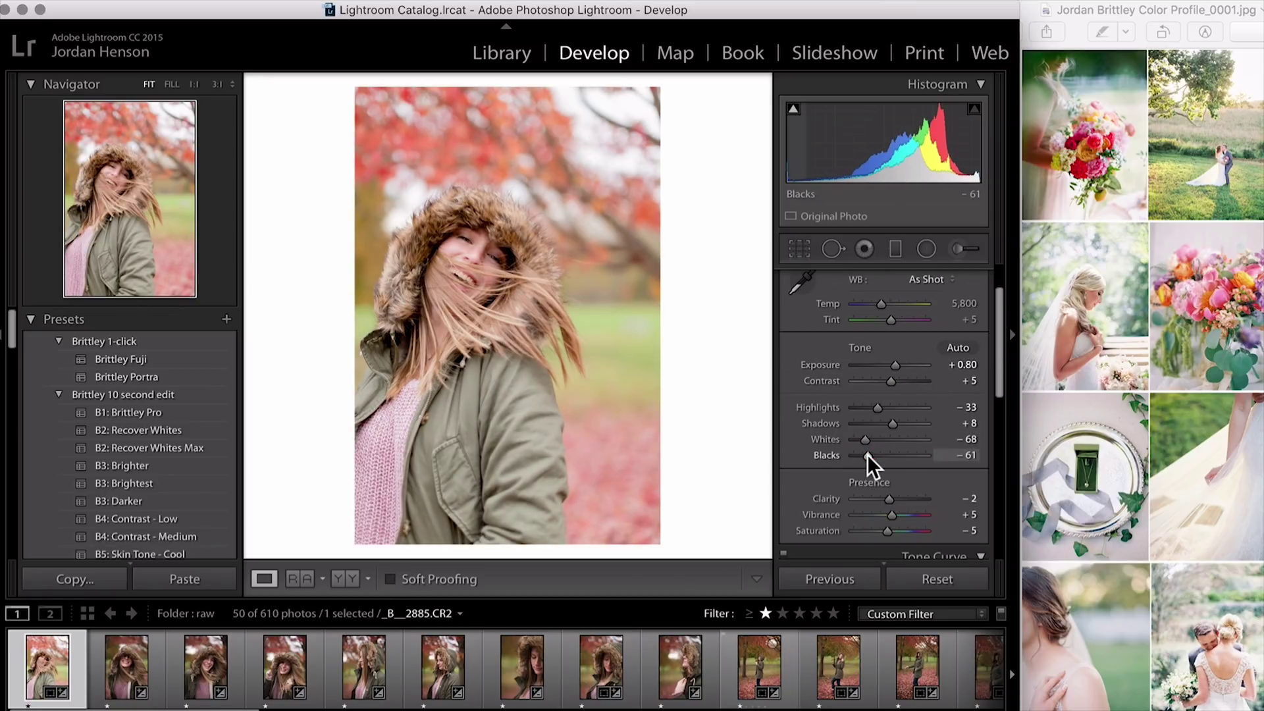
key("backslash")
key("backslash")
scroll(913, 380, "down", 5)
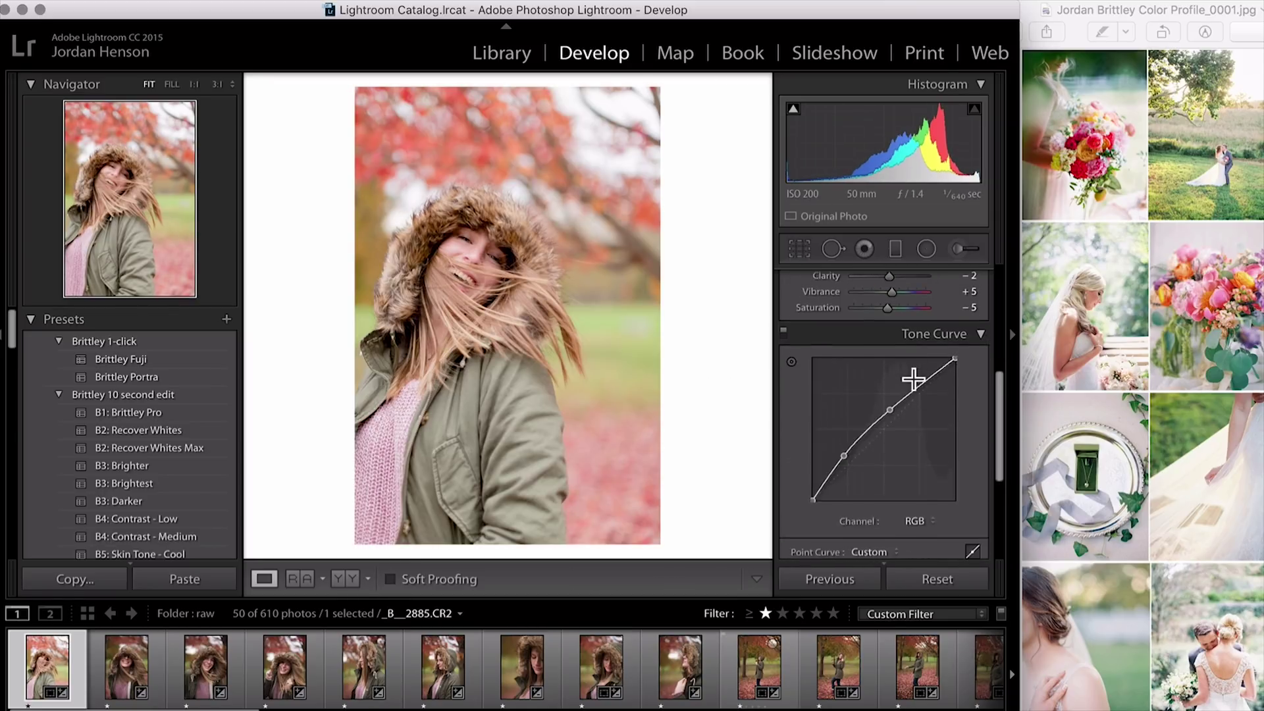
scroll(931, 359, "up", 5)
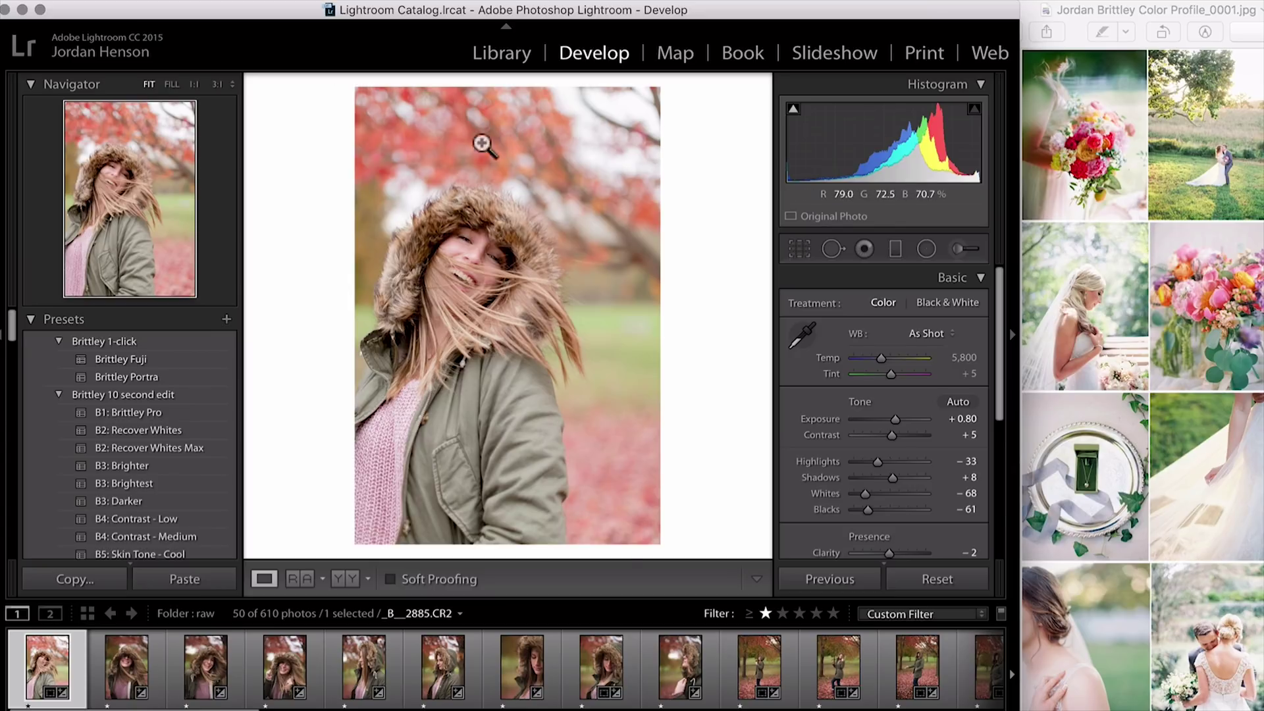
Push Tint to an extreme green, then reset it to +5
left_click_drag(891, 374, 958, 402)
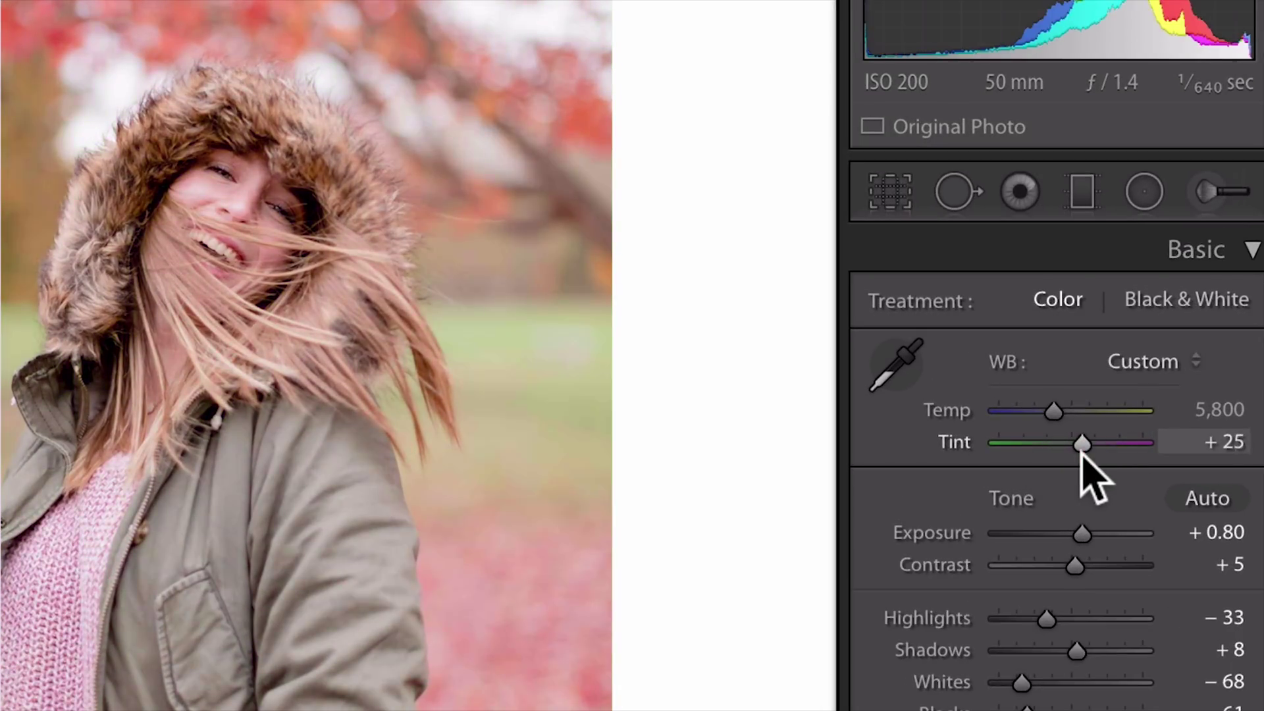
double_click(1084, 453)
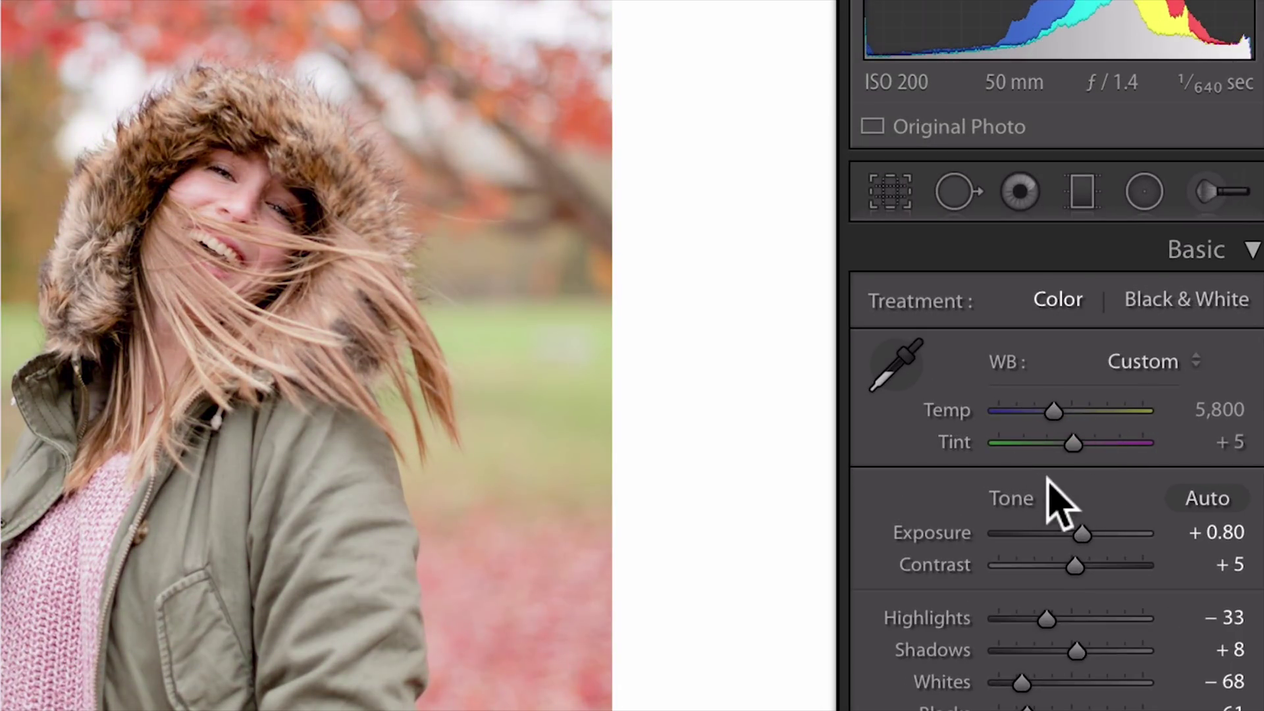
left_click(1224, 440)
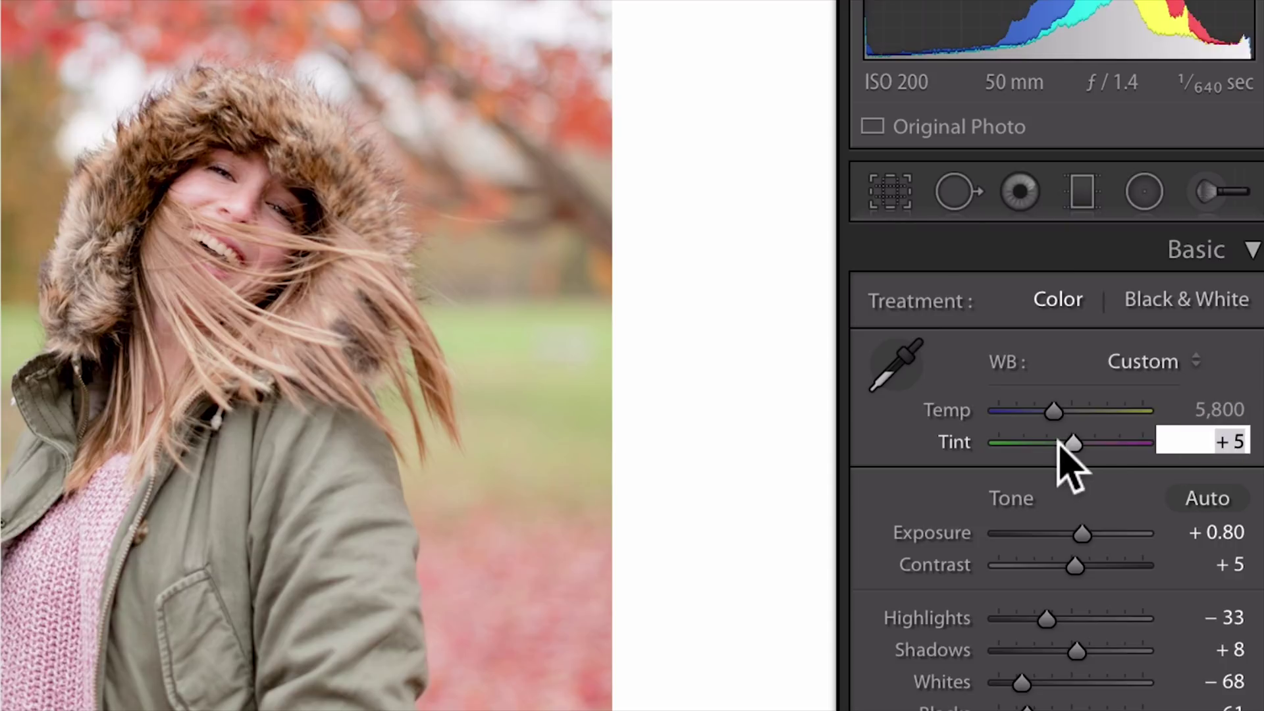
key("Return")
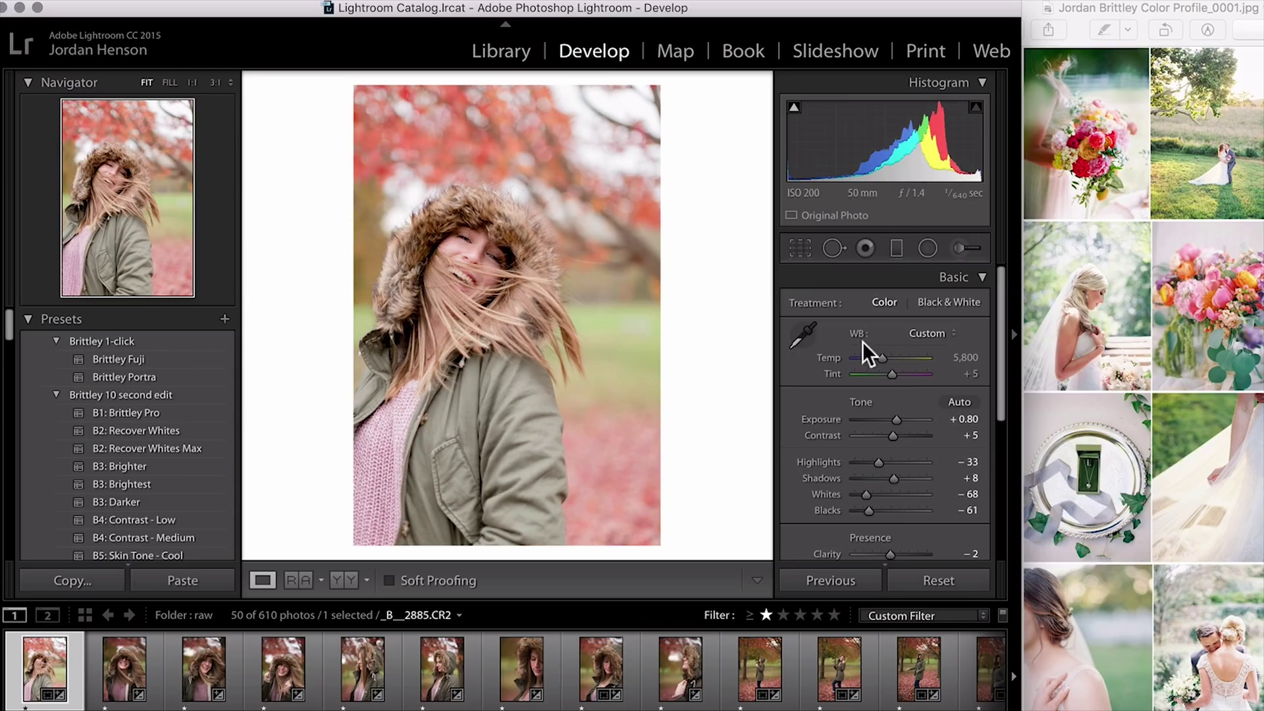
Swing Tint between strong magenta and green, settle near +15, and raise Exposure to 1.00
left_click(906, 374)
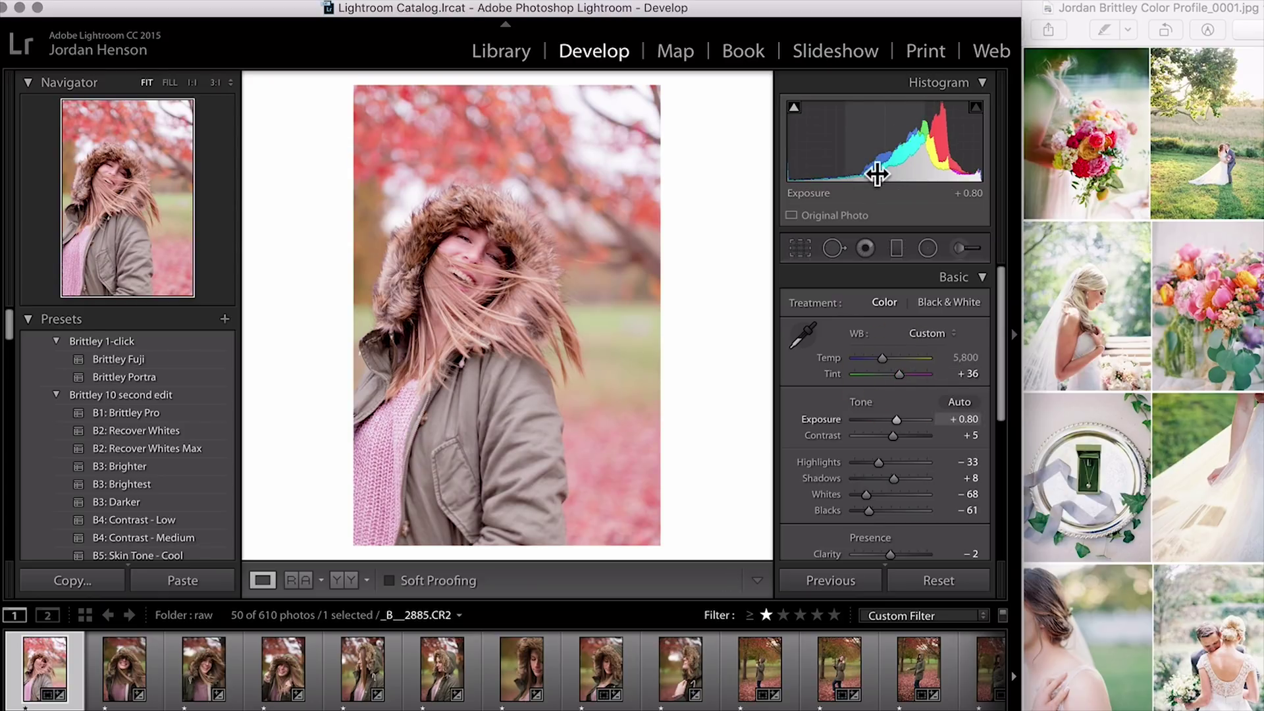
left_click(881, 375)
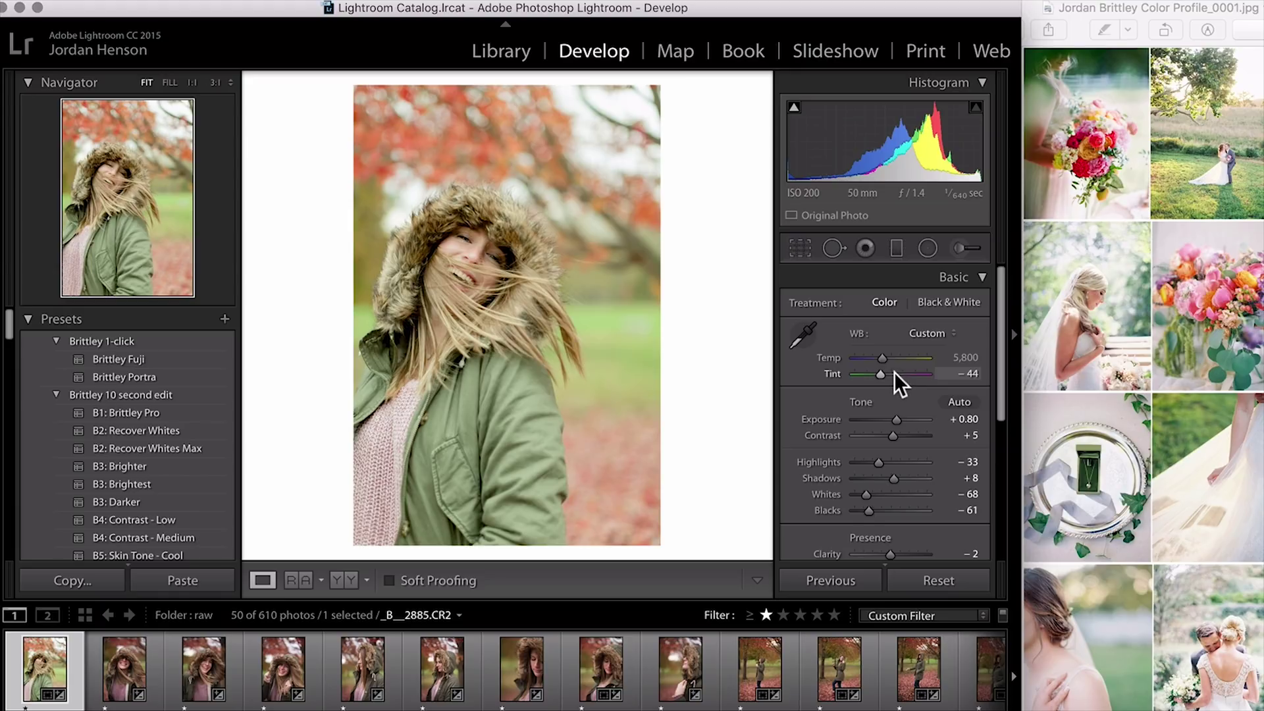
left_click(895, 374)
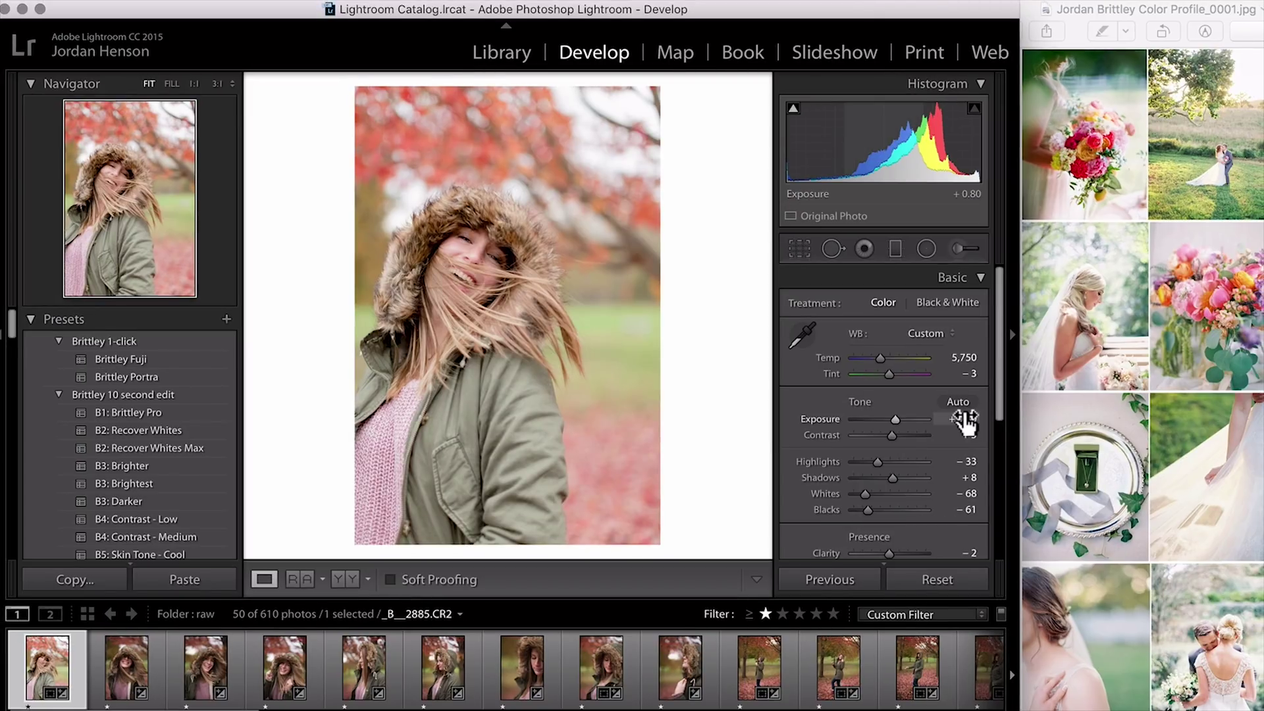
left_click_drag(959, 419, 964, 421)
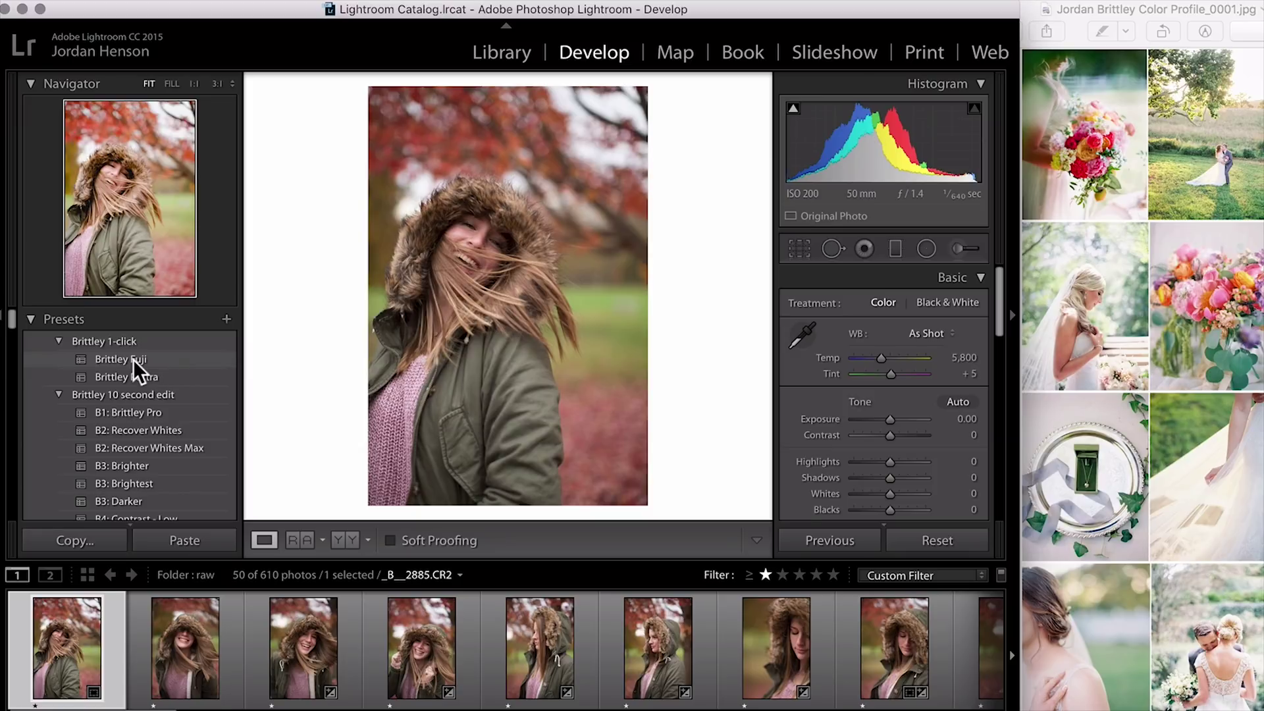
Apply the Brittley Fuji preset, then lift Shadows to +40 and Exposure to +0.60
left_click(134, 361)
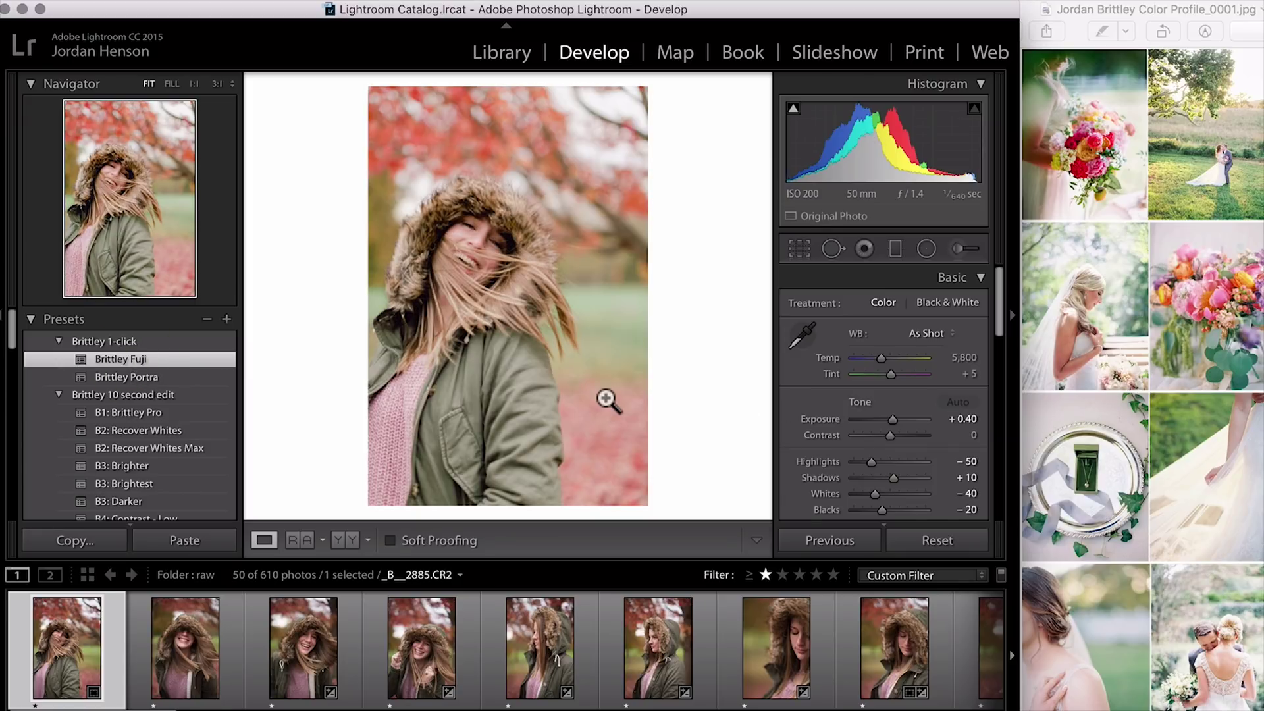
left_click(905, 479)
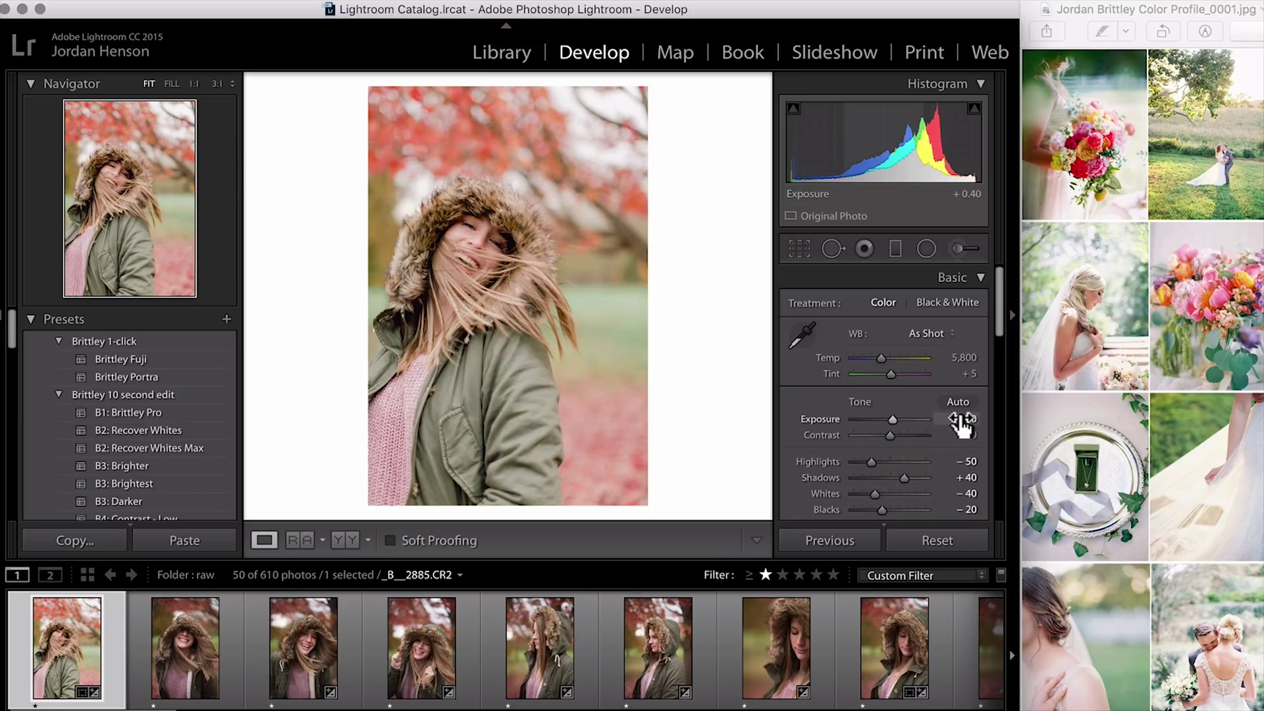
left_click_drag(961, 425, 968, 424)
Set Tint to +3 by entering the value directly
left_click(965, 374)
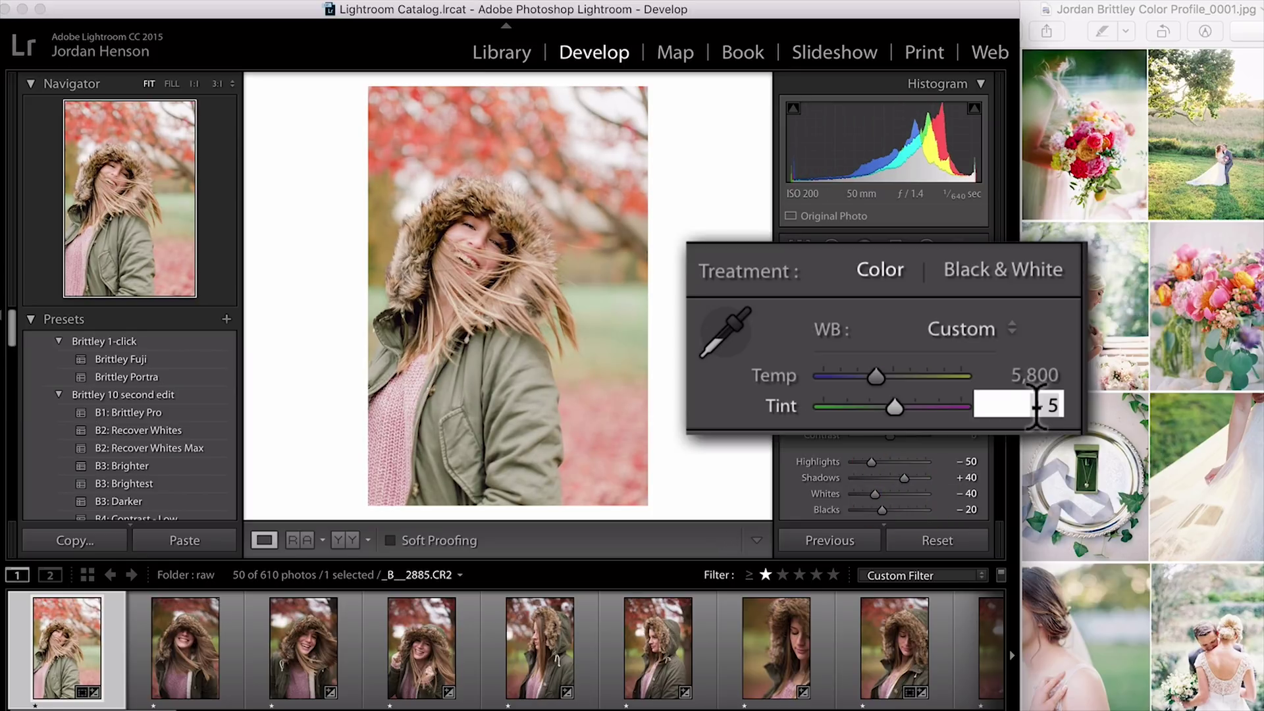
type("3")
key("Return")
left_click(1030, 404)
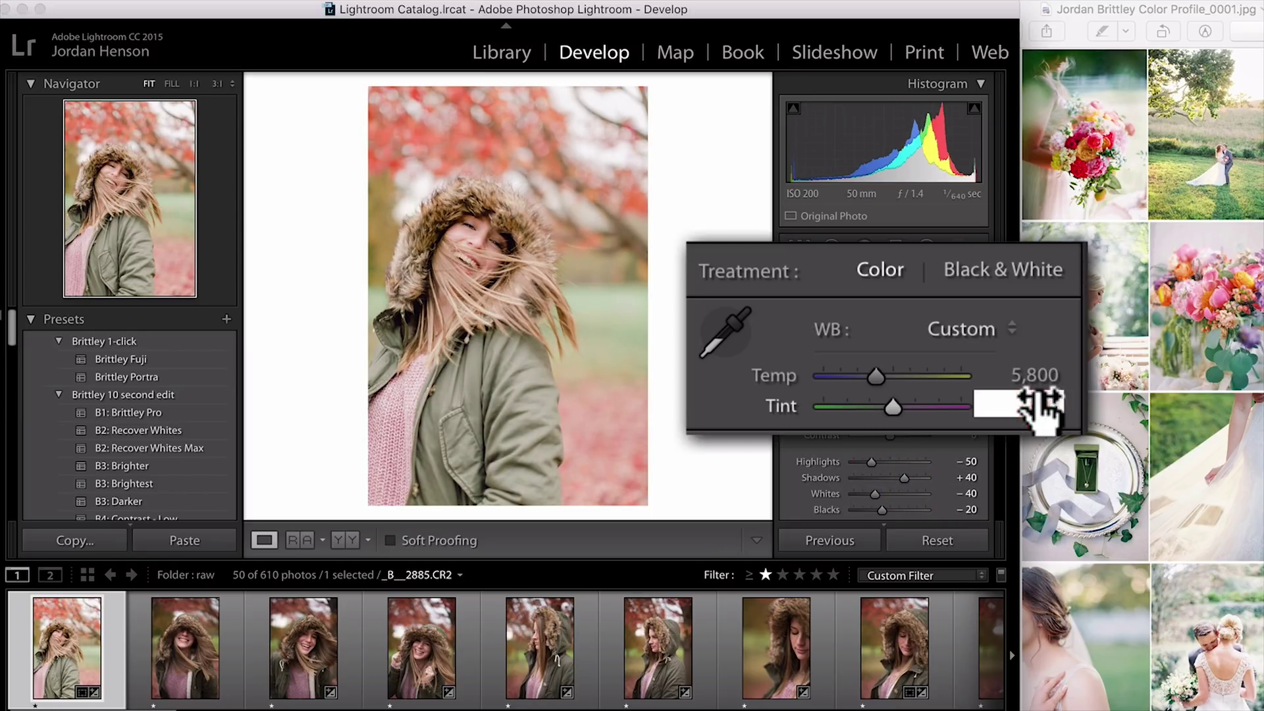
type("3")
key("Return")
scroll(730, 632, "down", 10)
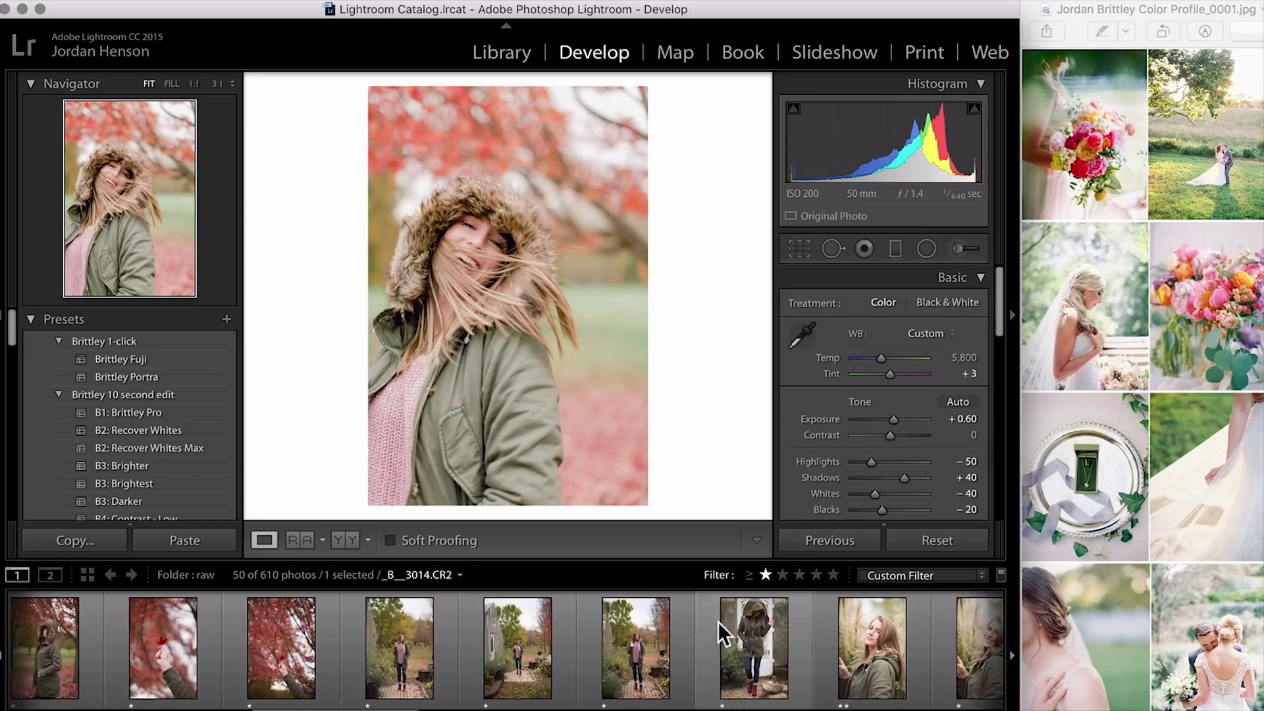
Sync the edit across the parka portraits, then set Shadows +44 and Exposure +0.80 on this photo
left_click(440, 639, "shift")
left_click(838, 542)
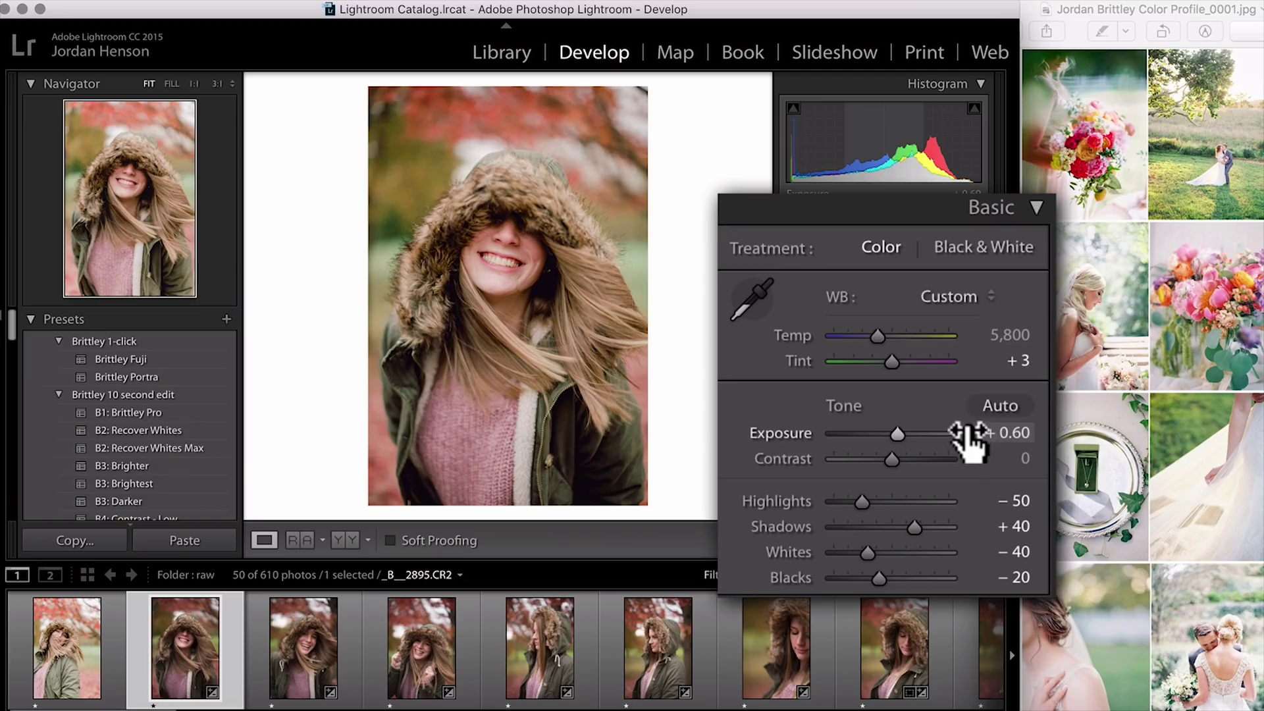
left_click(935, 525)
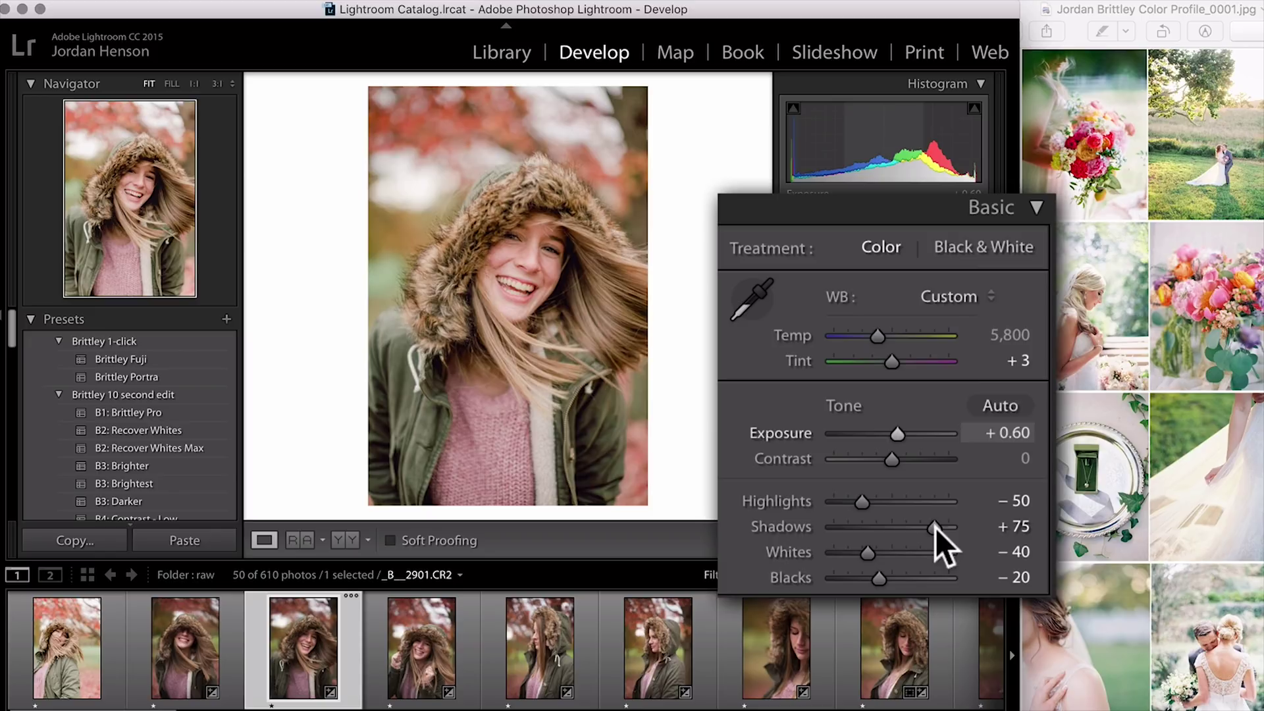
left_click(997, 433)
type("0.8")
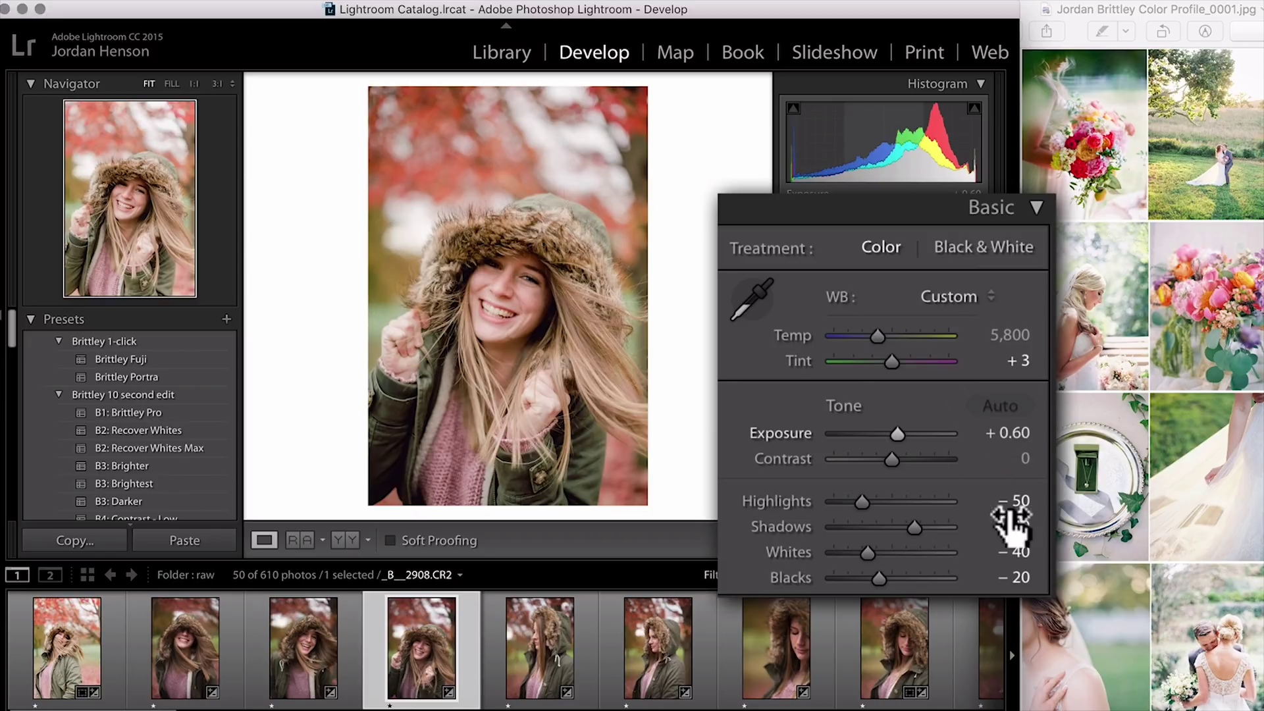
left_click_drag(1010, 521, 975, 520)
left_click(998, 433)
type("0.8")
key("Return")
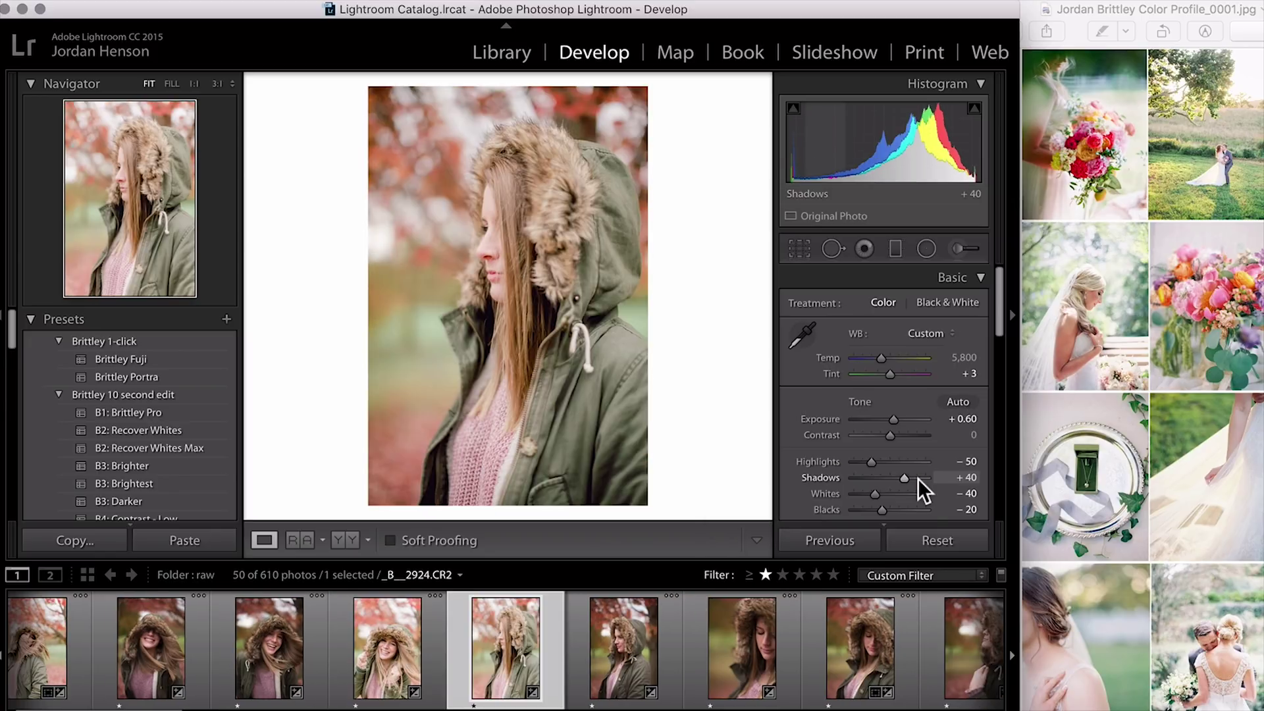
On the next portrait, adjust Shadows, set Temp to 5,600 then 5,550, and Exposure +0.90
left_click(918, 478)
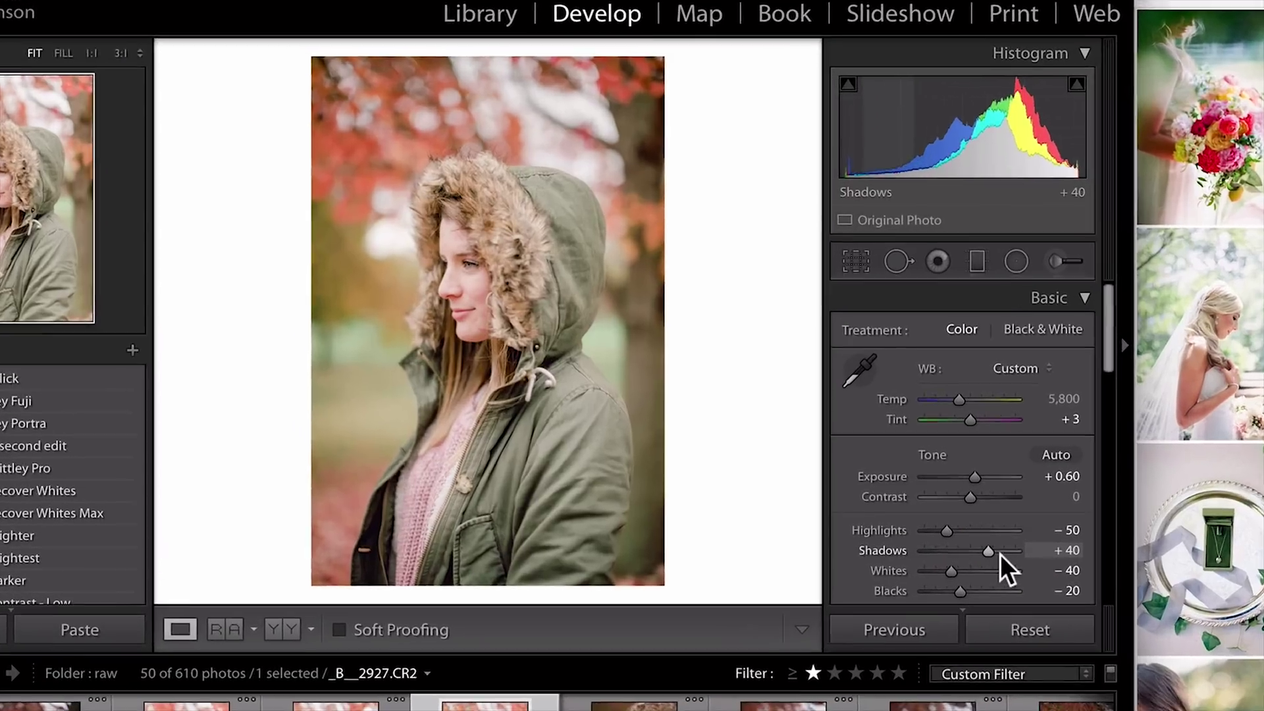
left_click(1006, 556)
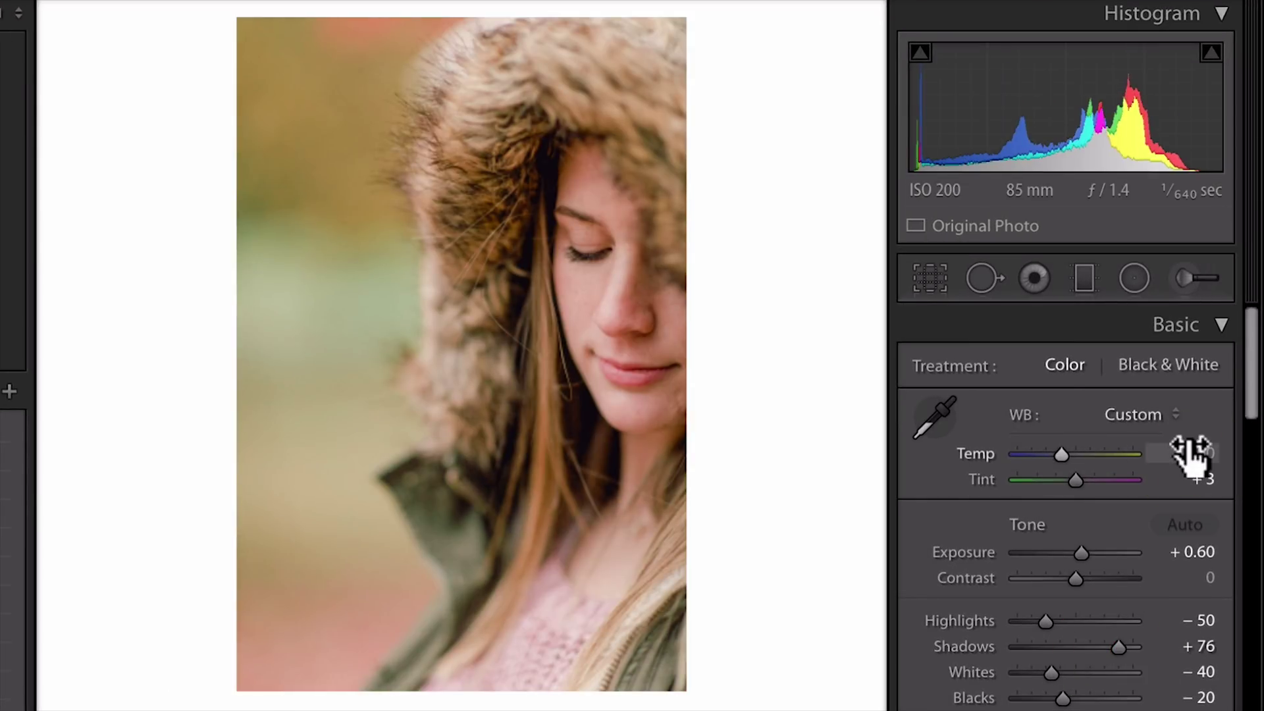
type("5600")
key("Return")
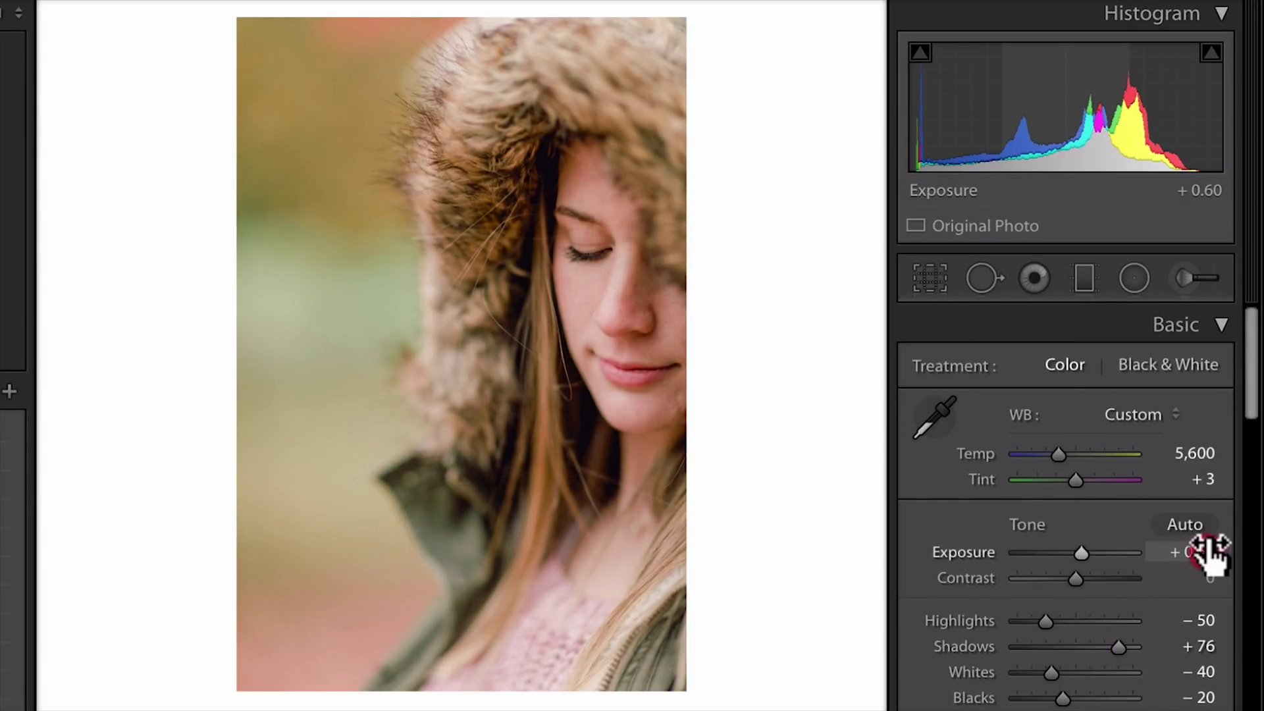
left_click_drag(1212, 553, 1227, 554)
left_click_drag(1219, 443, 1208, 453)
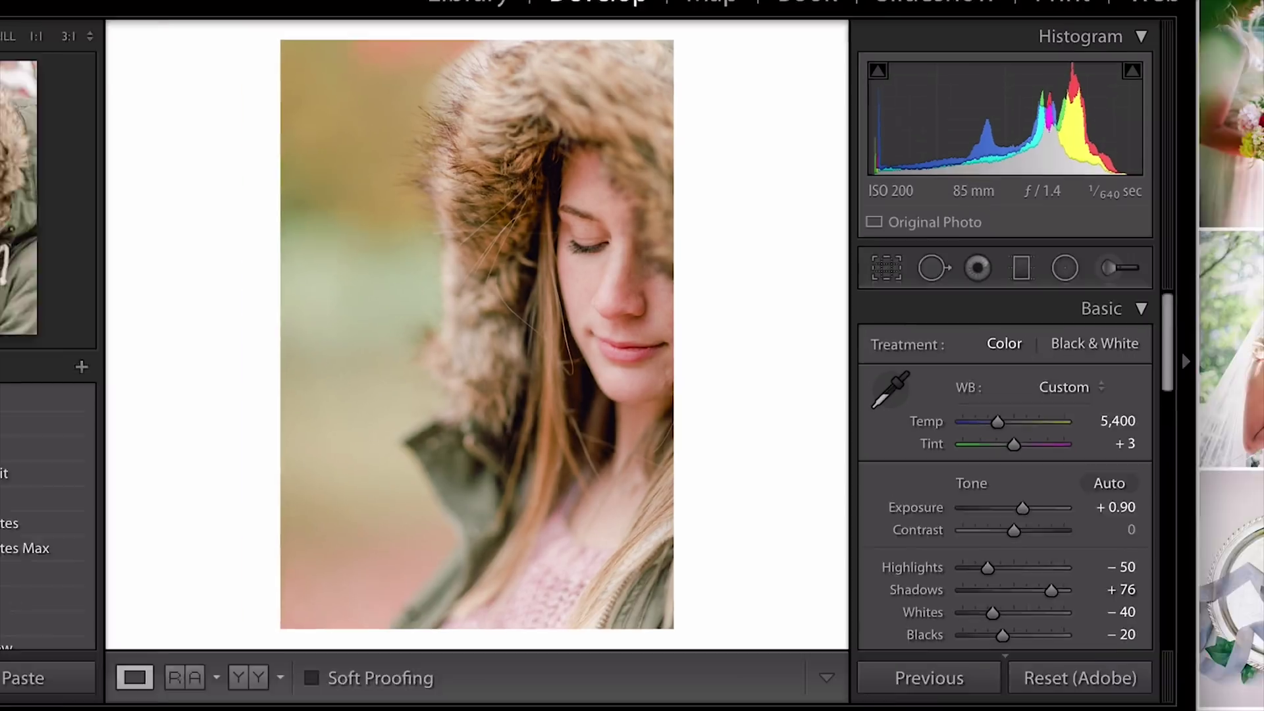
left_click(649, 652)
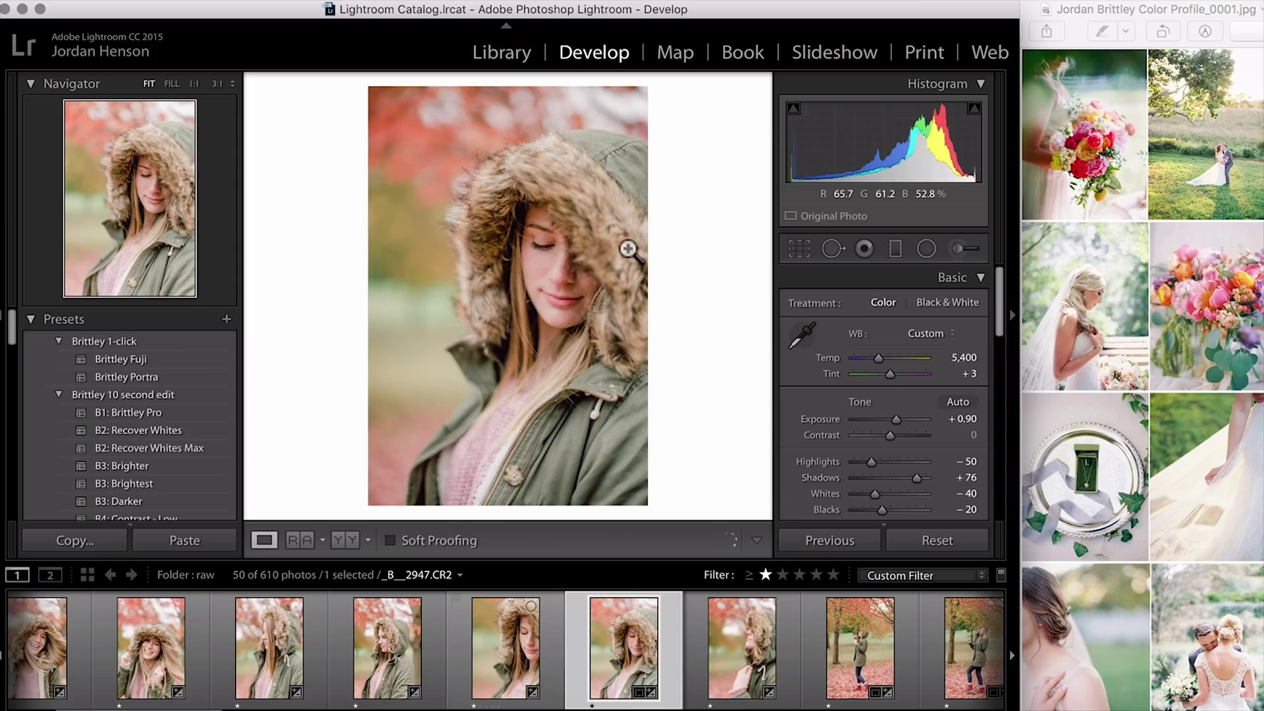
Compare before/after, then on the next photo drop Highlights to −100 and Whites to −81
key("backslash")
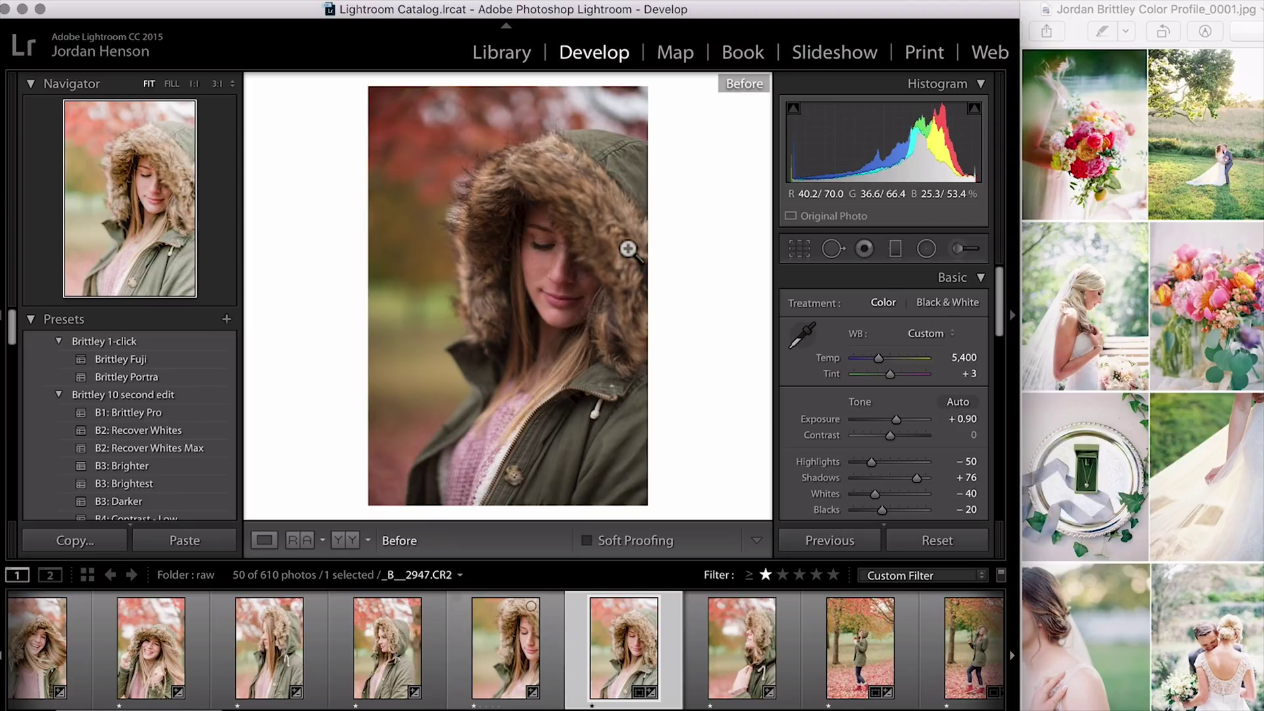
key("backslash")
left_click(729, 657)
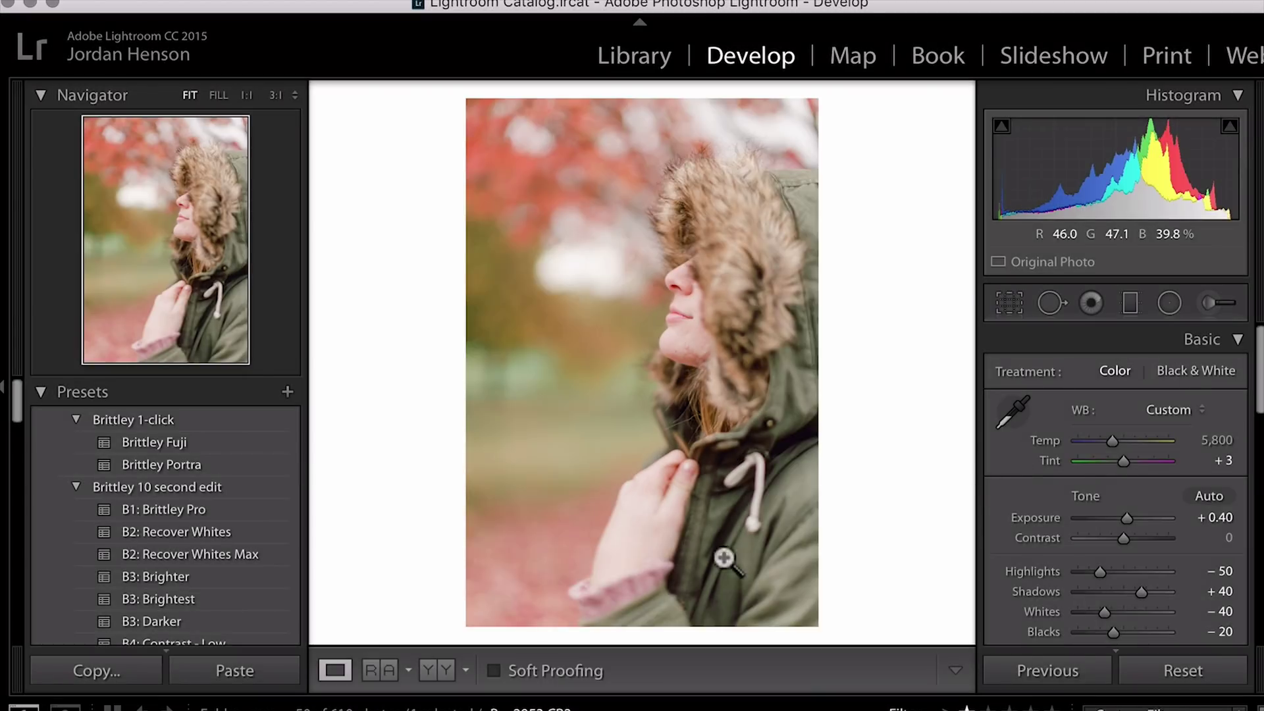
left_click_drag(1100, 571, 1072, 571)
left_click(1082, 612)
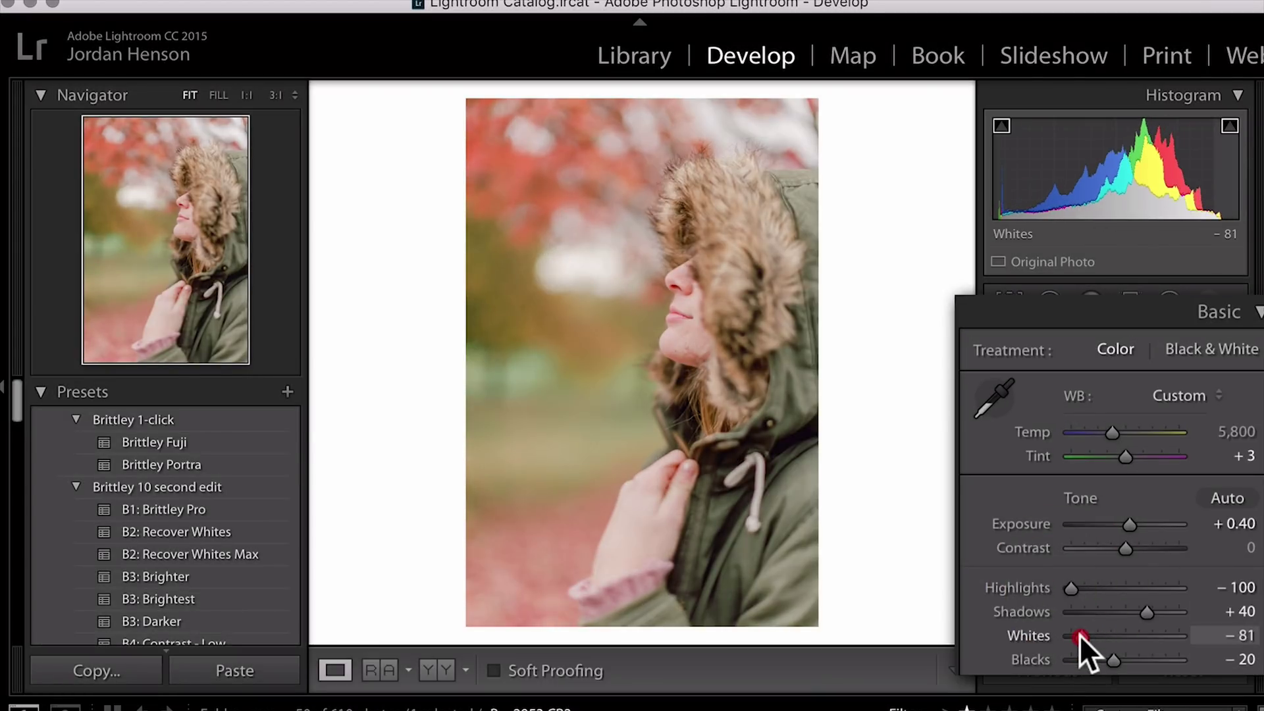
scroll(1238, 527, "up", 2)
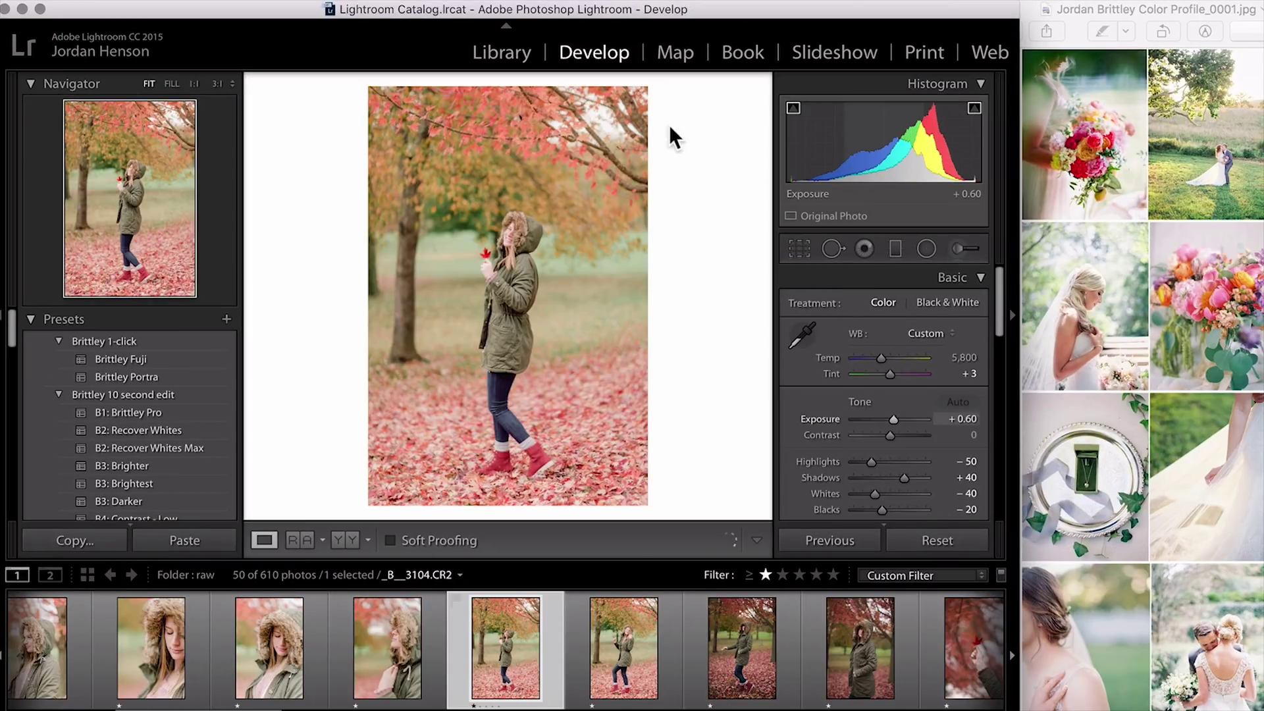
Crop in from the top-right corner and sync the edit to the selected photos
key("r")
left_click_drag(652, 92, 642, 99)
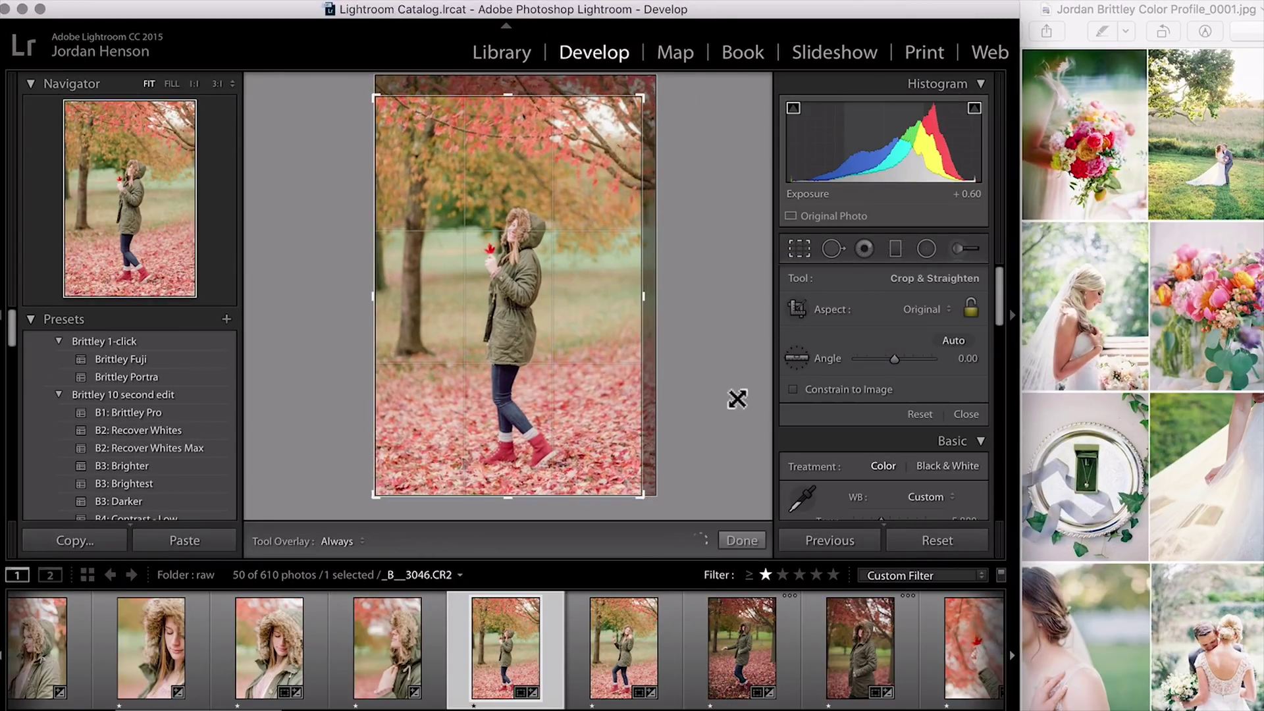
key("r")
left_click(858, 649, "shift")
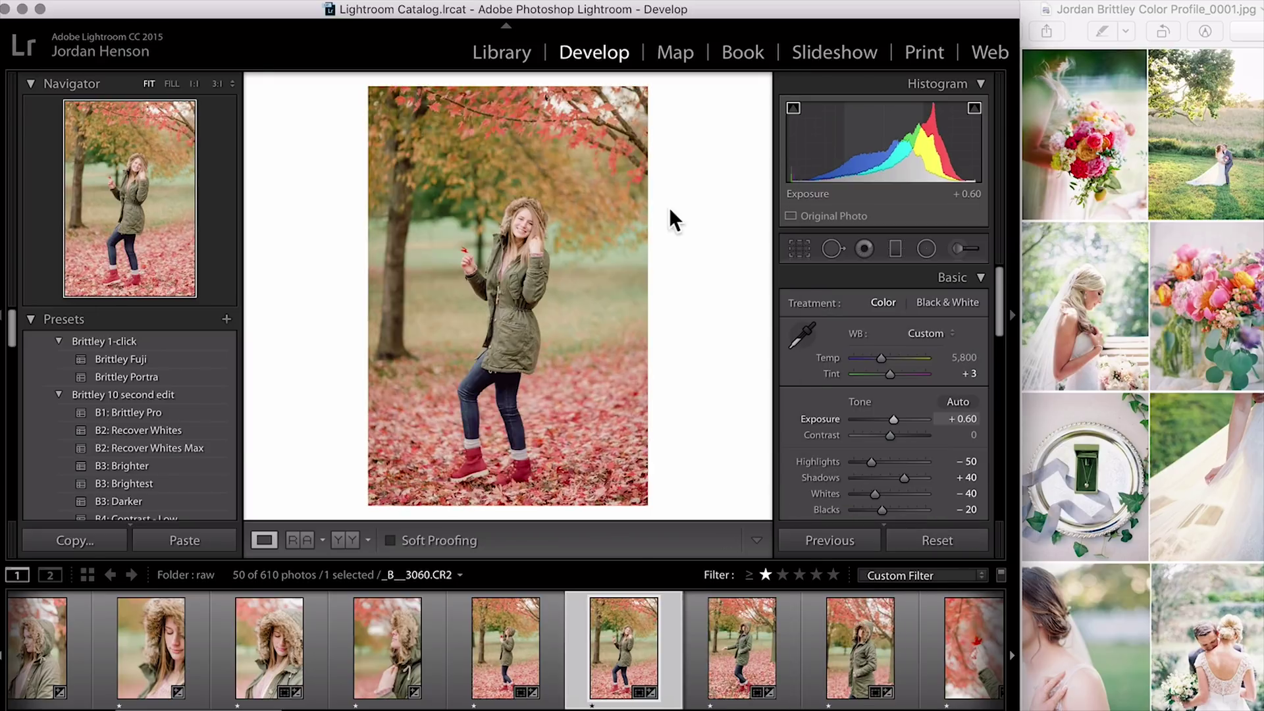
Step through the shoot to the hands-in-pockets portrait _B3105, then the red-leaf photo
key("r")
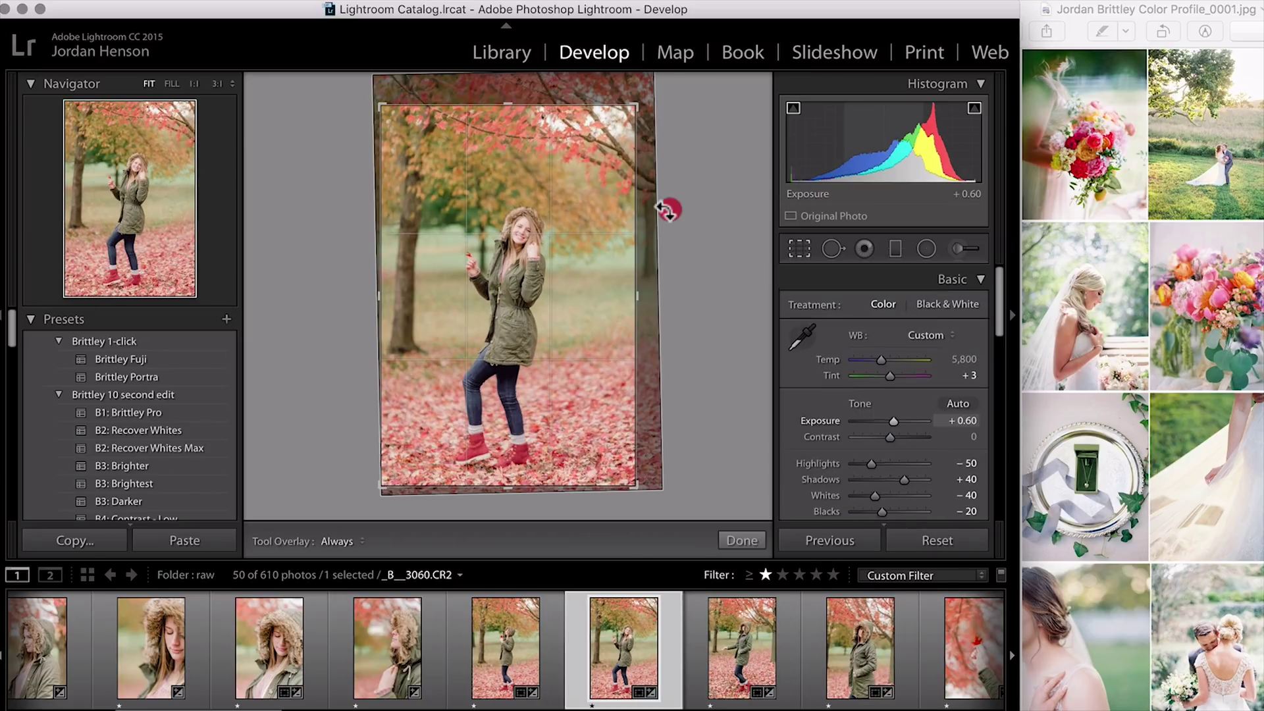
key("r")
left_click(755, 648)
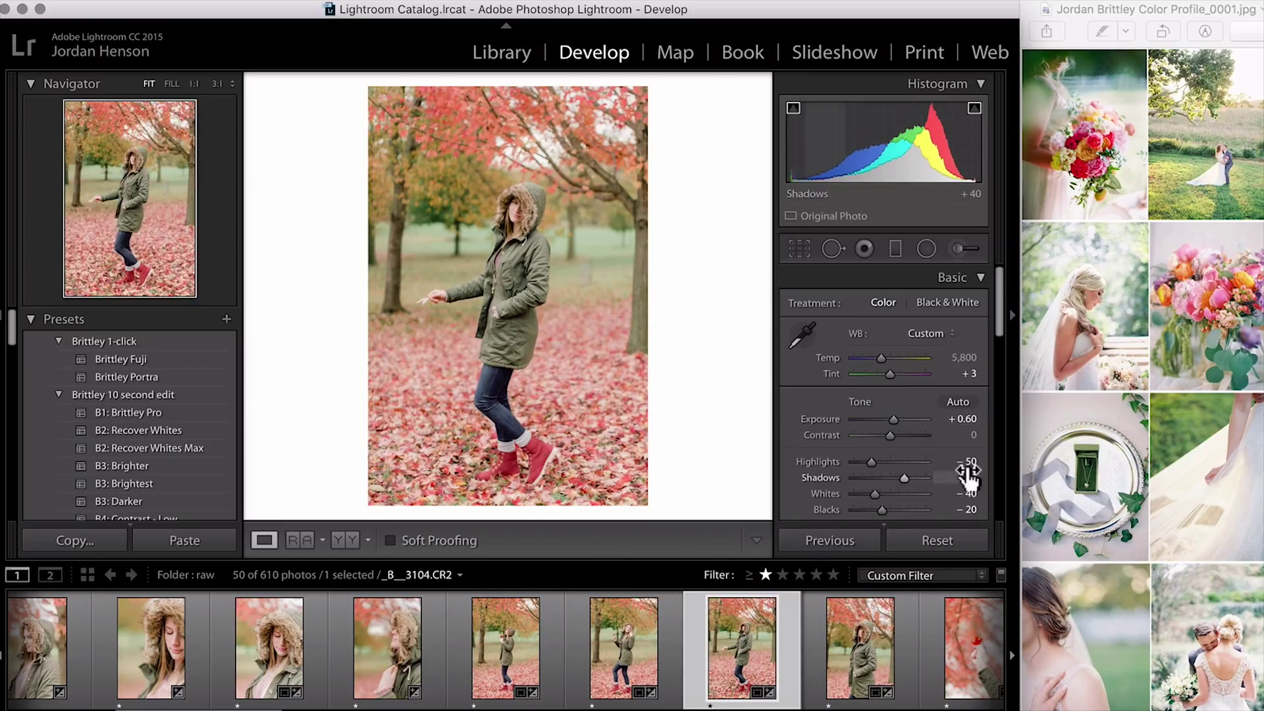
left_click(866, 655)
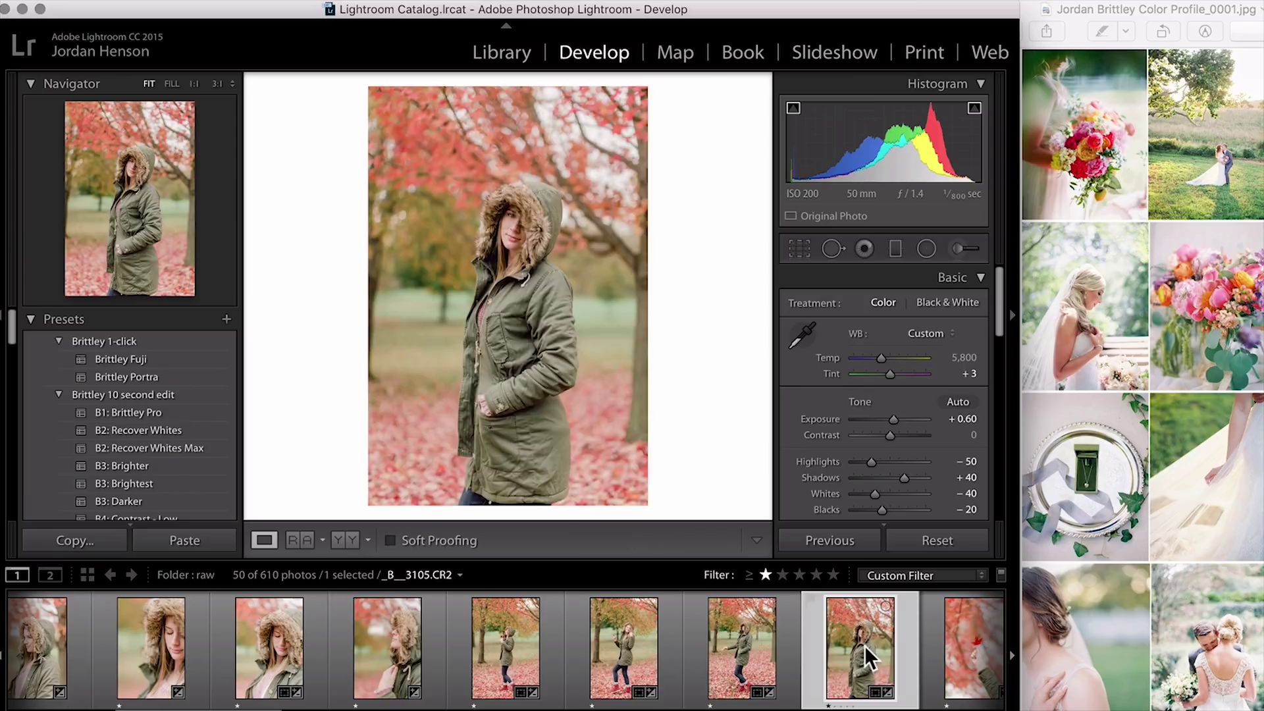
key("Right")
key("Right")
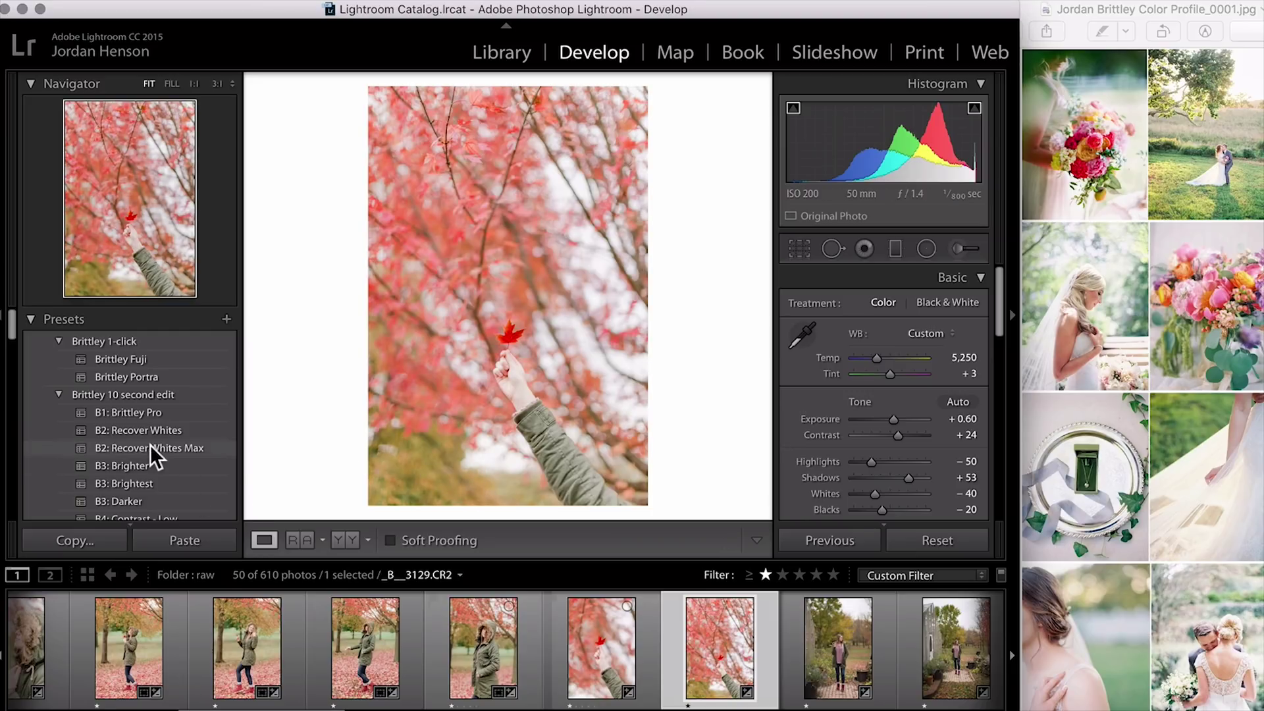
Apply Brittley 10 second edit's B6: Saturation - Muted preset, then advance to the brick-path portrait
scroll(209, 427, "down", 5)
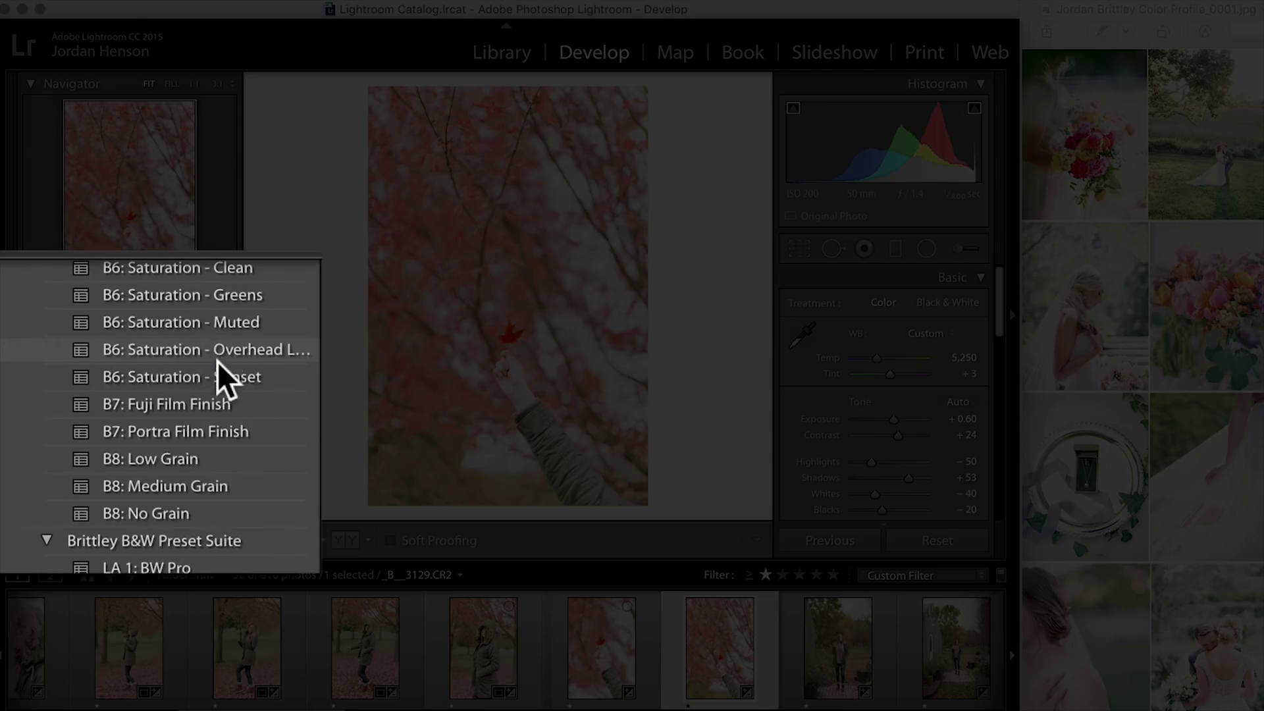
scroll(209, 426, "up", 2)
left_click(194, 408)
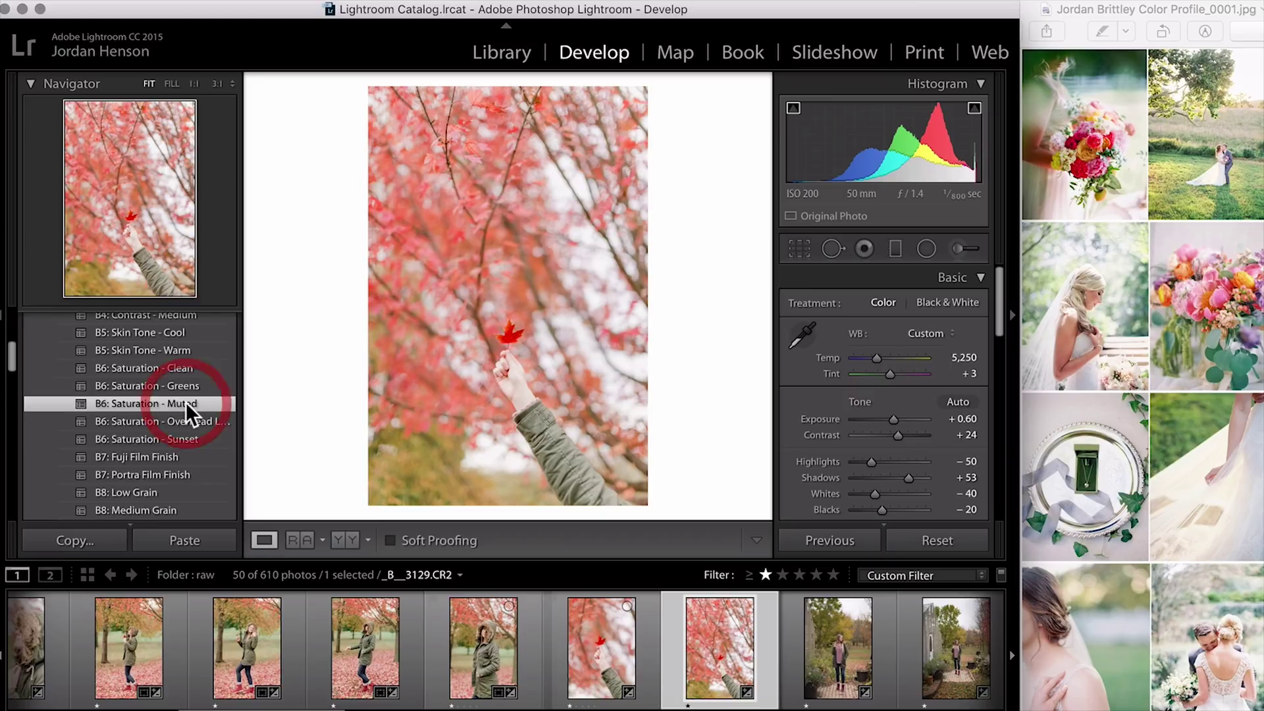
scroll(191, 413, "up", 6)
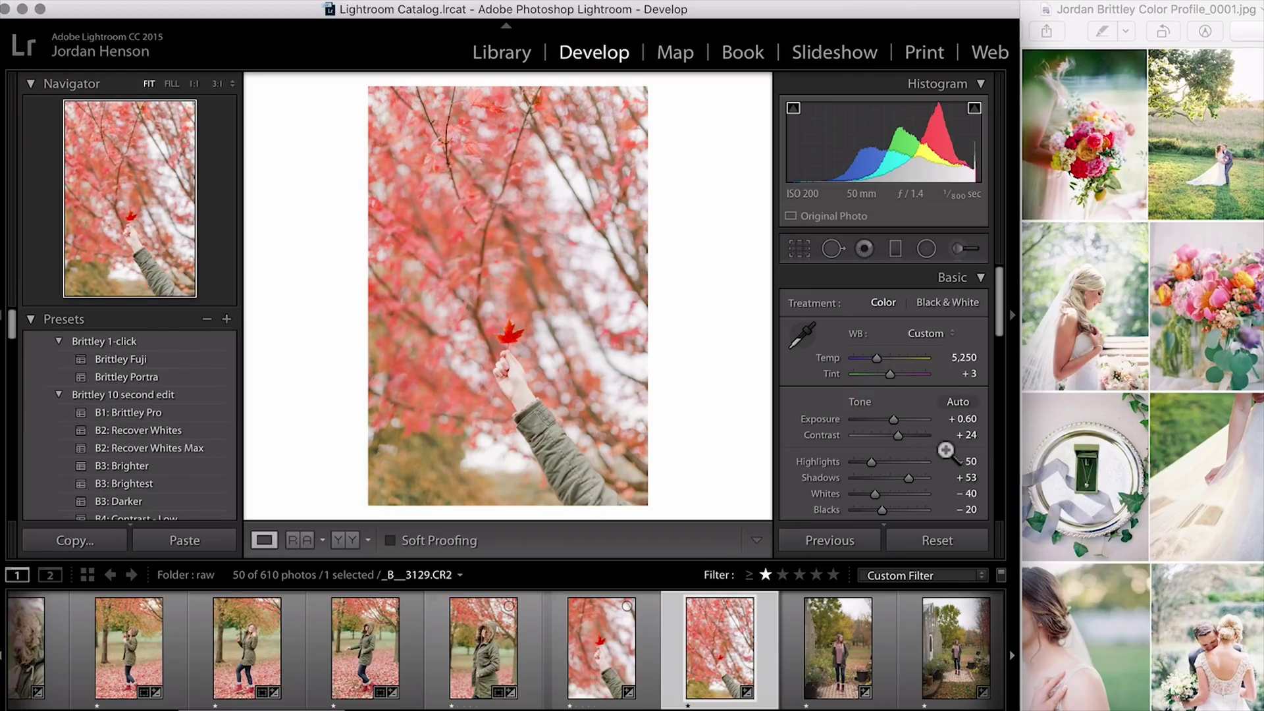
key("Right")
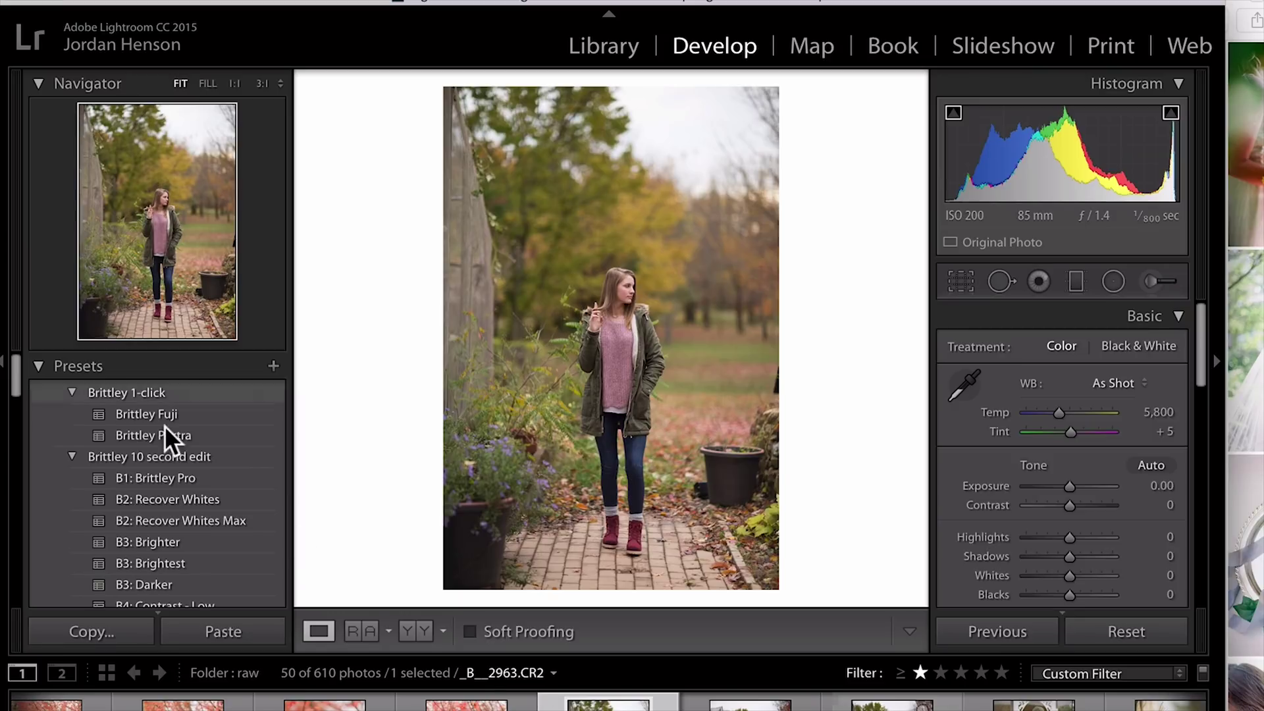
Apply Brittley Portra and set Shadows +57, Contrast +20 and Highlights −58
left_click(143, 380)
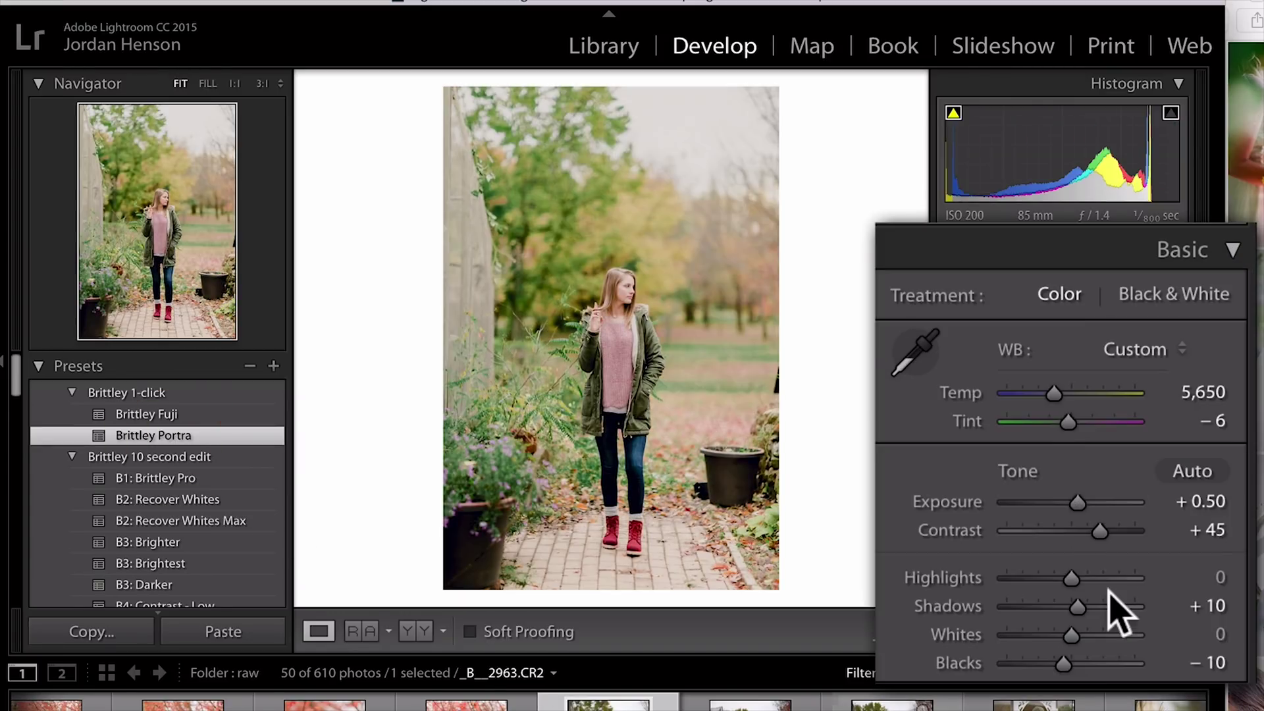
left_click_drag(1108, 603, 1107, 606)
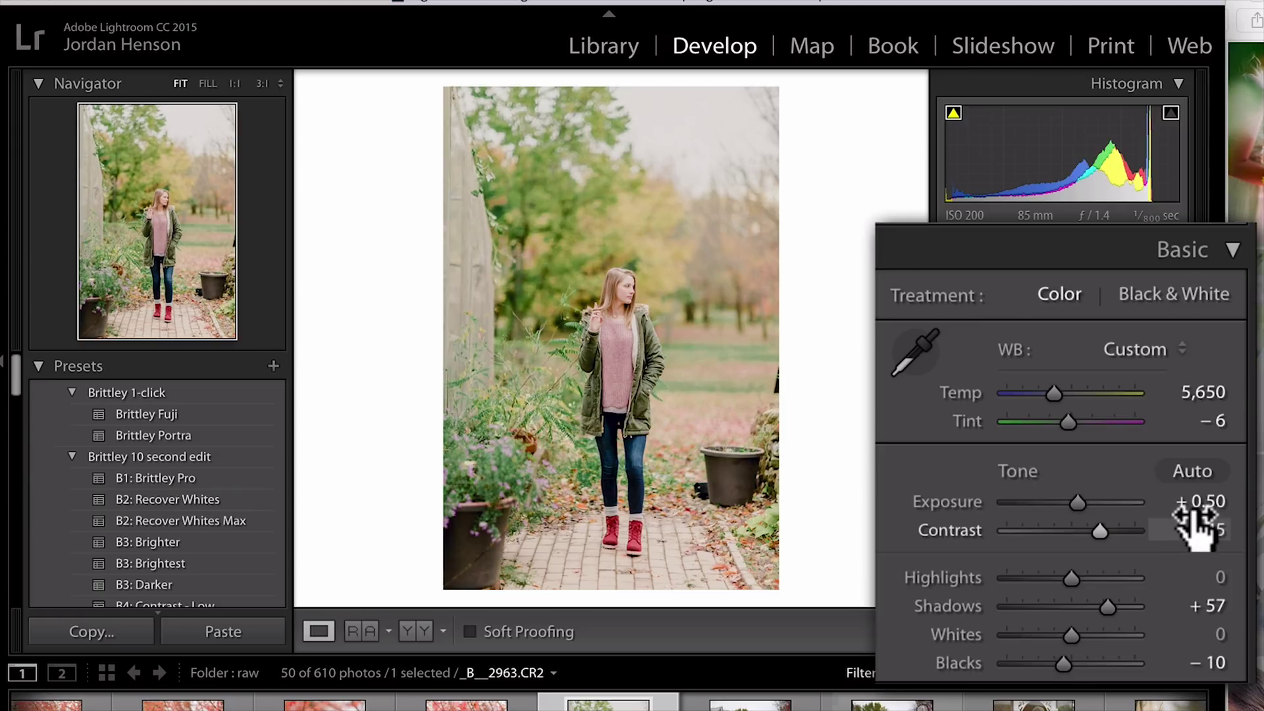
left_click_drag(1195, 526, 1194, 526)
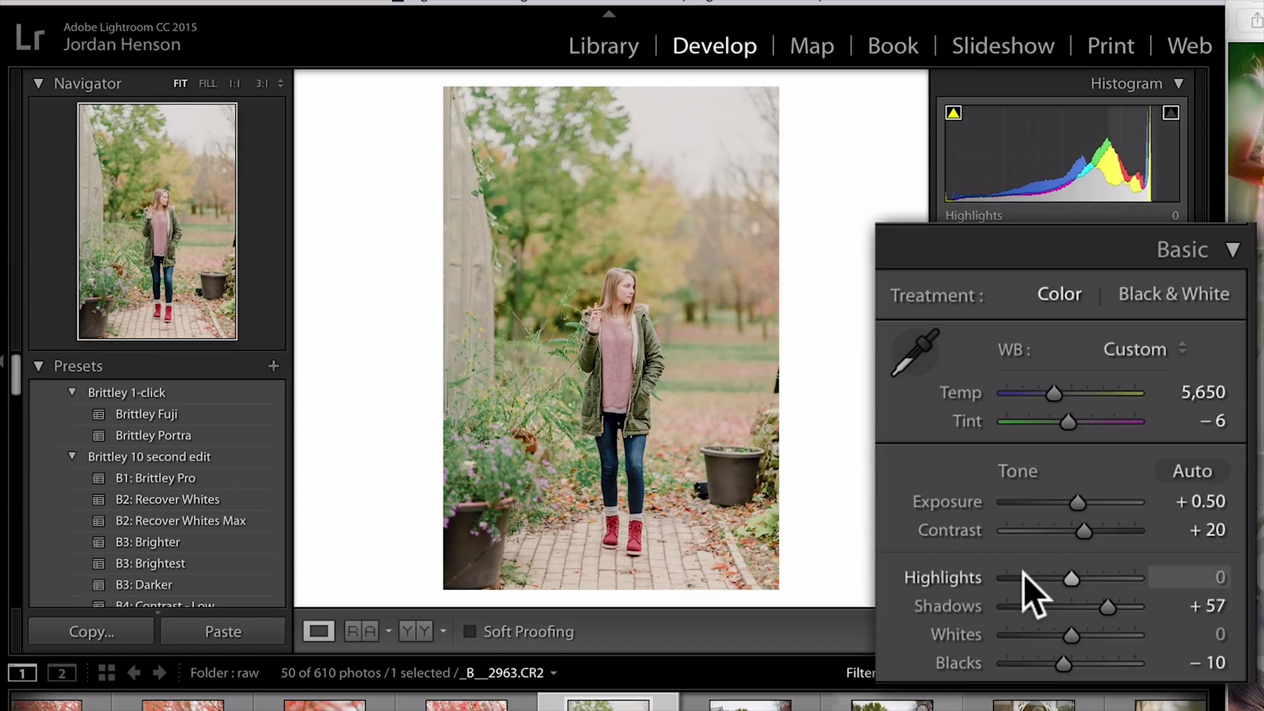
left_click_drag(1032, 579, 1034, 579)
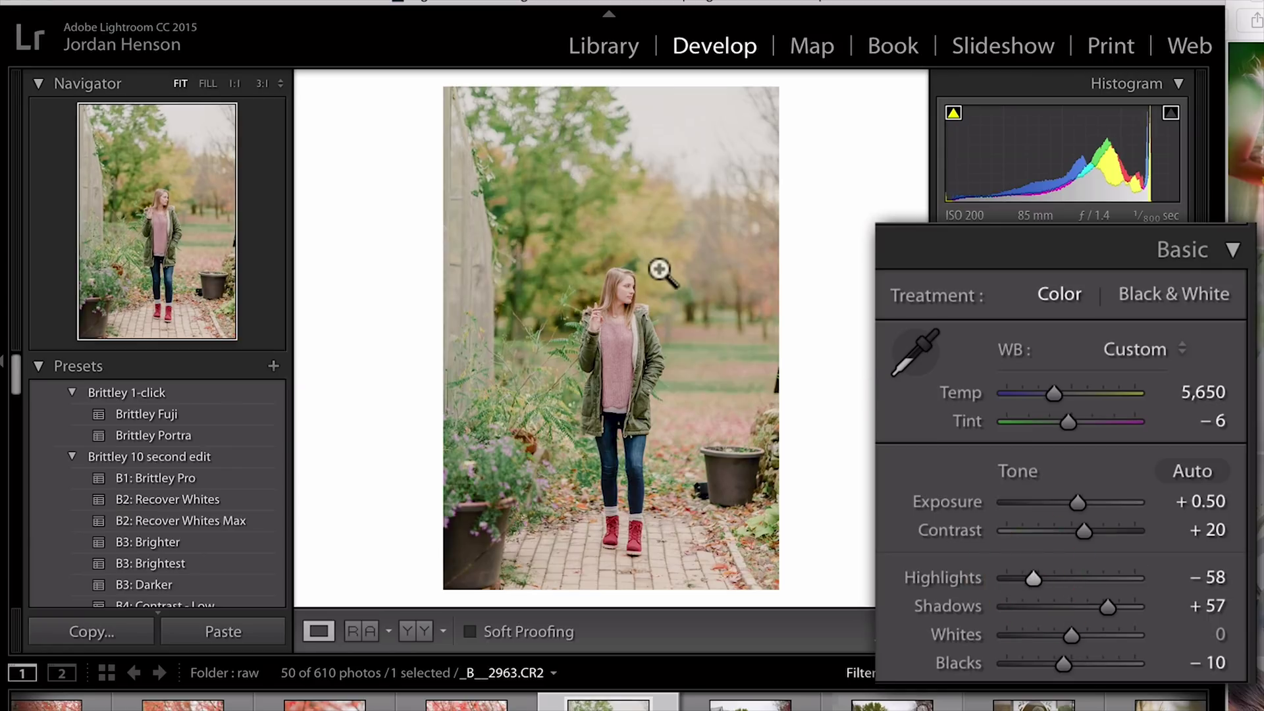
Set the white balance to Temp 5,950 and Tint −3
left_click(1185, 392)
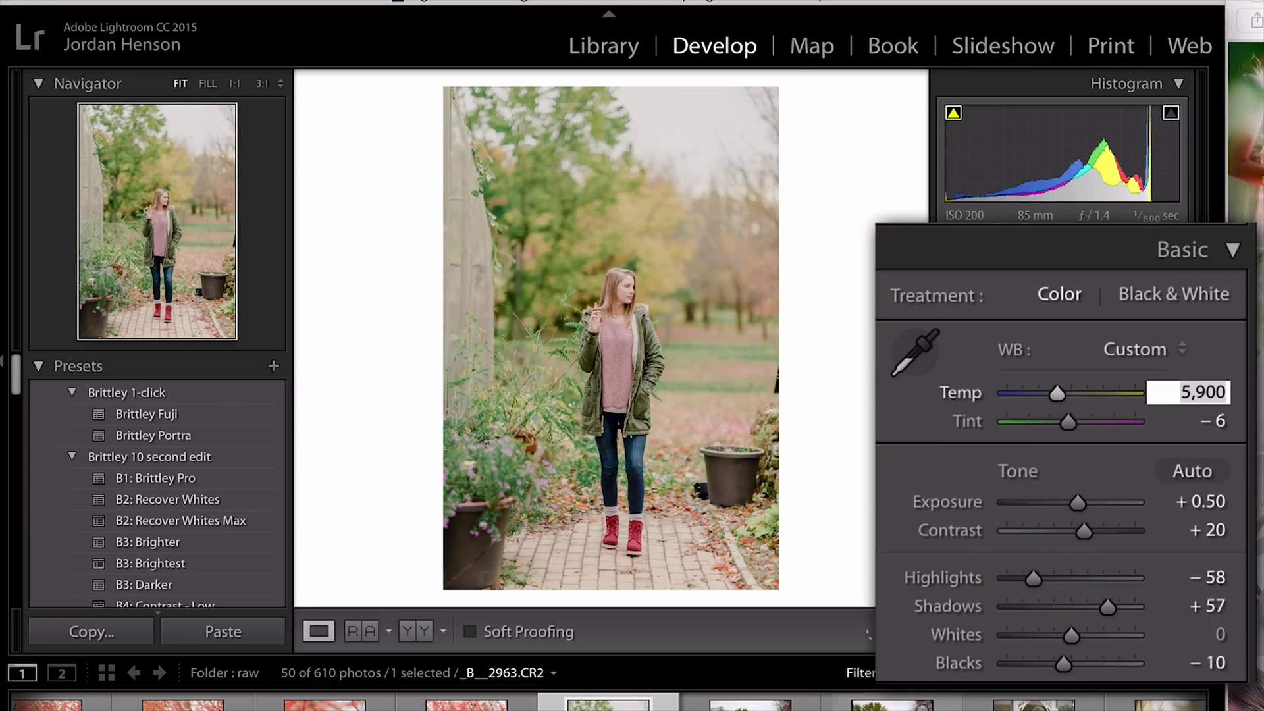
key("Up")
key("Return")
left_click(1194, 421)
type("-3")
key("Return")
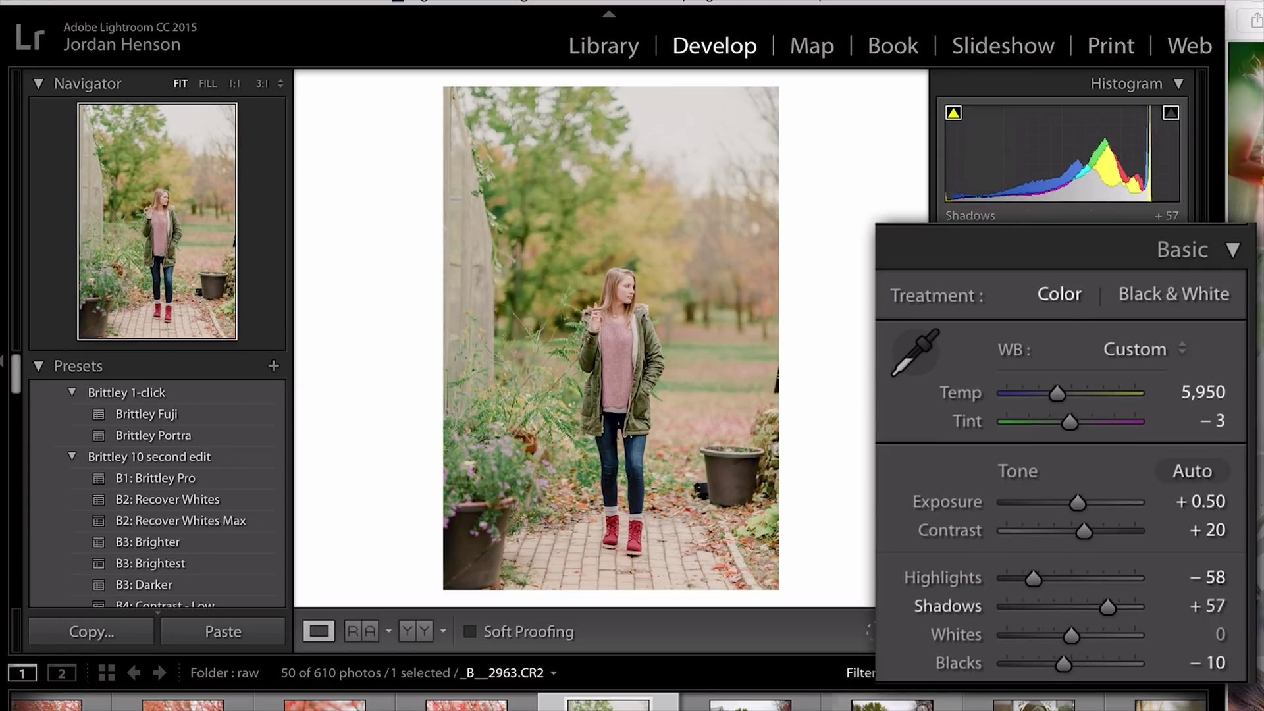
Sync these settings to three more selected photos, then step back to the previous photo
left_click(1034, 703, "shift")
left_click(1009, 632)
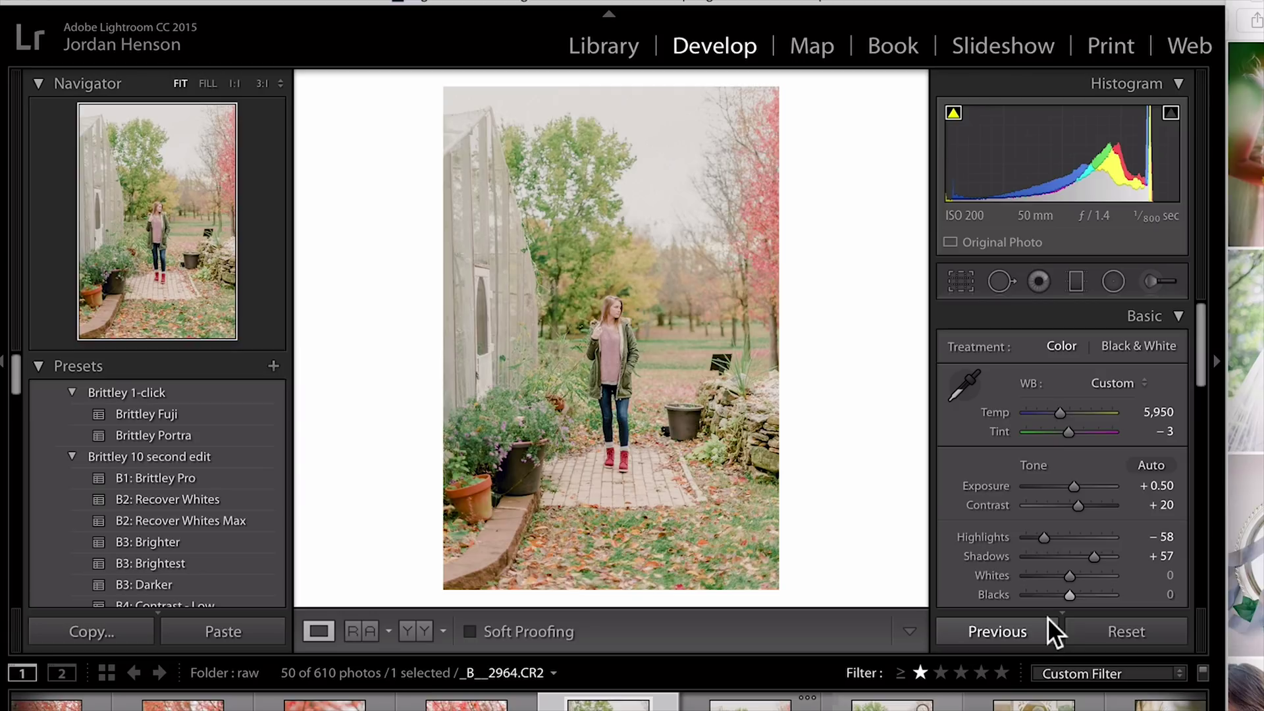
key("Left")
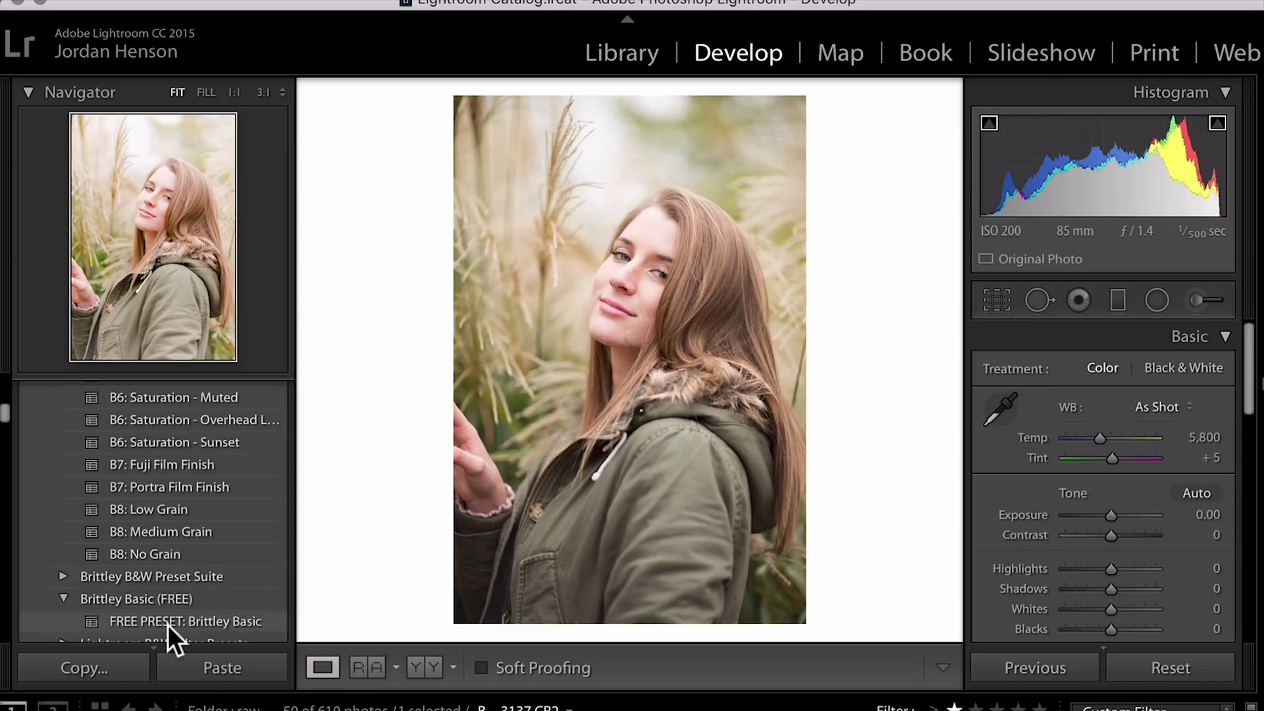
Apply FREE PRESET: Brittley Basic and cool the white balance temperature
left_click(169, 622)
scroll(178, 560, "up", 15)
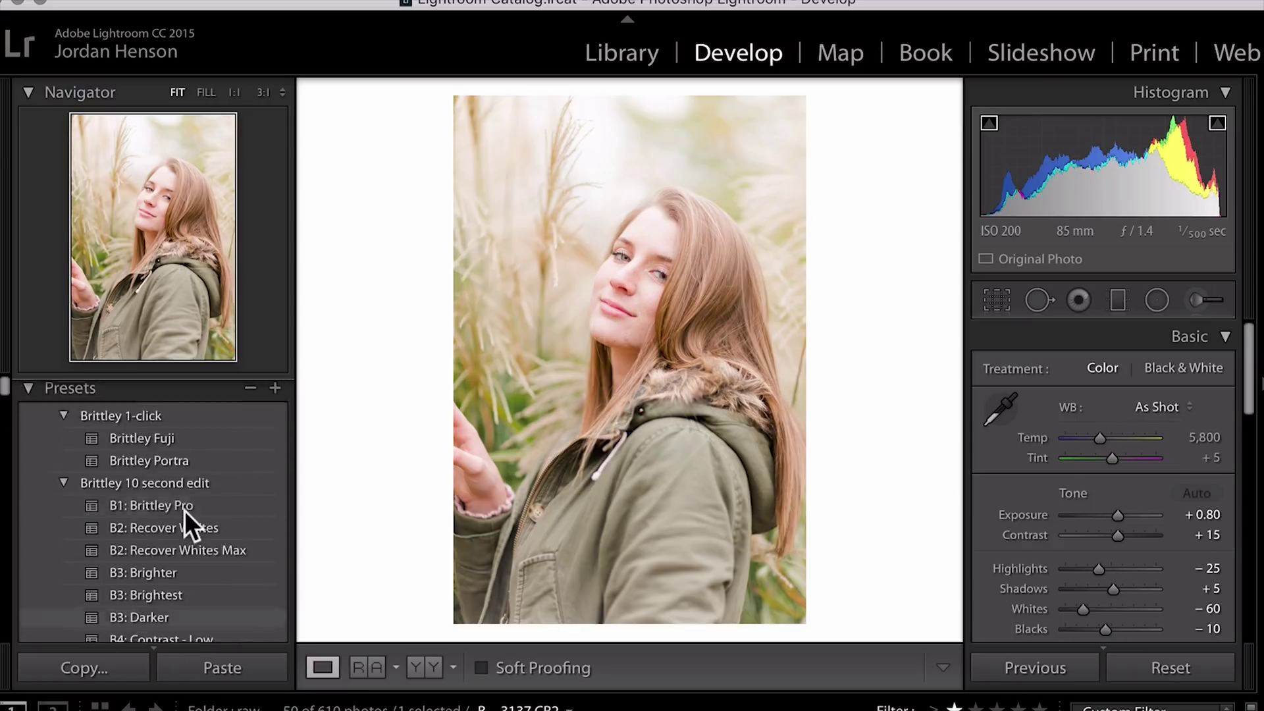
scroll(185, 511, "down", 1)
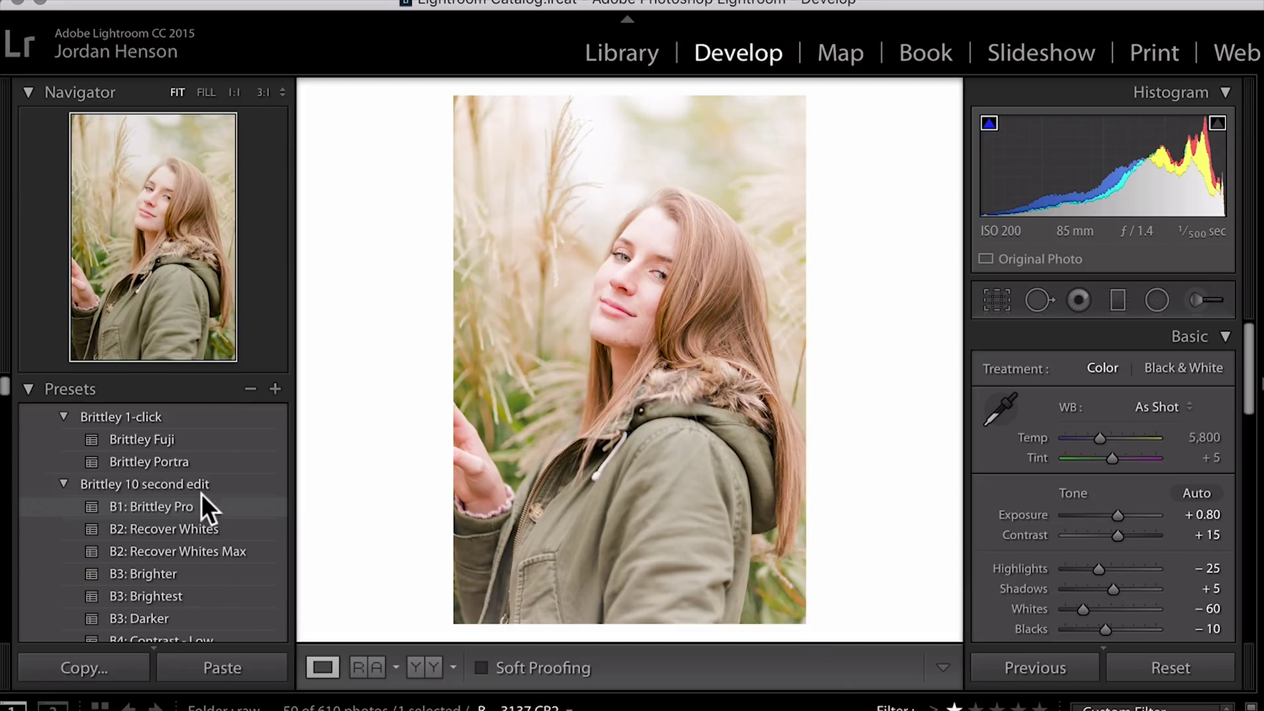
left_click(1203, 438)
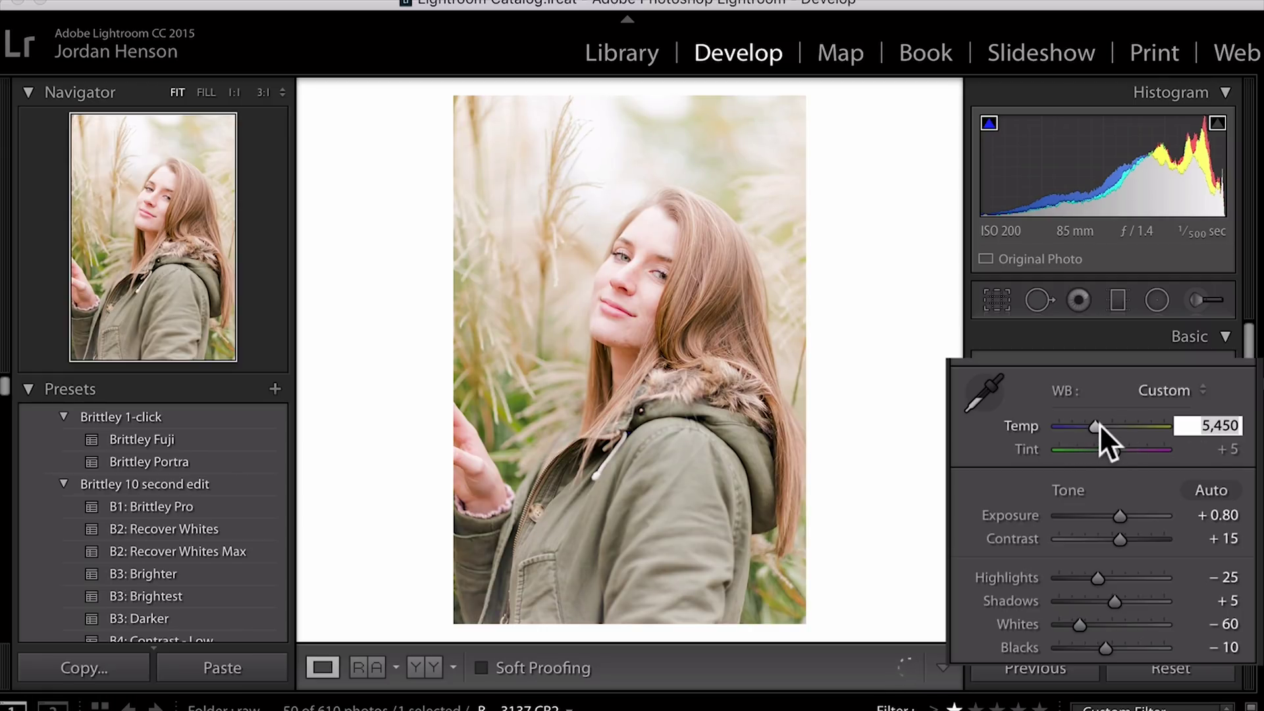
mouse_move(1099, 425)
left_mouse_down()
mouse_move(1130, 450)
mouse_move(1109, 444)
left_mouse_up()
Deepen Blacks to about −75, reset Contrast to 0, and compare against the original
scroll(1104, 492, "down", 3)
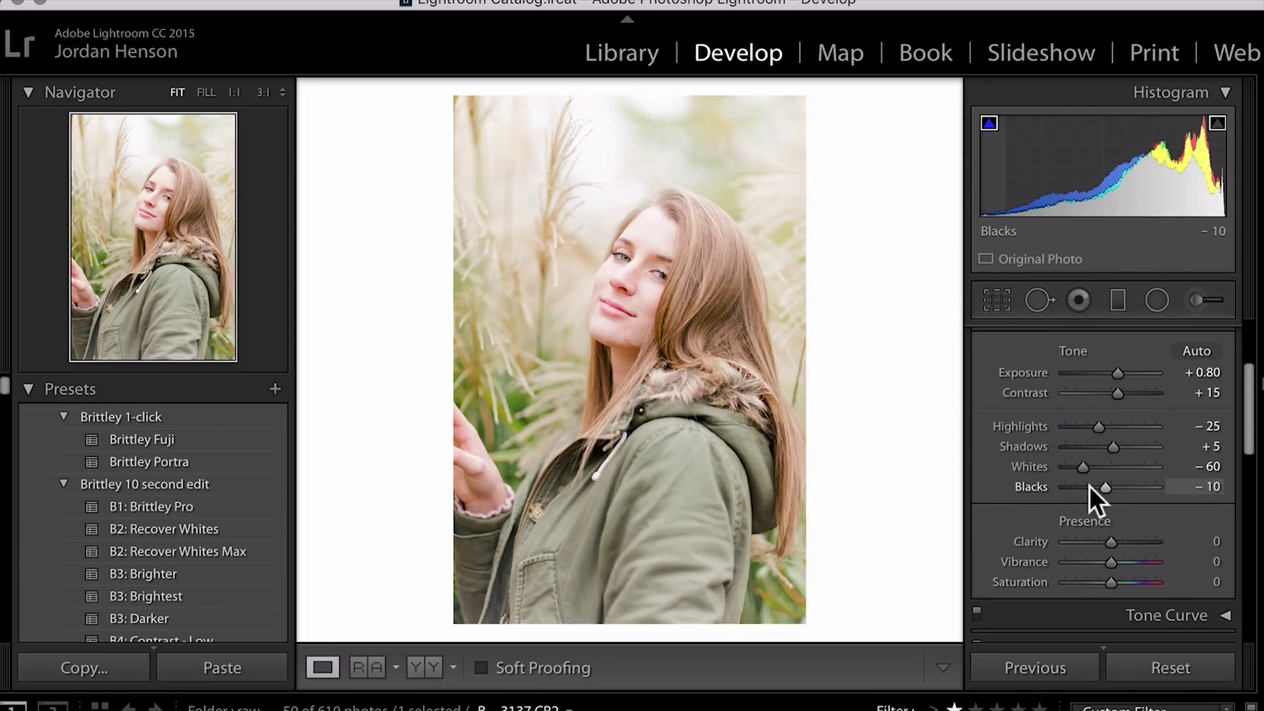
left_click_drag(1089, 489, 1082, 489)
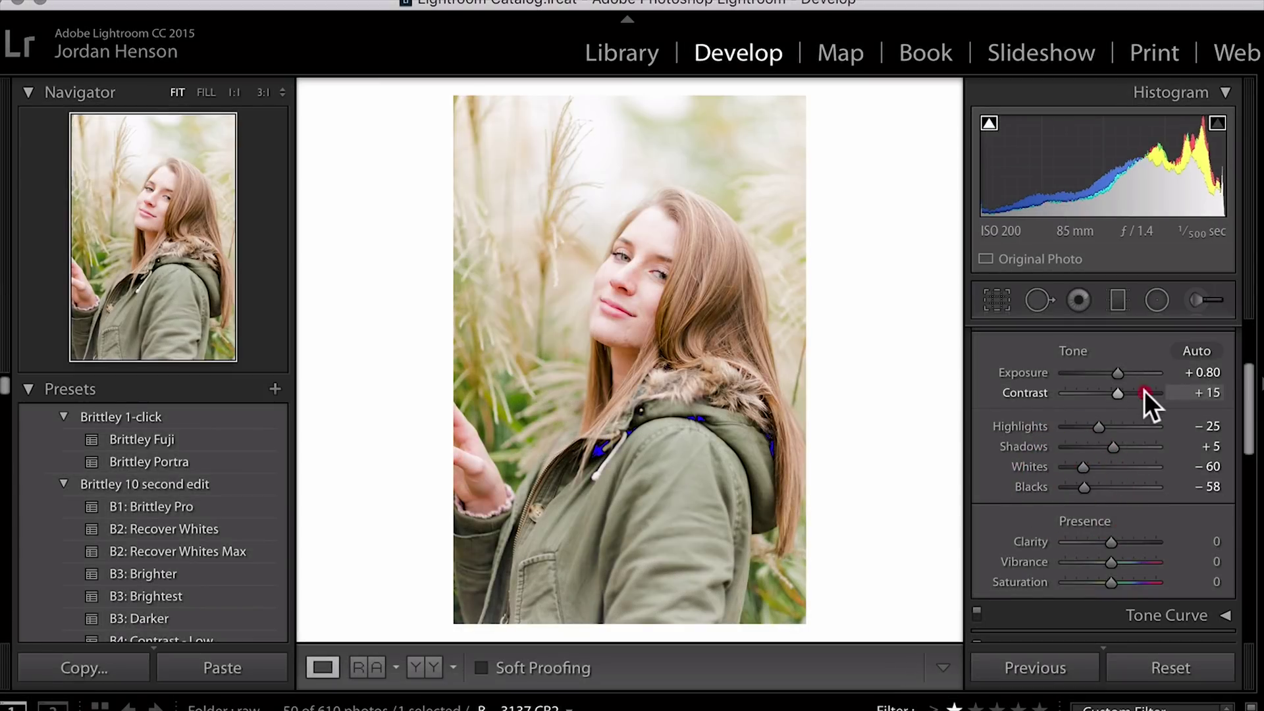
left_click_drag(1149, 393, 1121, 392)
double_click(1121, 392)
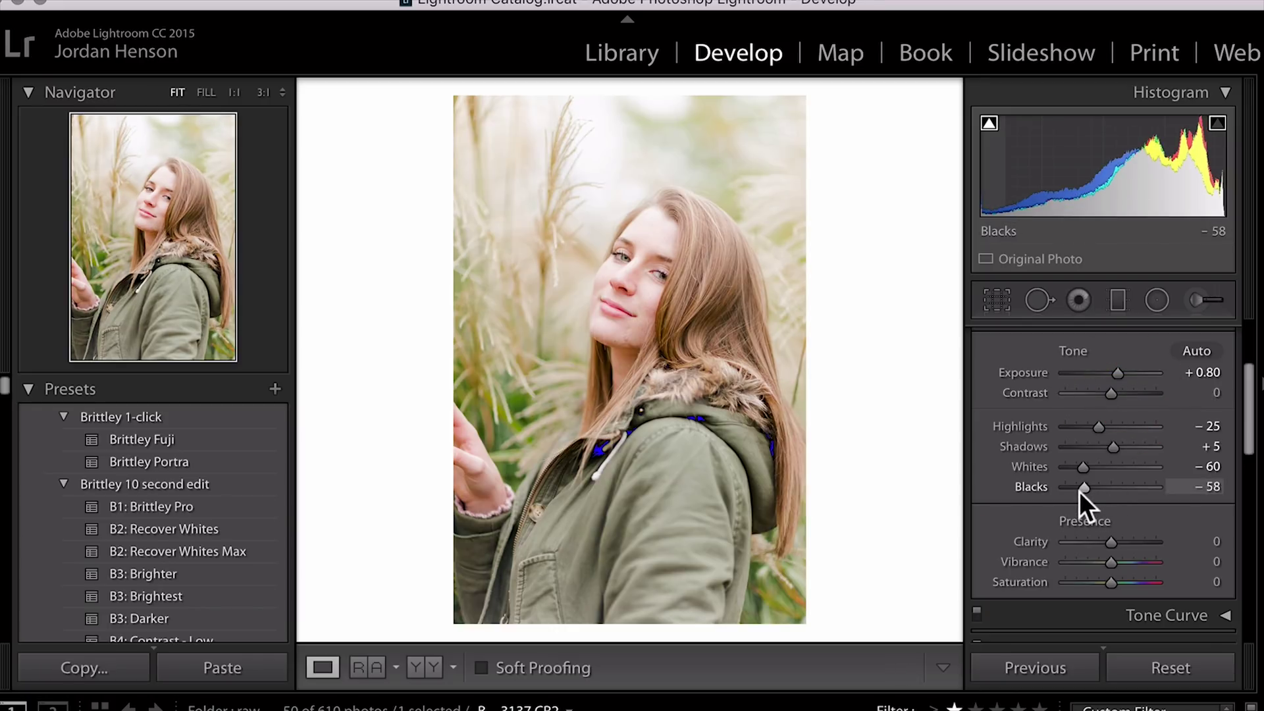
left_click_drag(1081, 491, 1072, 488)
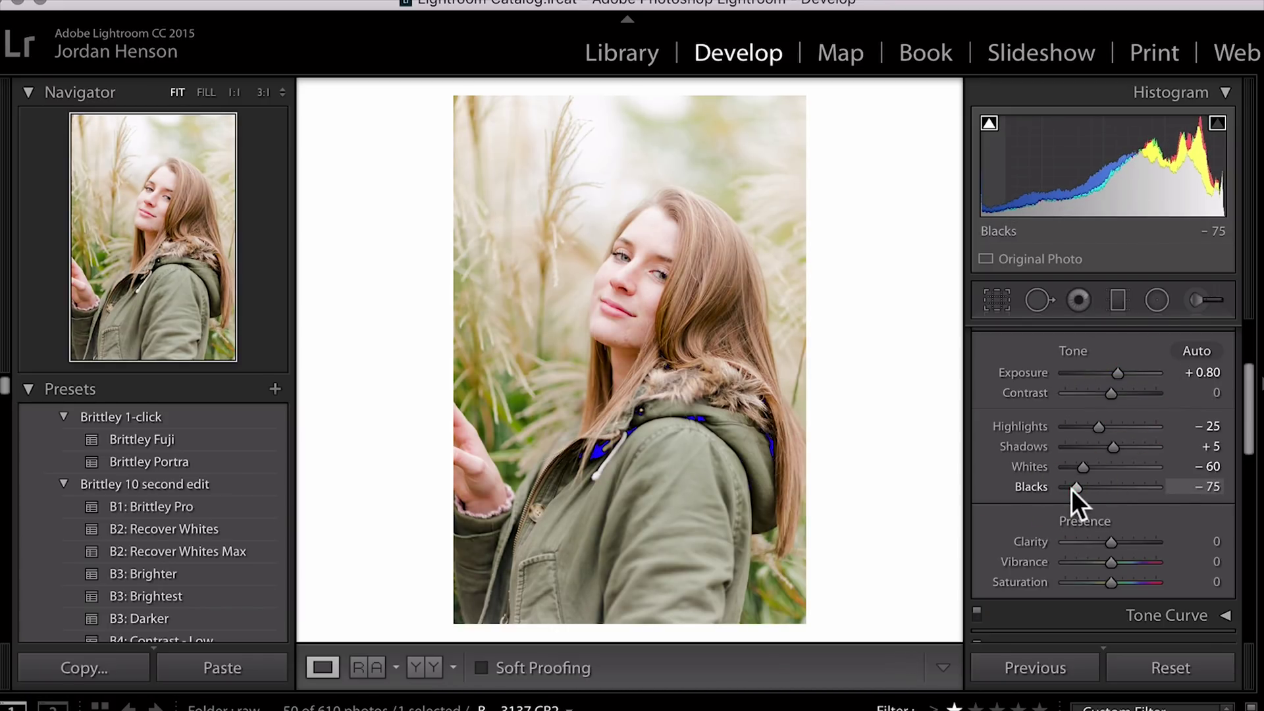
key("backslash")
key("backslash")
key("backslash")
key("backslash")
Apply Brittley Portra with Temp 5,600, Tint −3, Exposure +0.30 and Blacks reset to 0
left_click(172, 464)
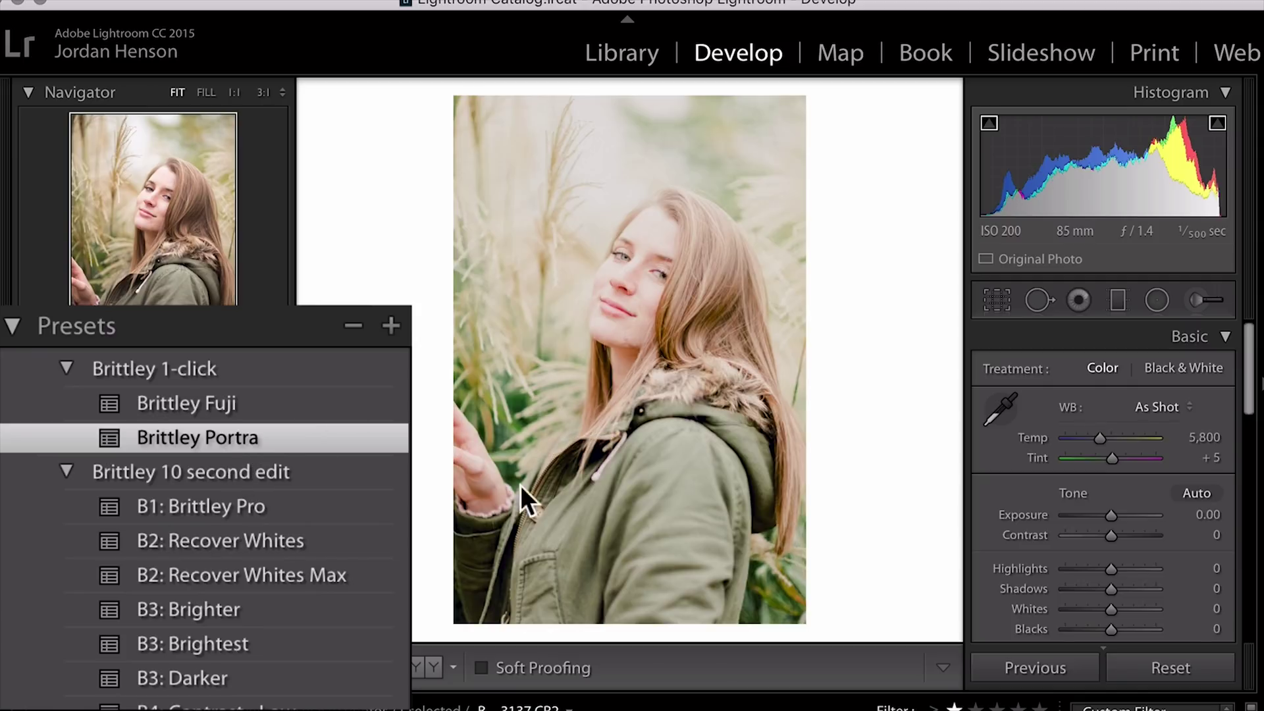
left_click(1203, 438)
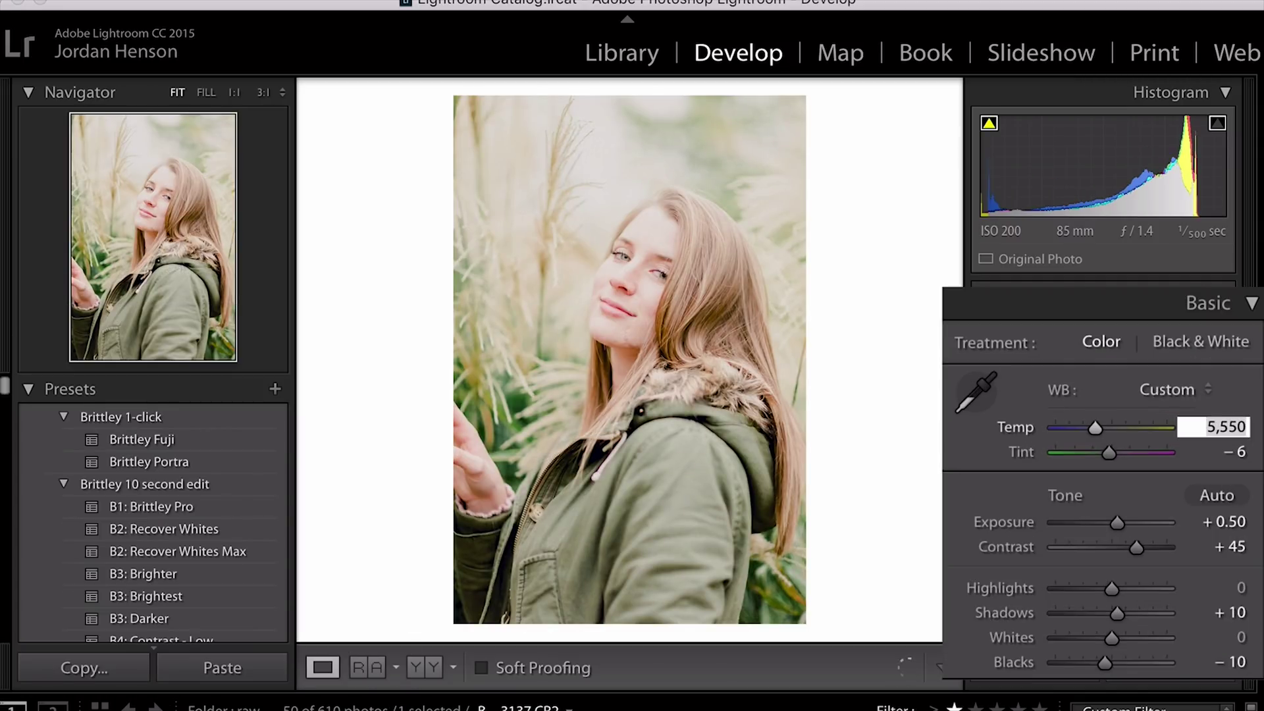
key("Tab")
key("Up")
key("Up")
key("Up")
key("Tab")
key("Down")
key("Down")
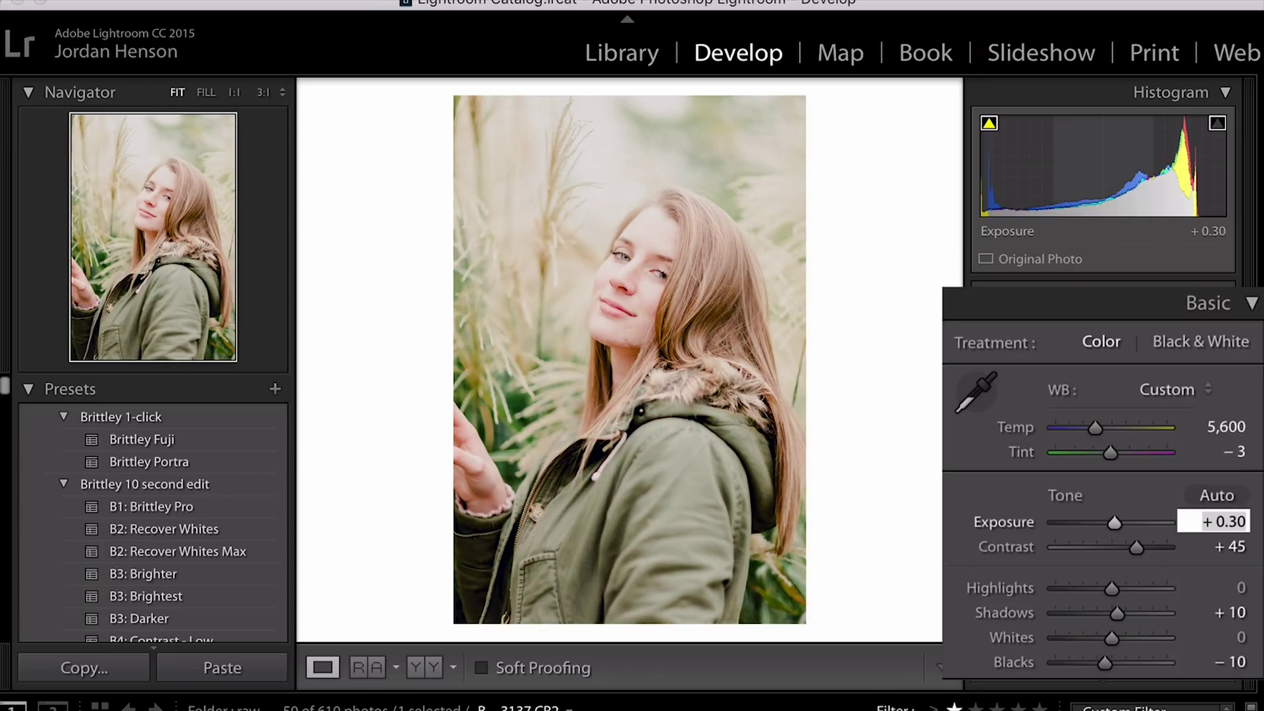
key("Return")
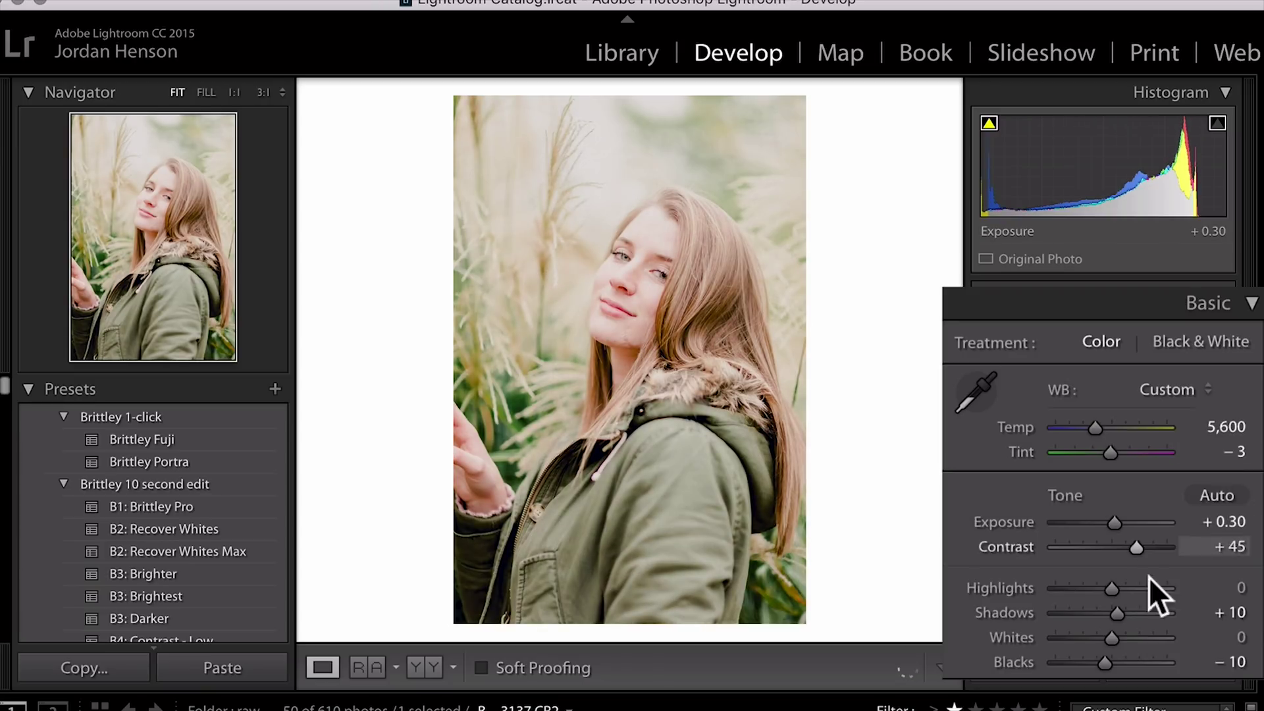
double_click(1104, 663)
Inspect the jacket at 1:1 and check the before/after view
left_click(485, 595)
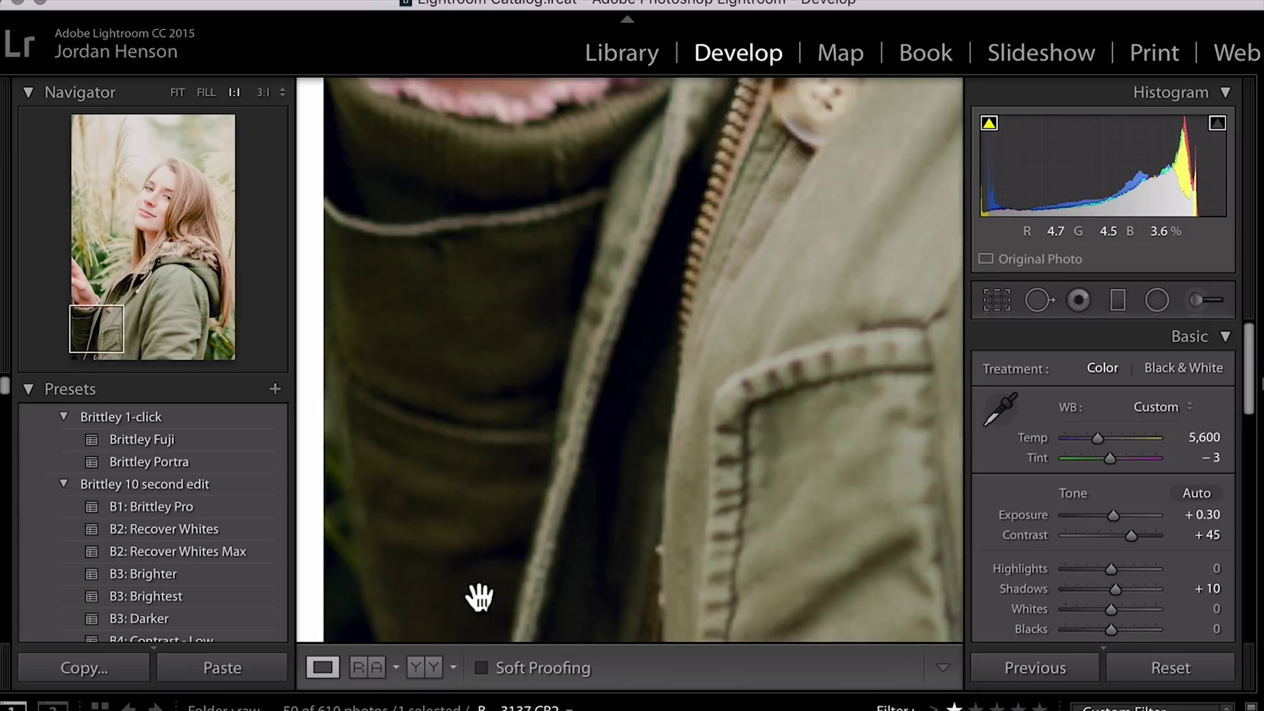
left_click(530, 530)
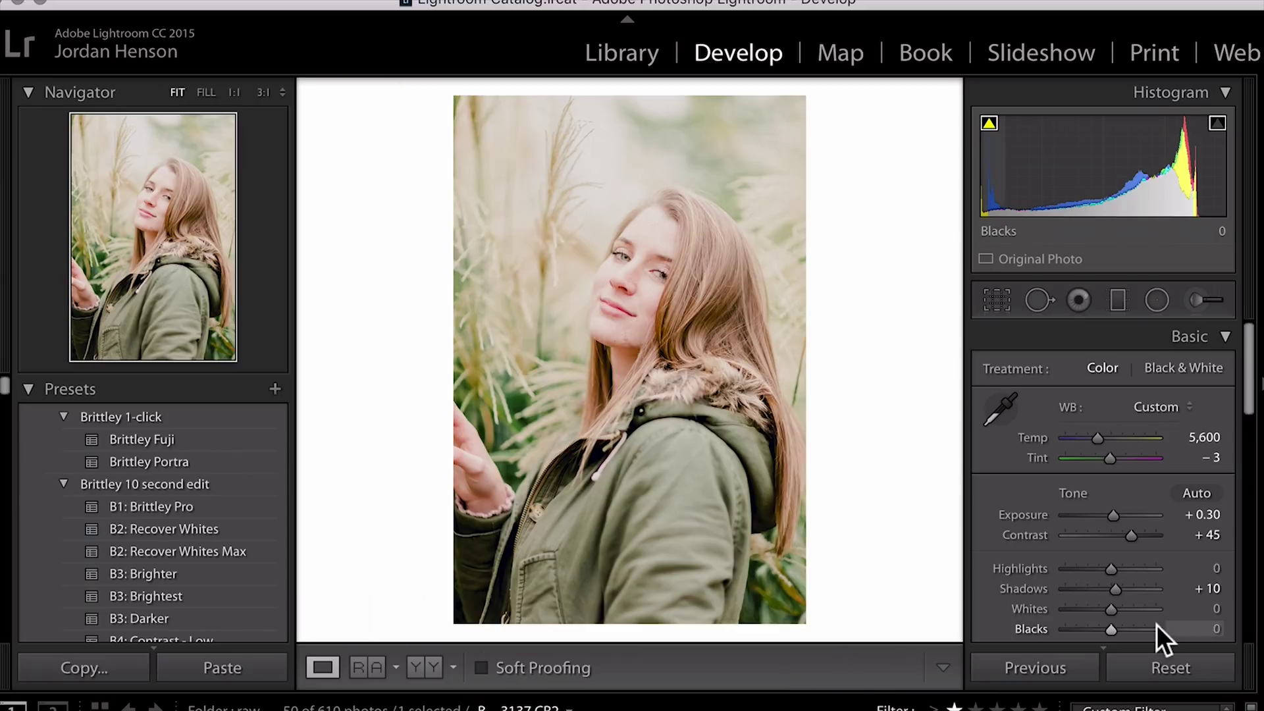
key("backslash")
key("backslash")
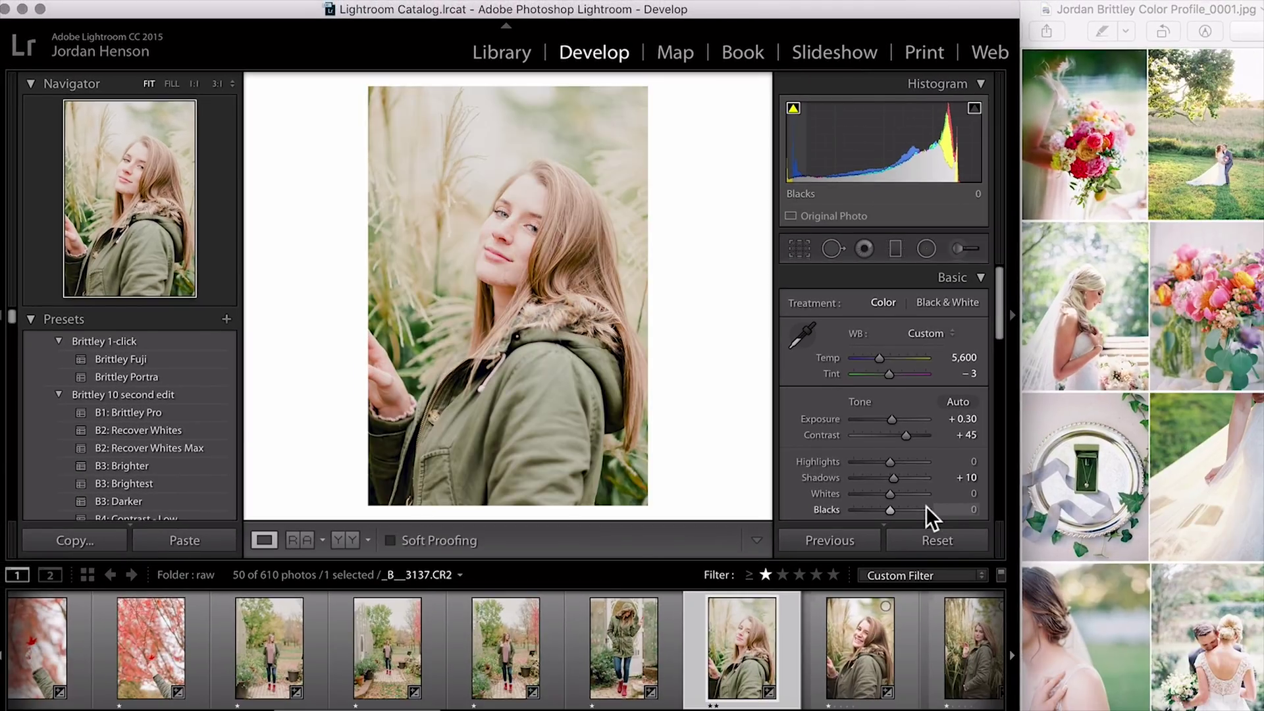
key("backslash")
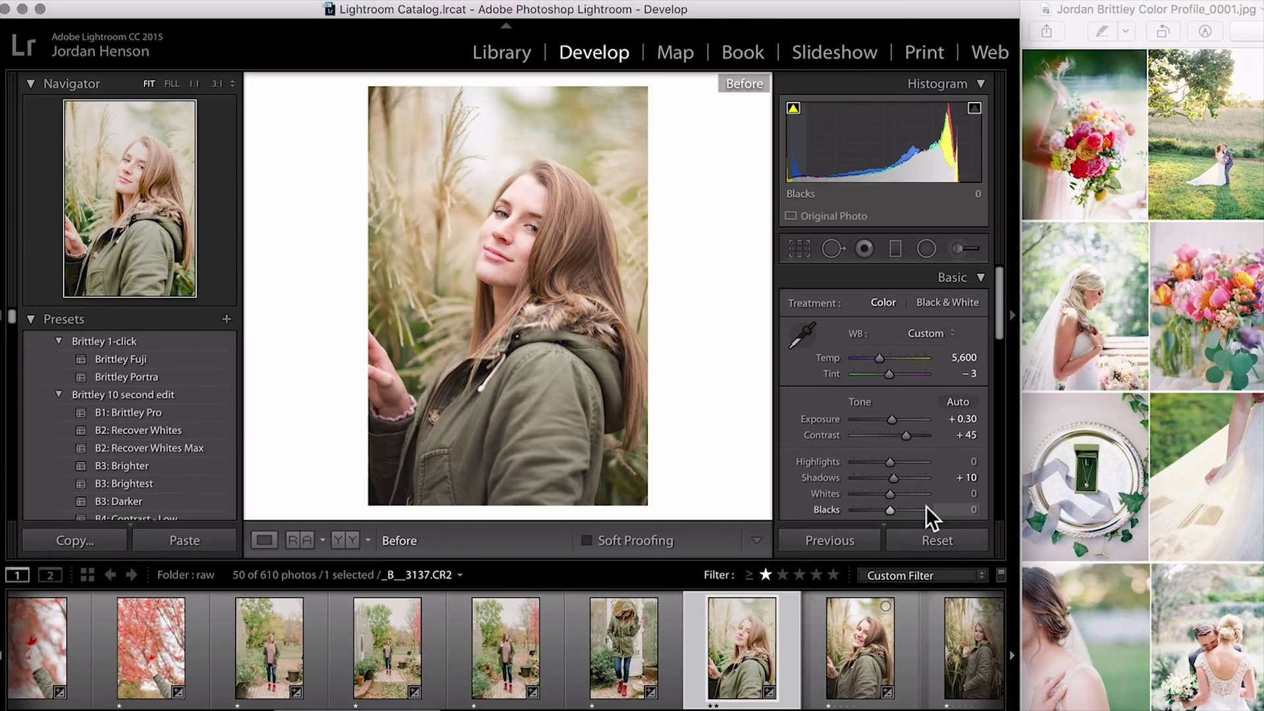
key("backslash")
Set Blacks to +20 and sync the edits to the selected portraits
scroll(787, 635, "down", 5)
left_click(787, 636, "shift")
left_click(817, 543)
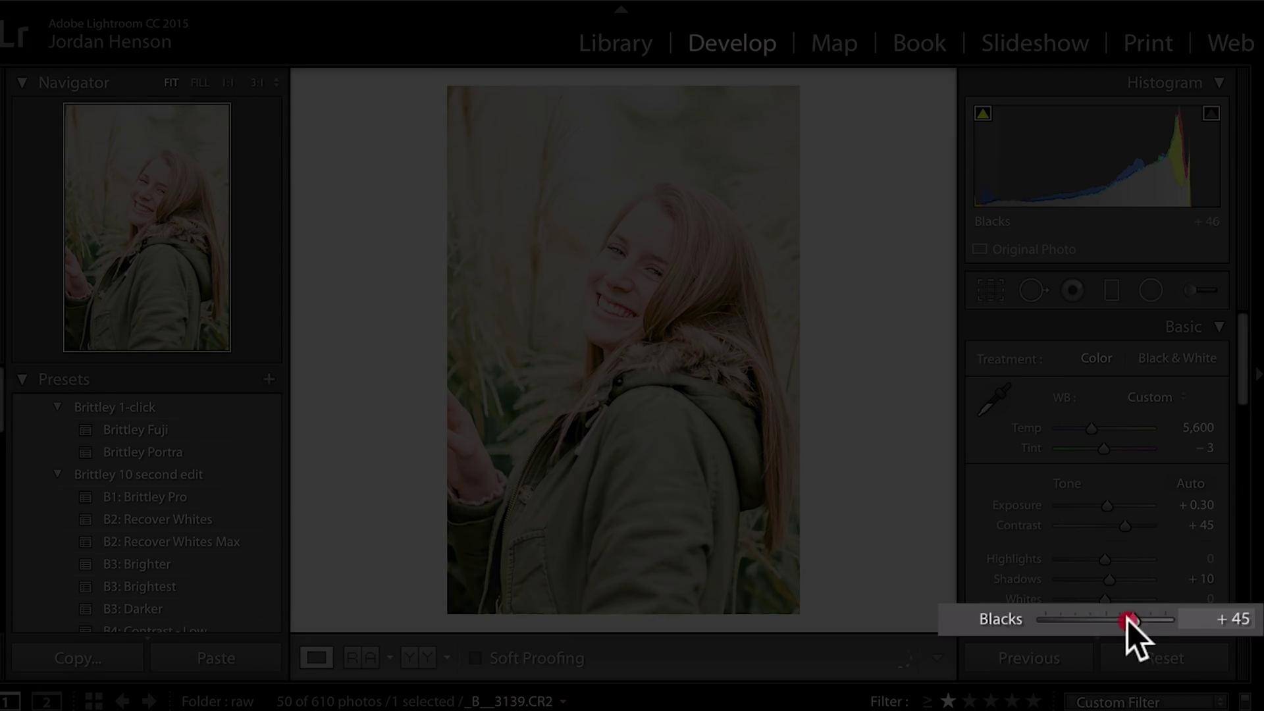
left_click_drag(1116, 617, 1143, 617)
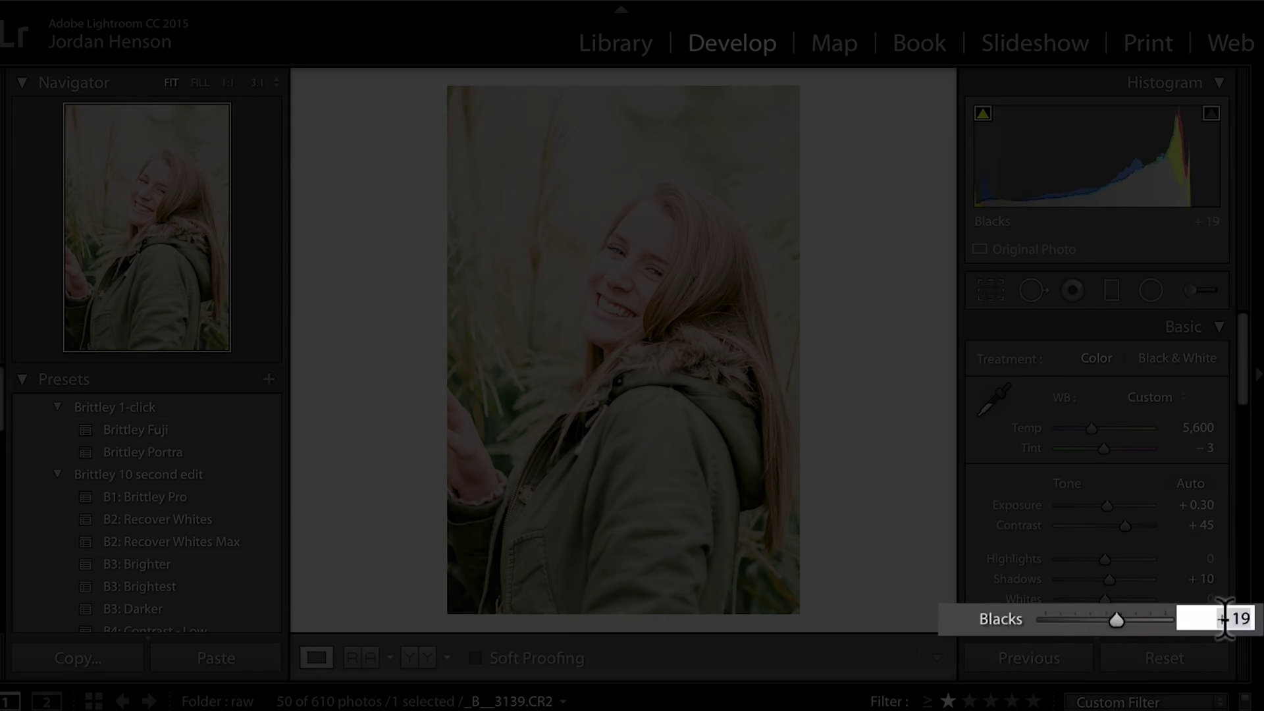
key("Return")
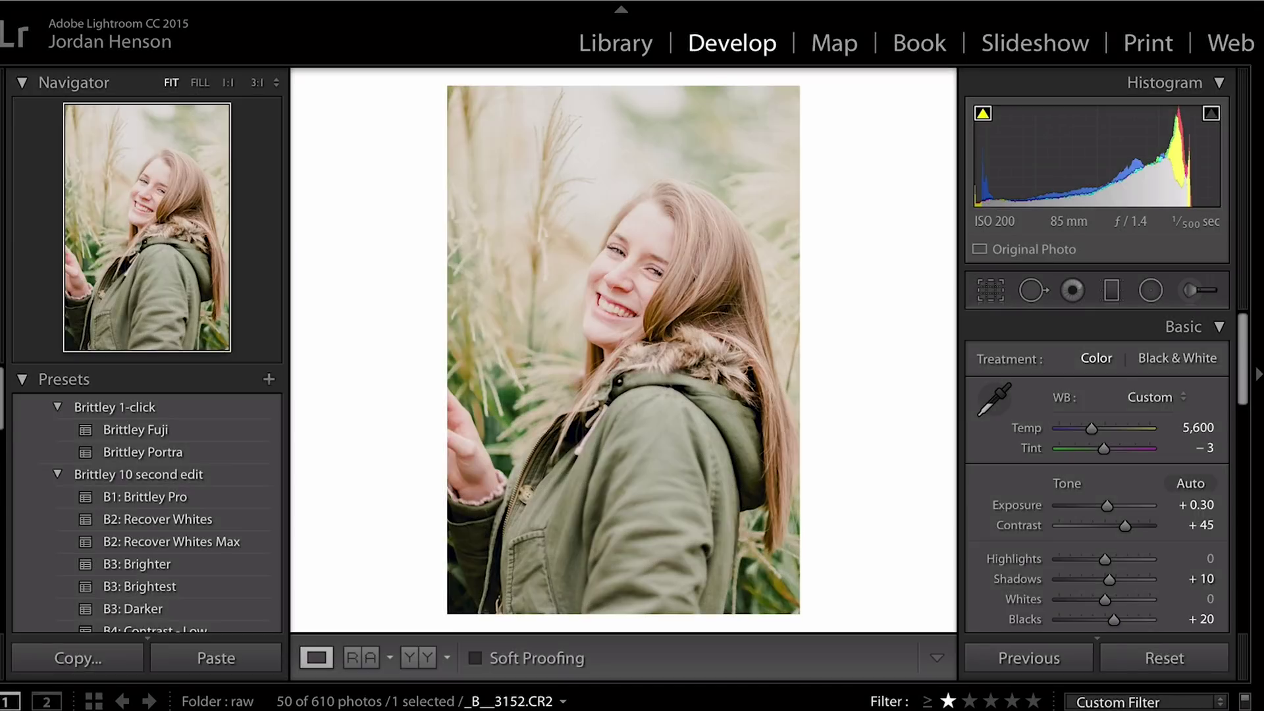
left_click(1041, 657)
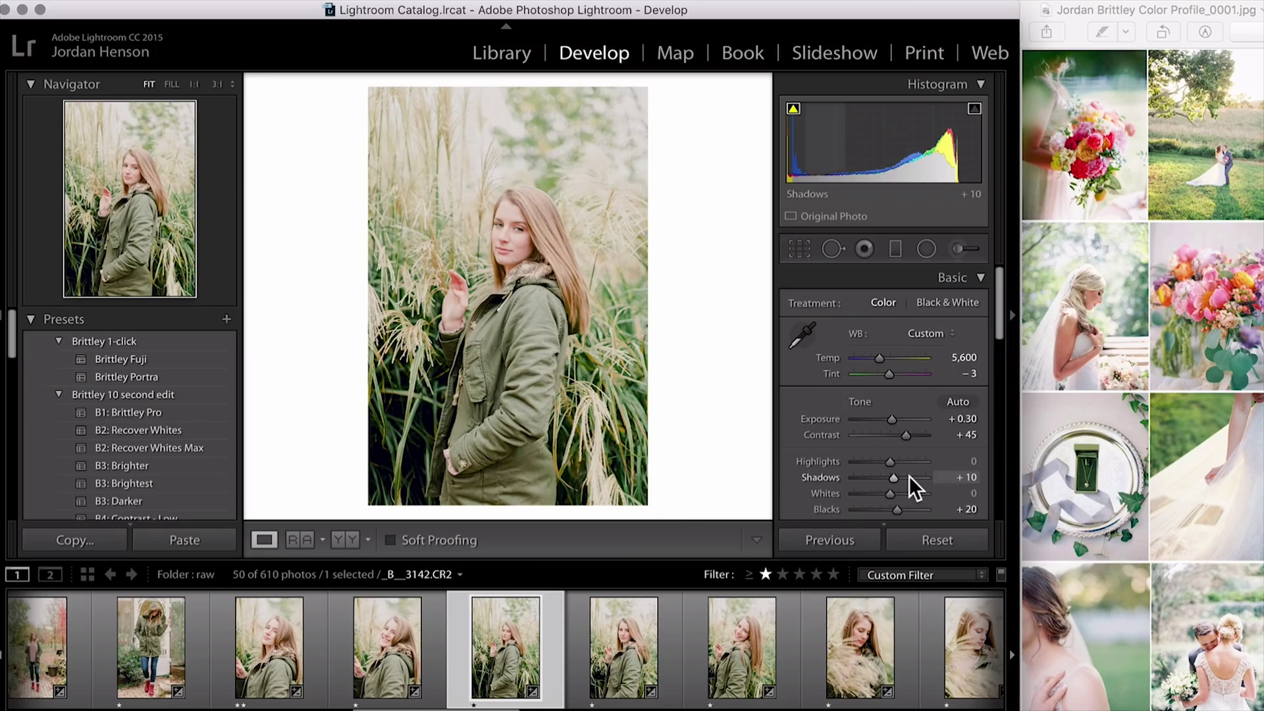
Lift Shadows to +64, then raise the next portrait's Exposure to +0.50
left_click_drag(894, 478, 911, 479)
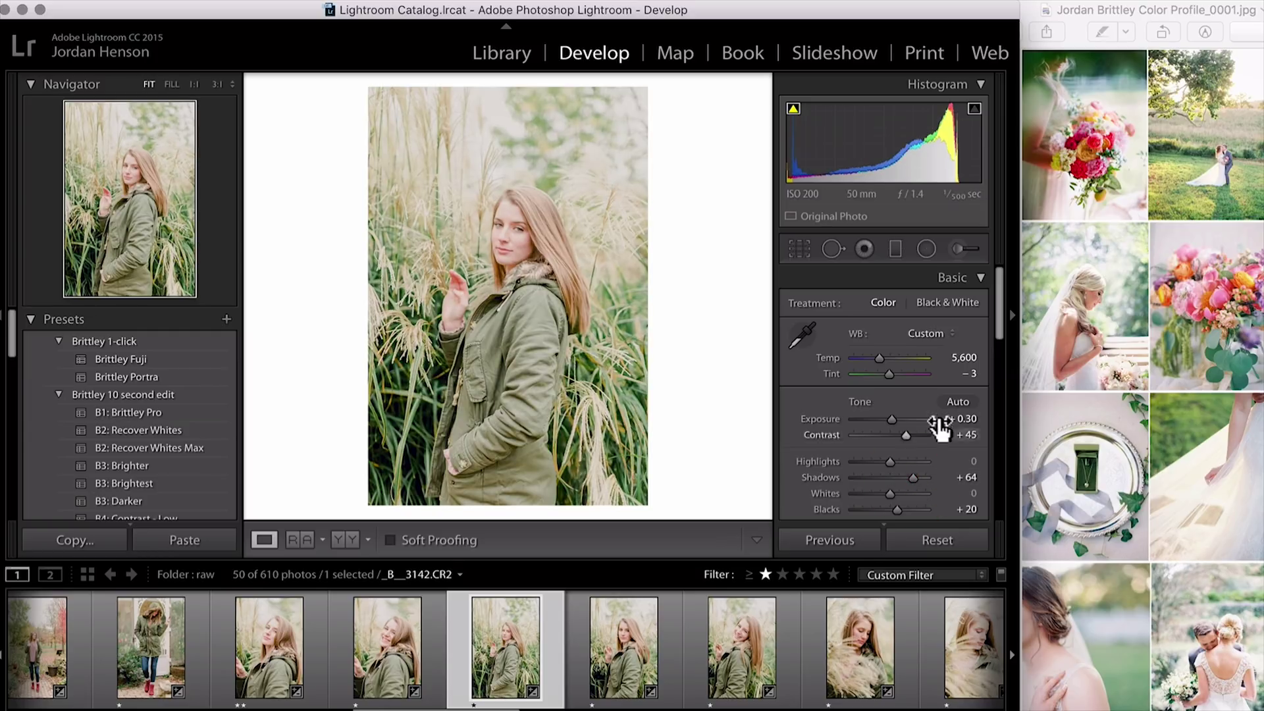
left_click(957, 418)
key("Right")
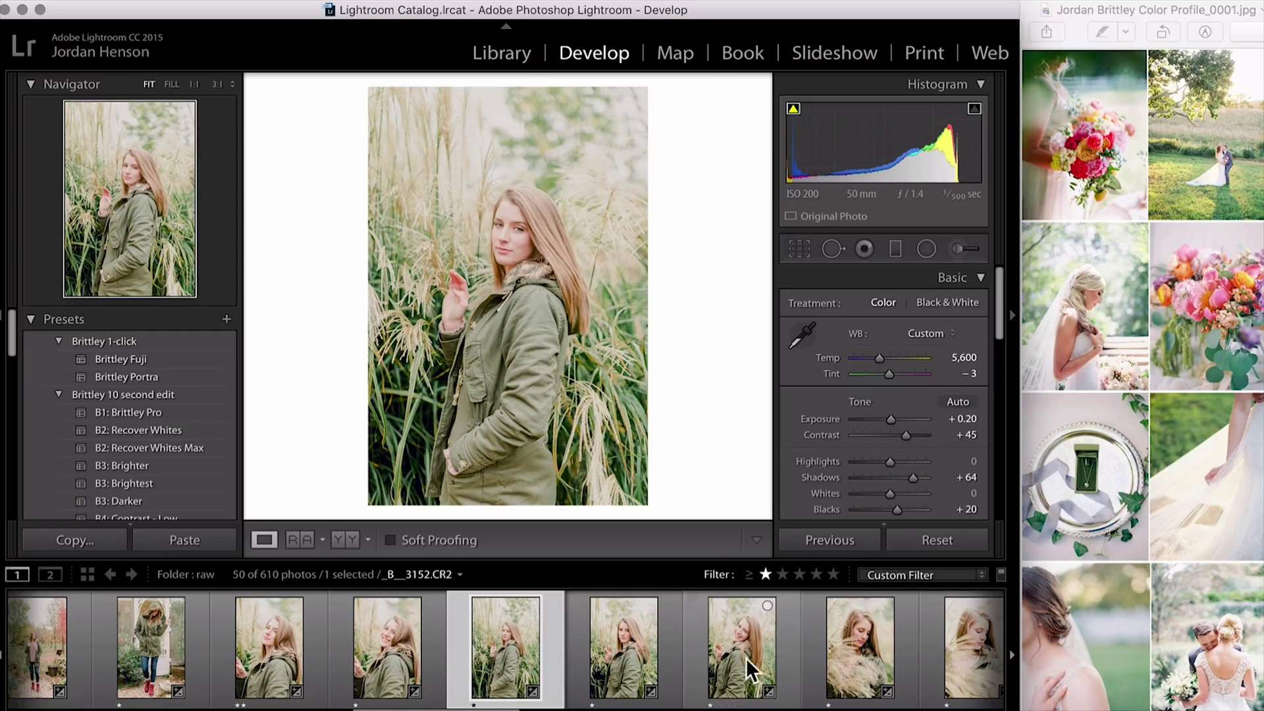
left_click(837, 544)
left_click(966, 418)
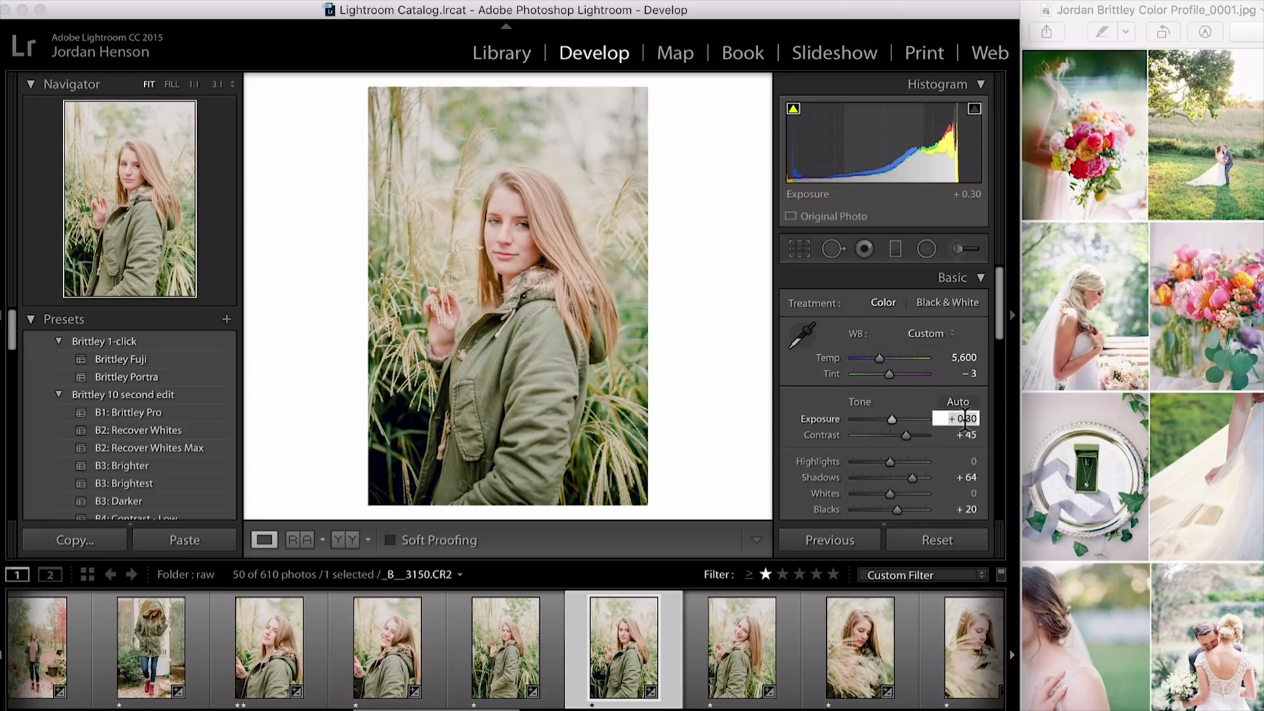
key("Up")
key("Return")
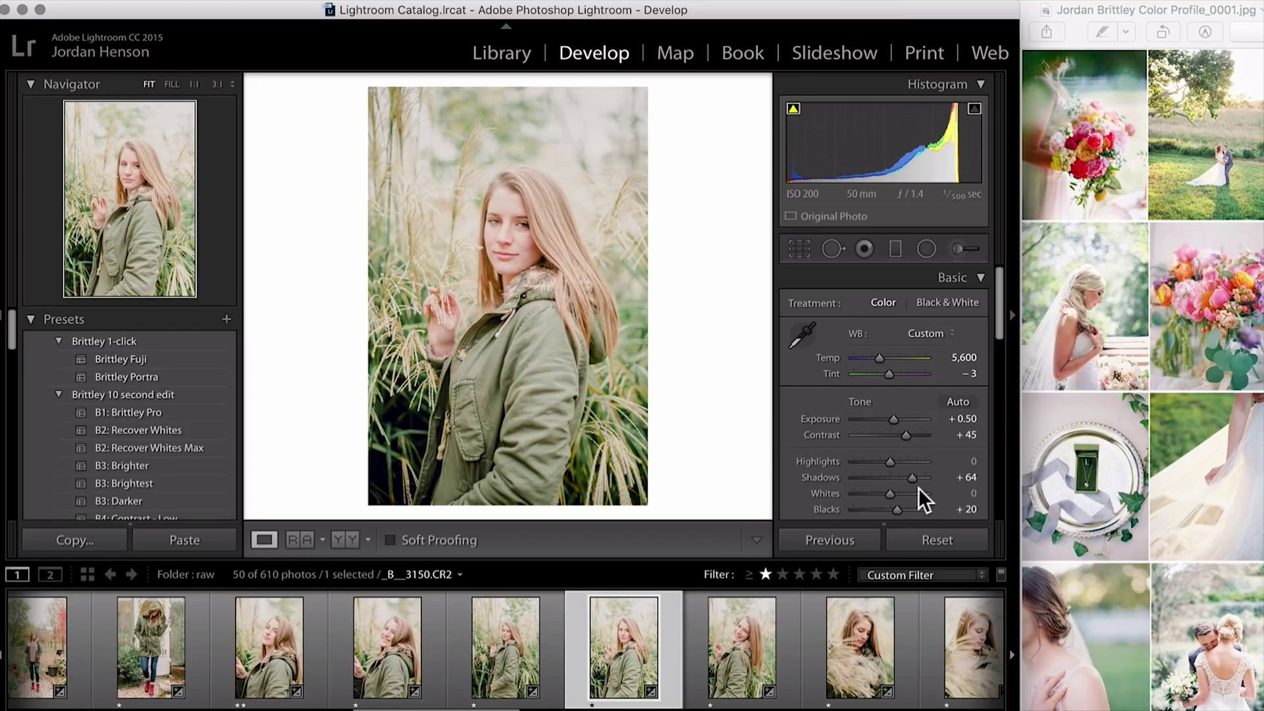
Step through the filmstrip and apply Brittley Fuji to _B__3173.CR2
left_click(747, 666)
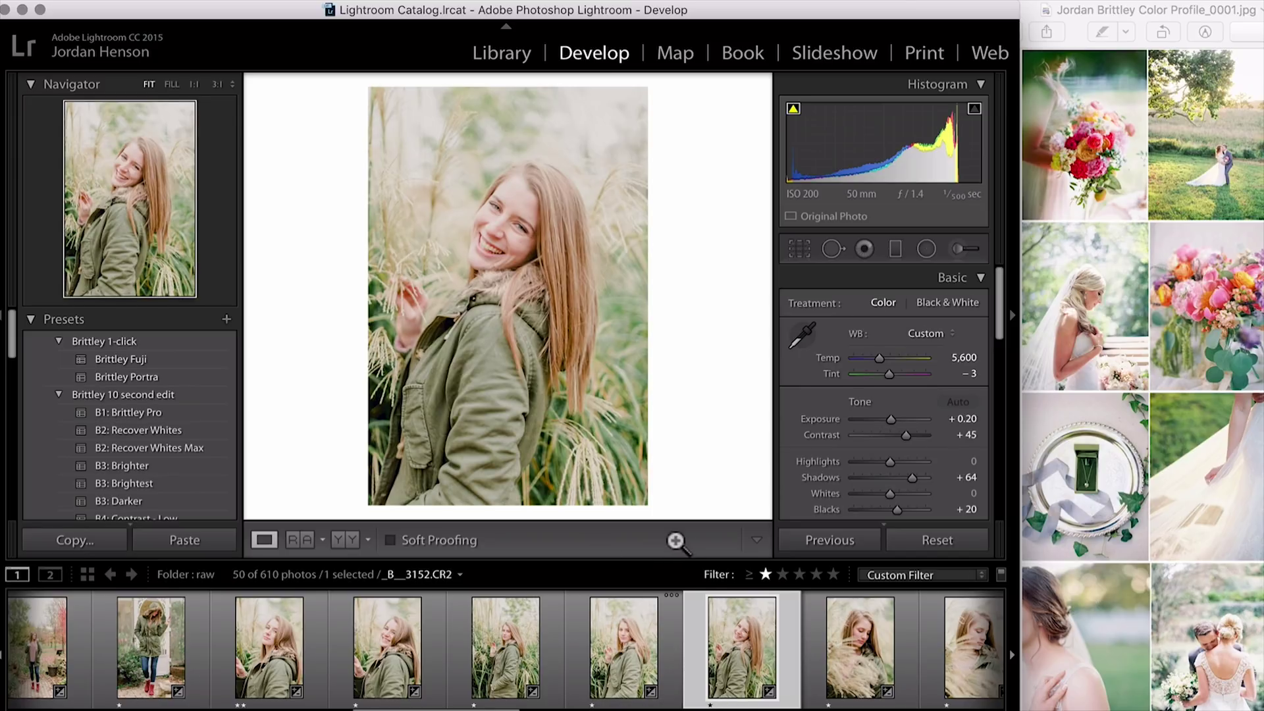
left_click(962, 419)
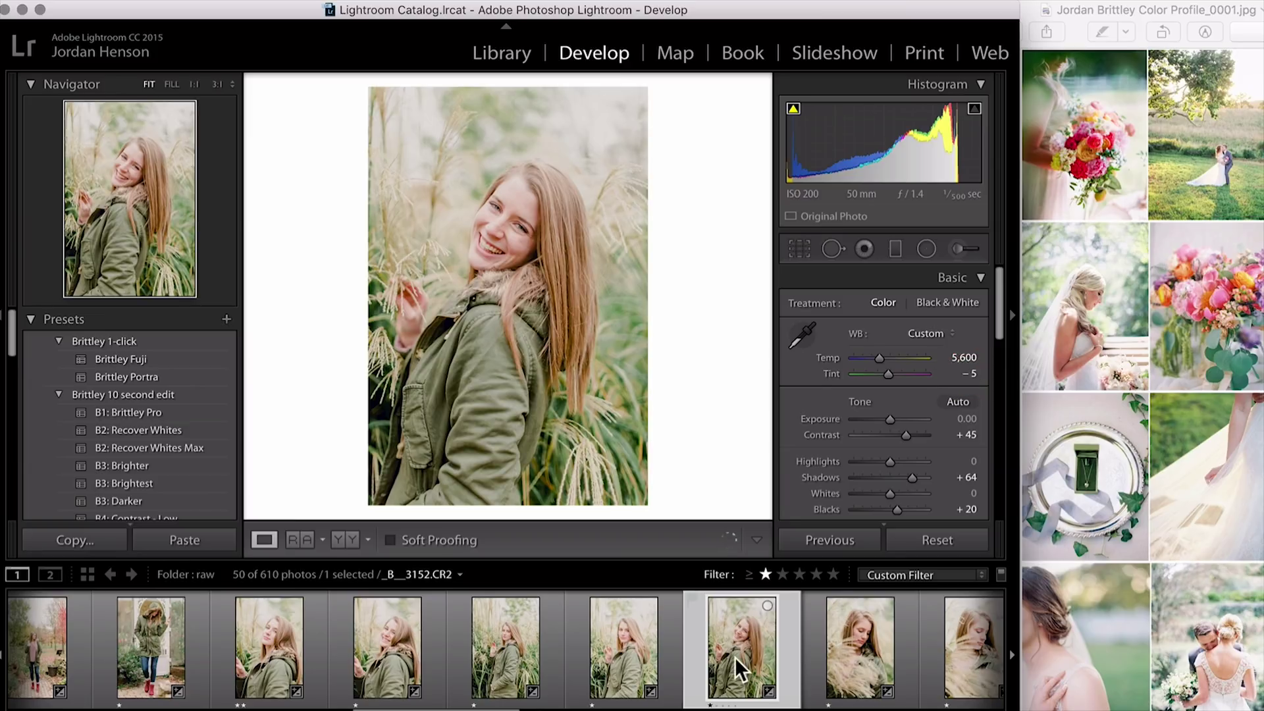
key("Right")
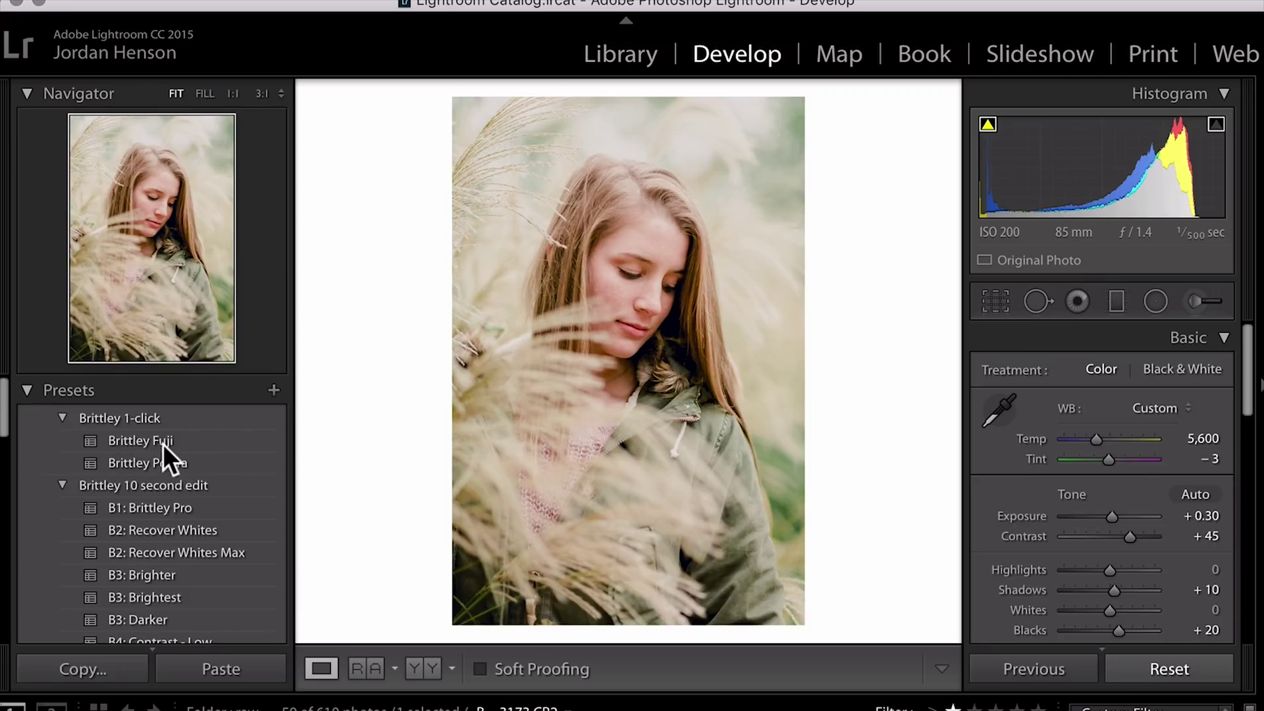
left_click(134, 360)
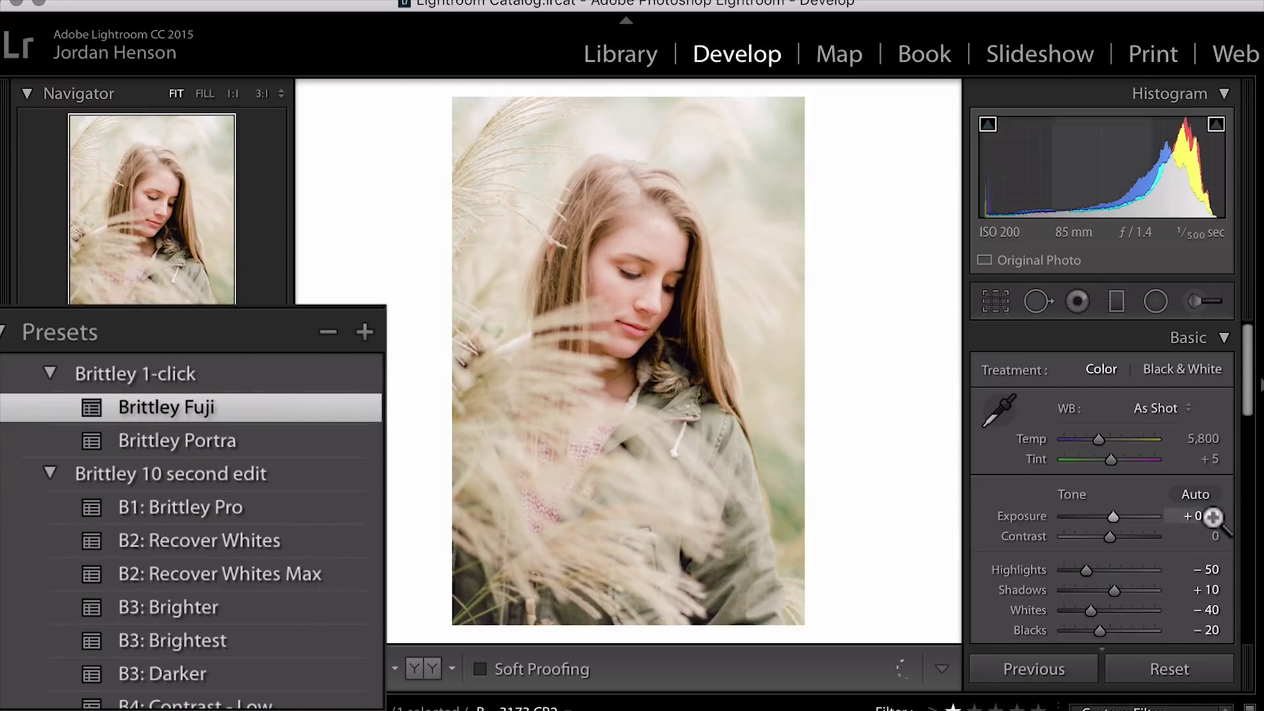
Fine-tune Exposure, nudging it to +0.50 then lowering it below +0.40
key("Up")
key("Up")
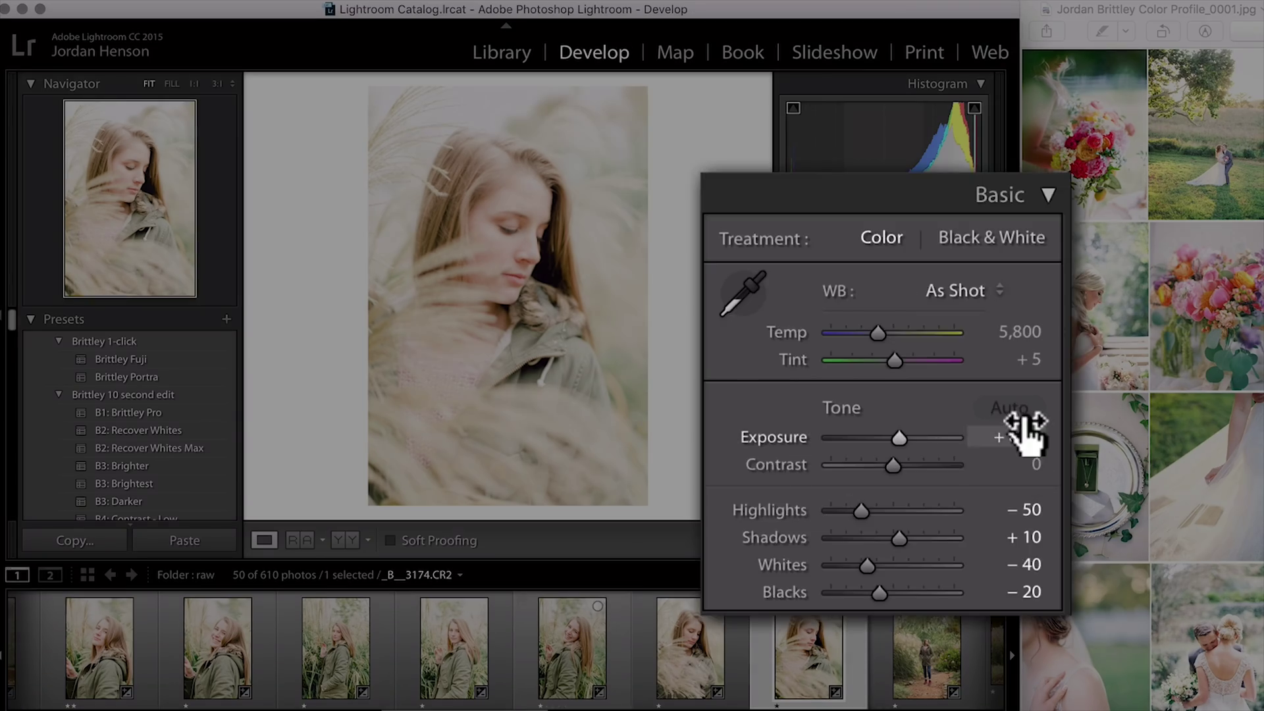
key("Down")
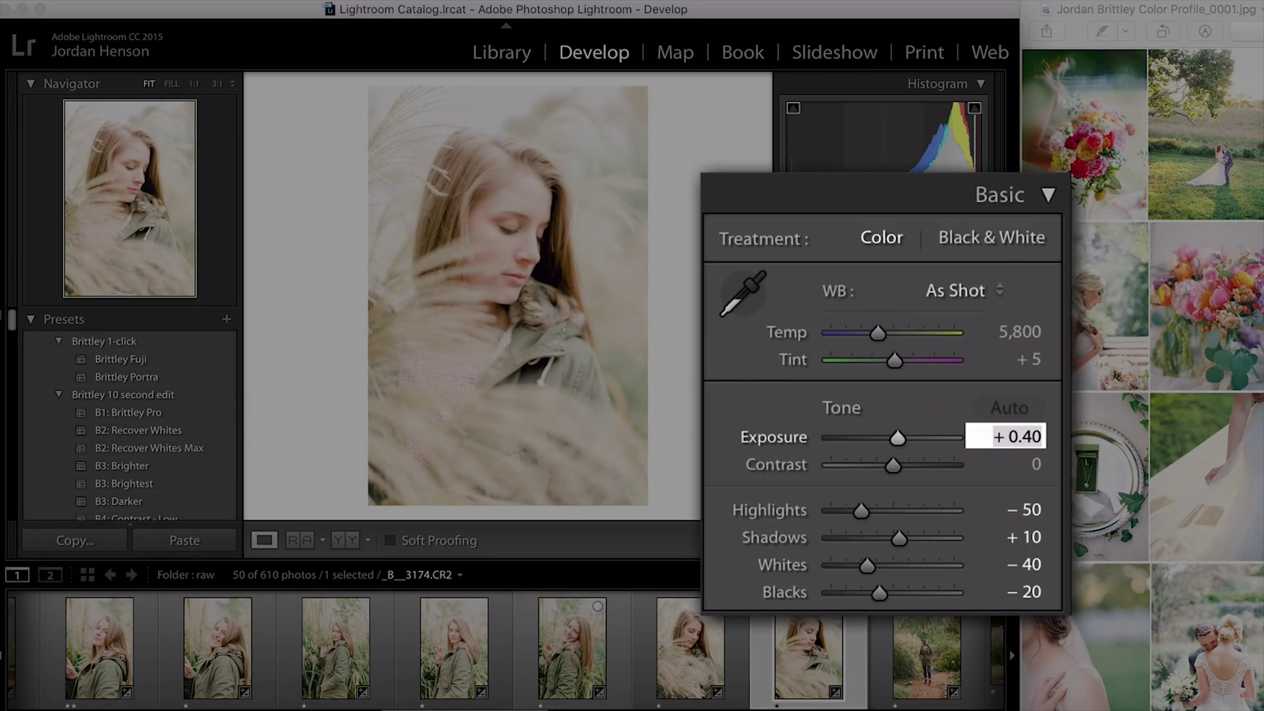
key("Down")
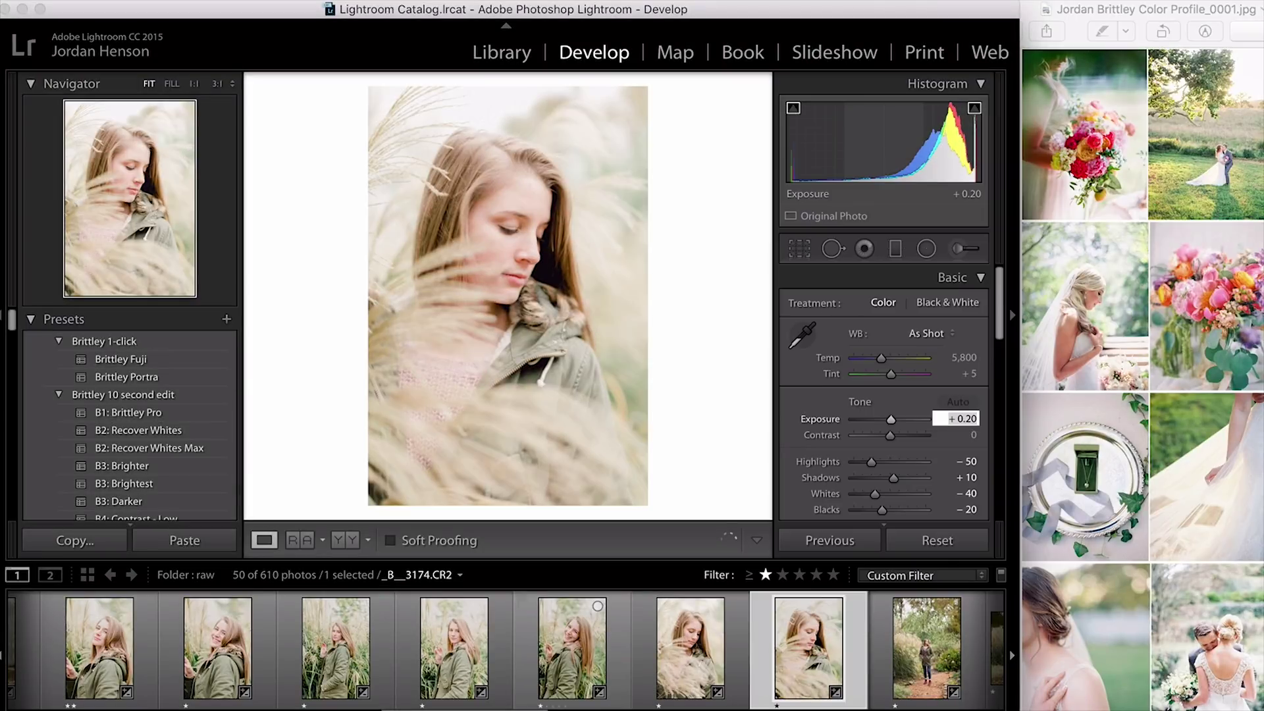
Try light gray, medium gray and white canvas backgrounds, leaving it White
right_click(714, 317)
left_click(740, 363)
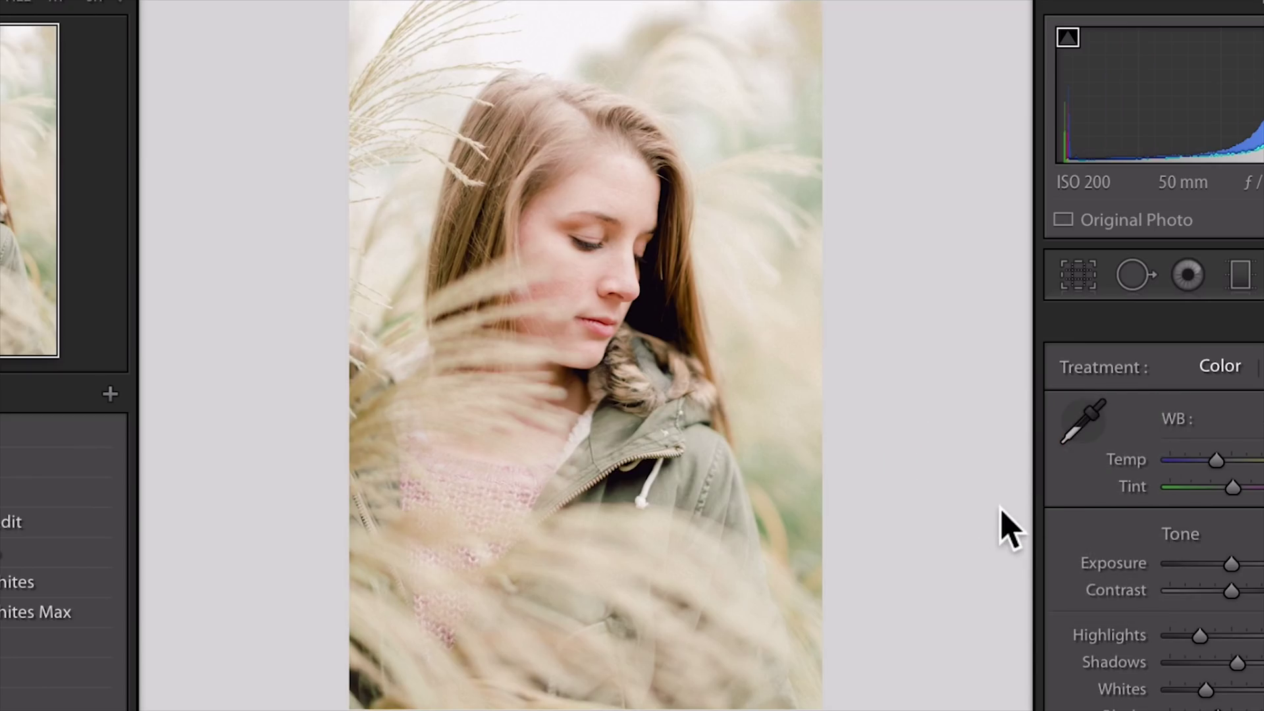
right_click(966, 507)
left_click(1049, 599)
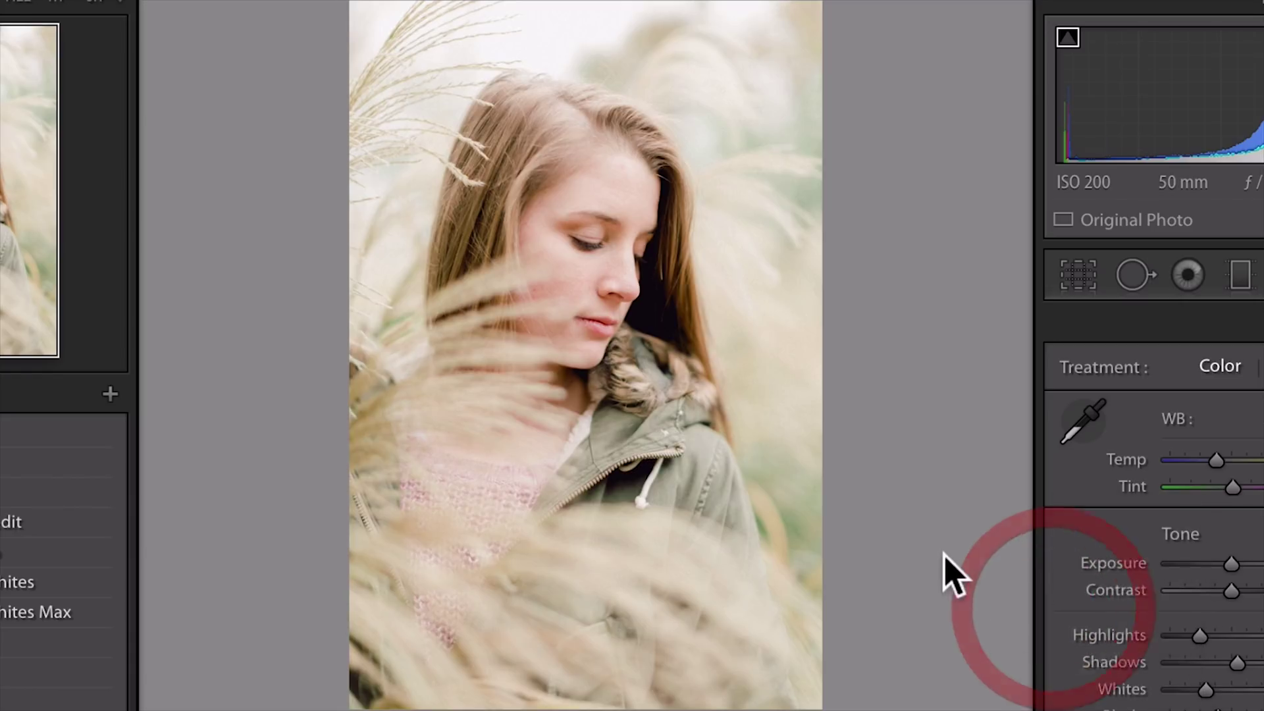
right_click(946, 555)
left_click(1014, 627)
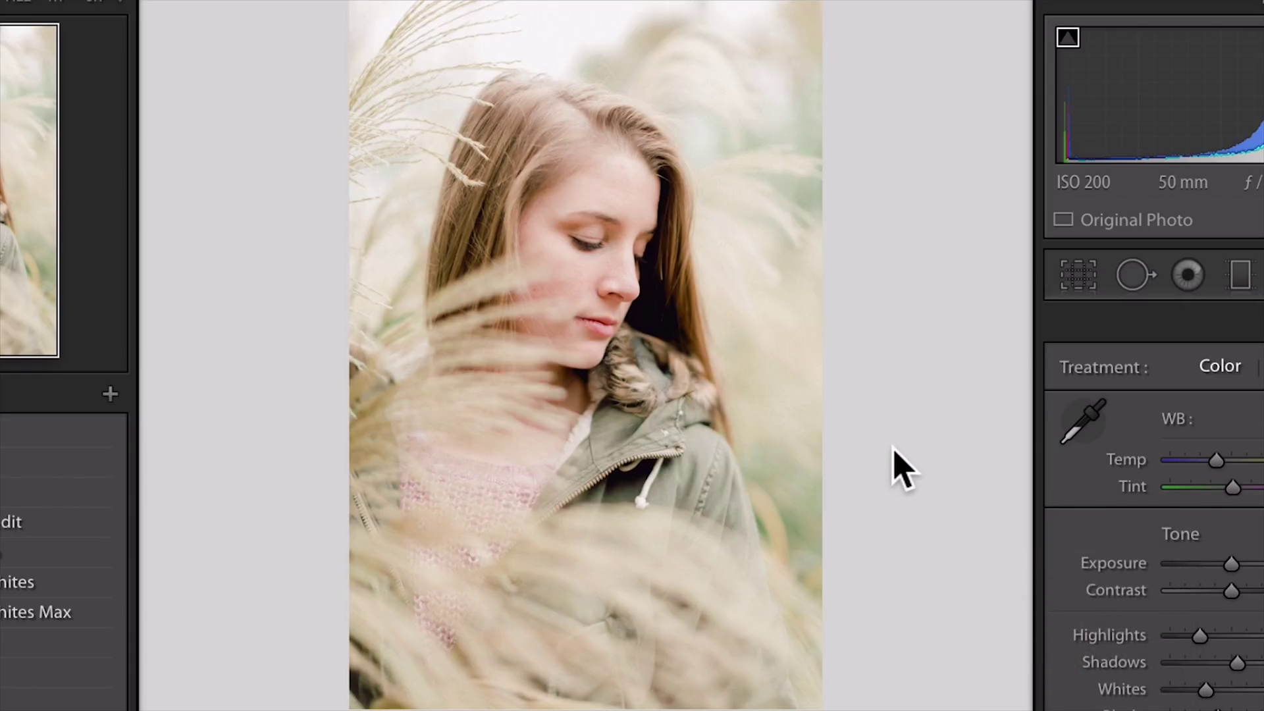
right_click(909, 413)
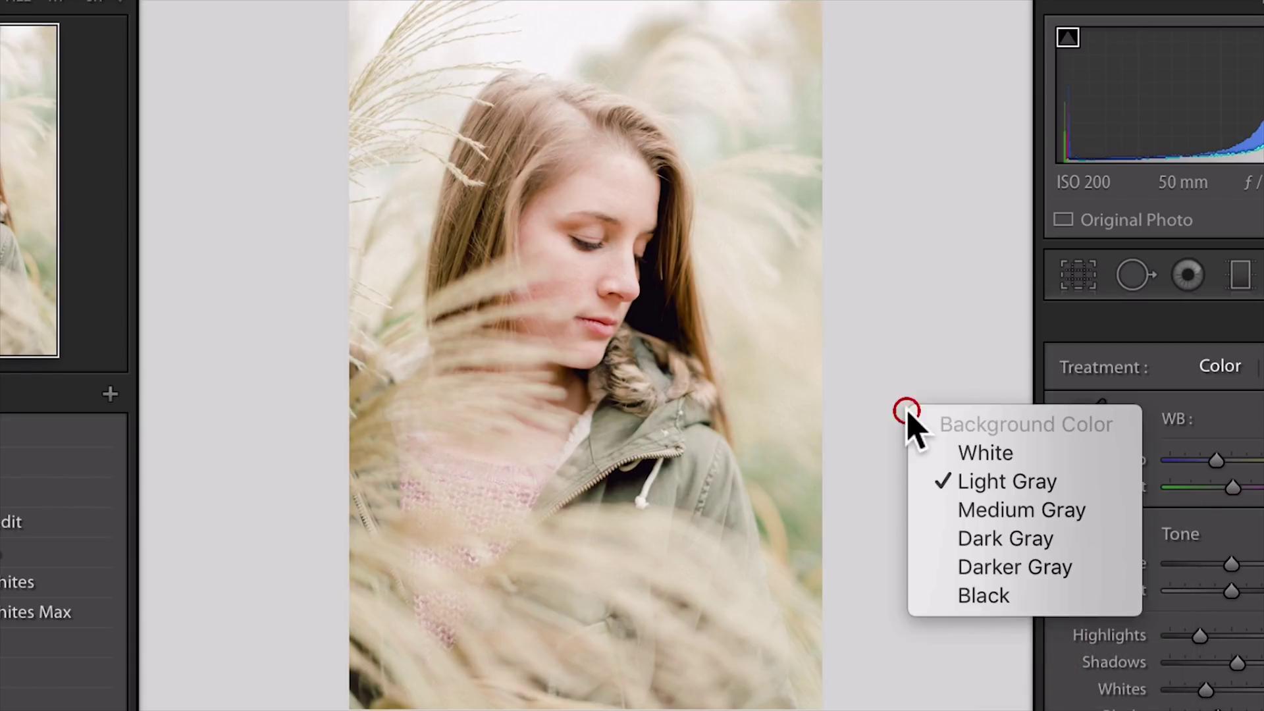
left_click(966, 457)
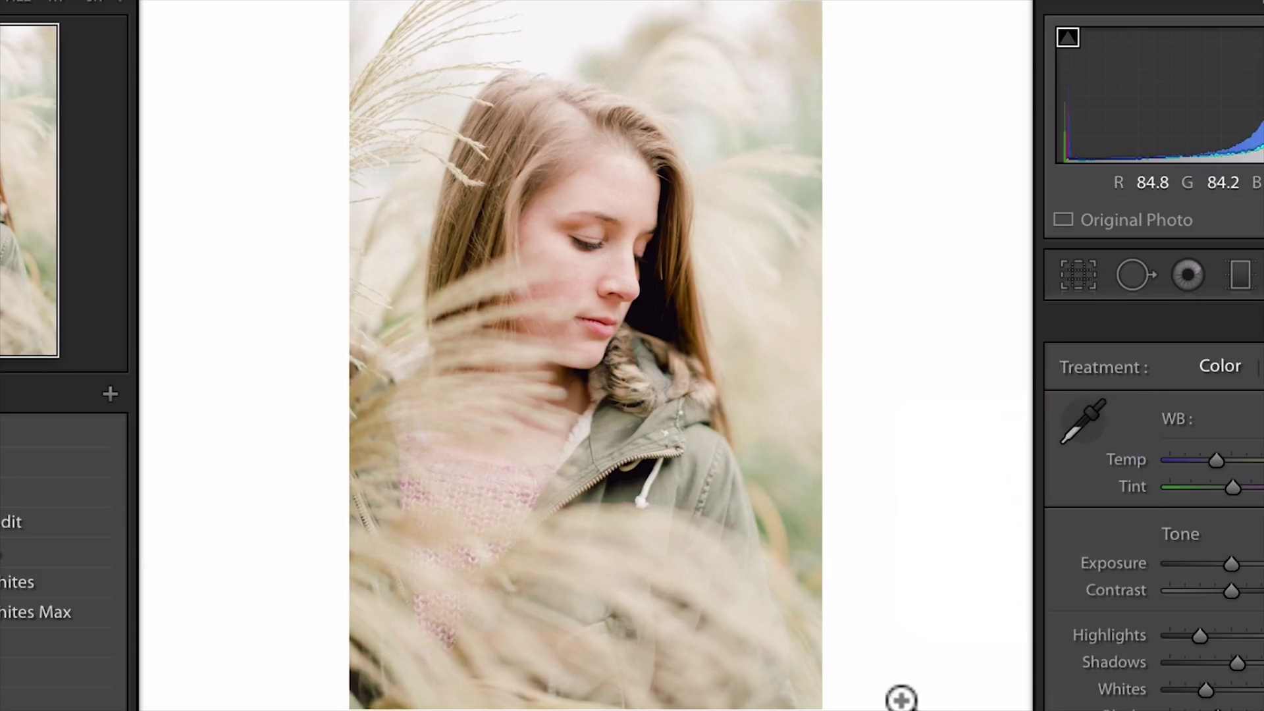
right_click(889, 578)
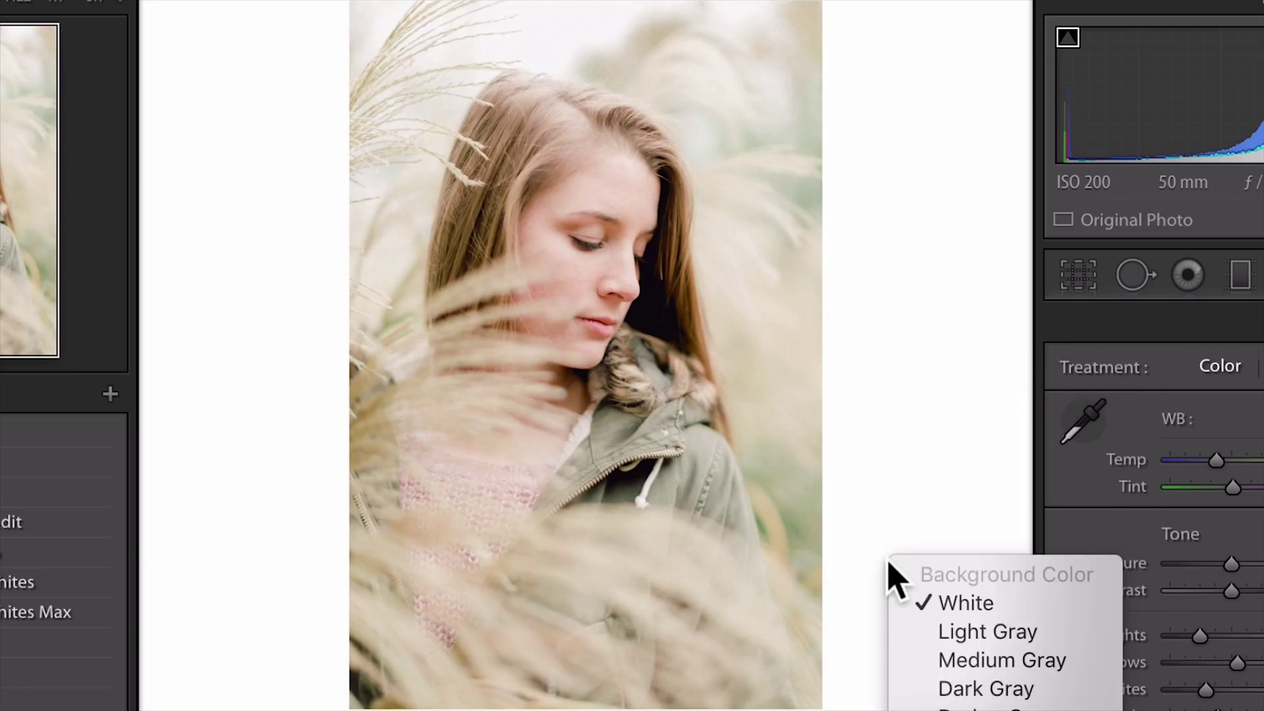
left_click(954, 633)
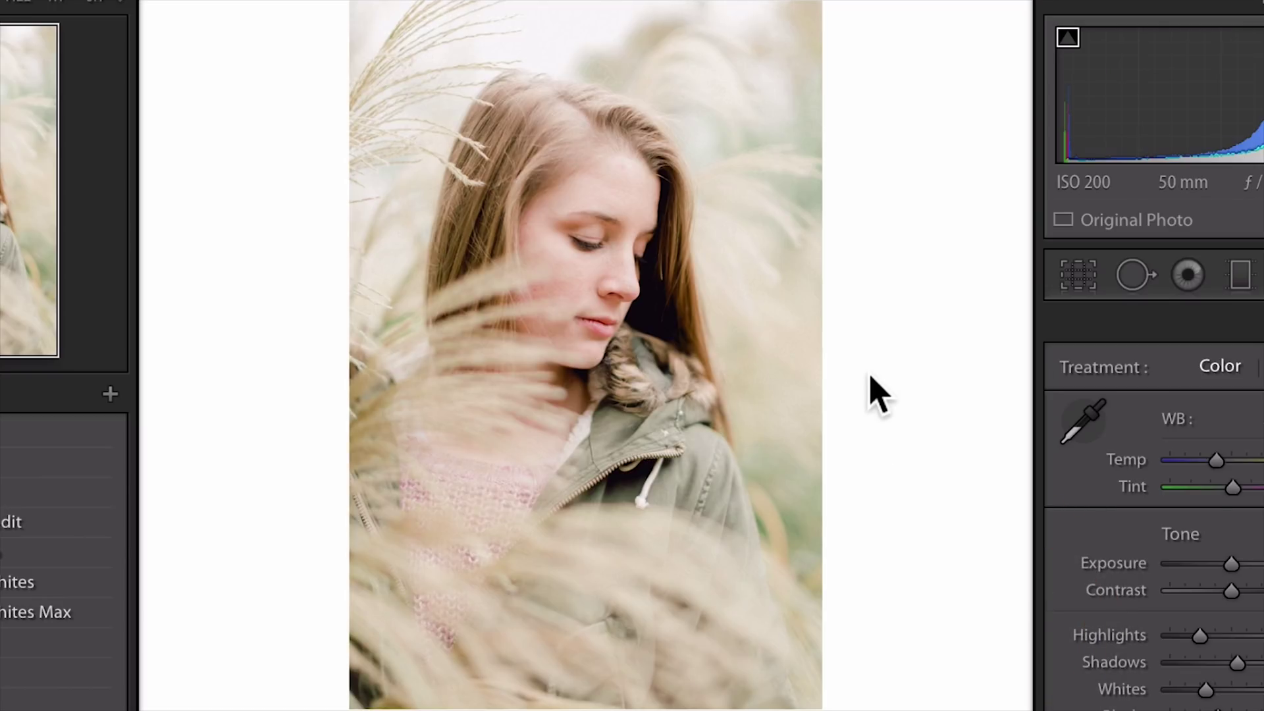
right_click(871, 378)
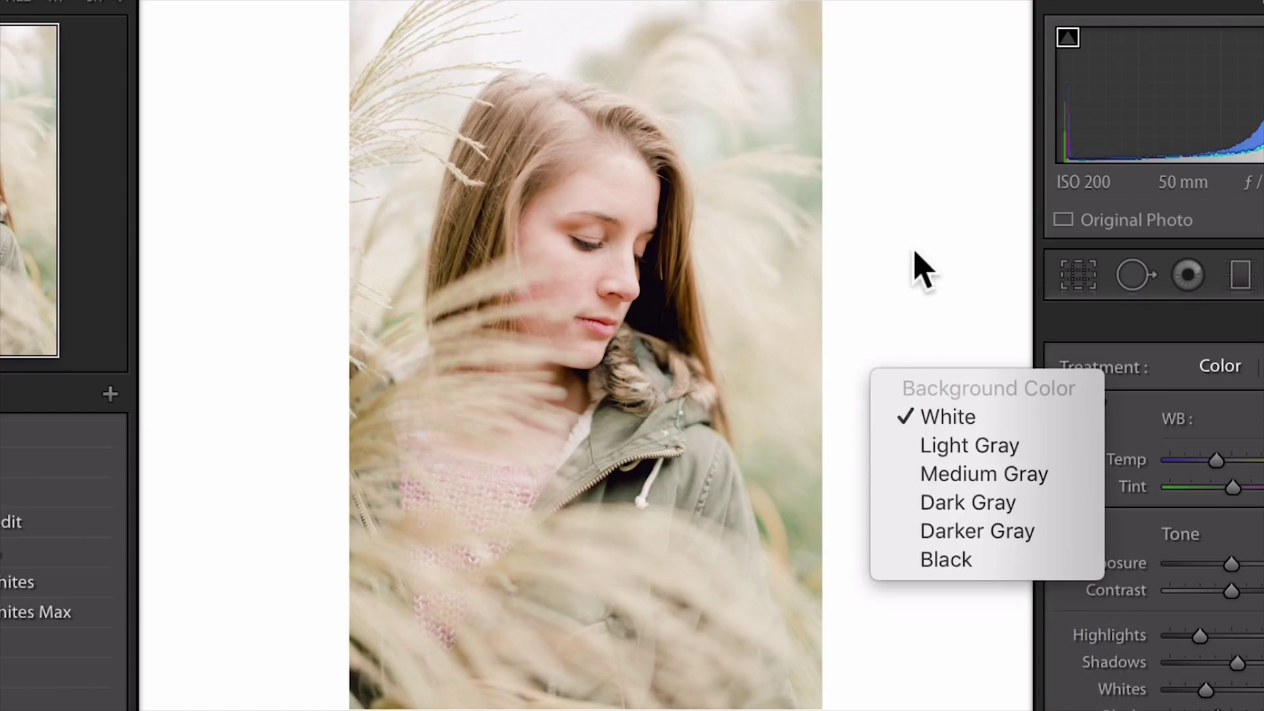
left_click(861, 254)
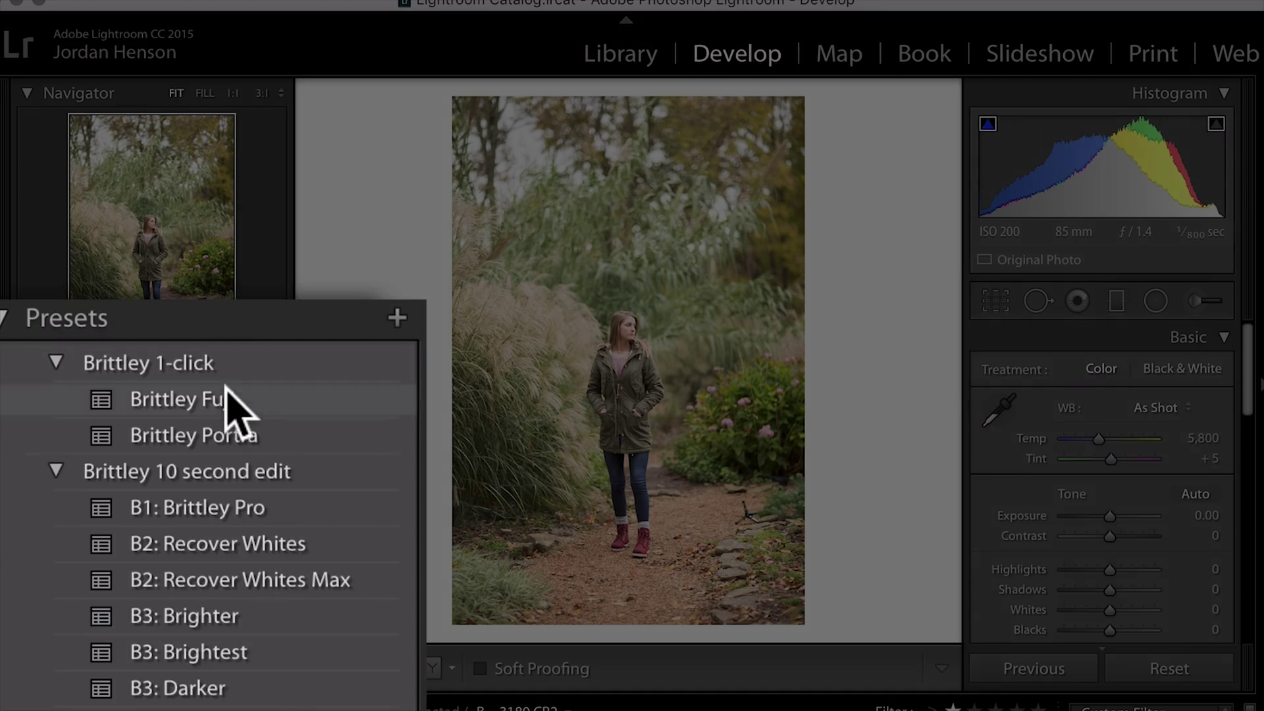
Apply Brittley Fuji and set Exposure to +0.20
left_click(140, 440)
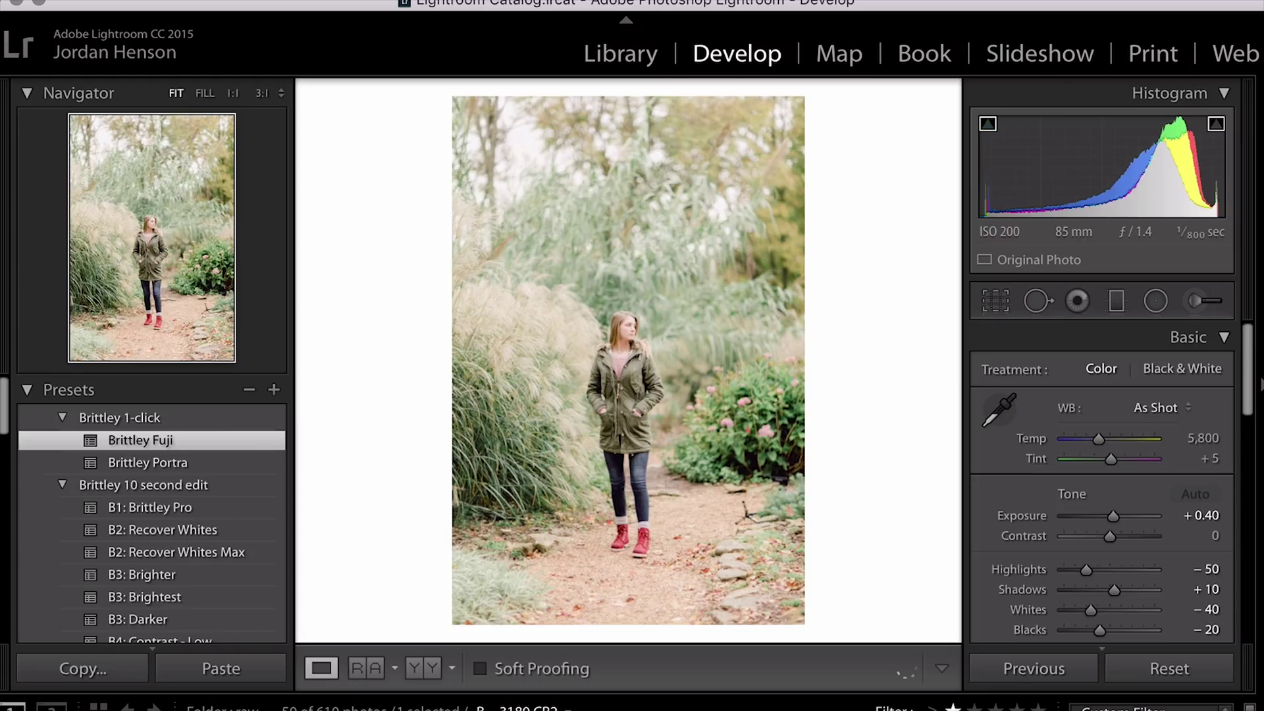
left_click(1204, 516)
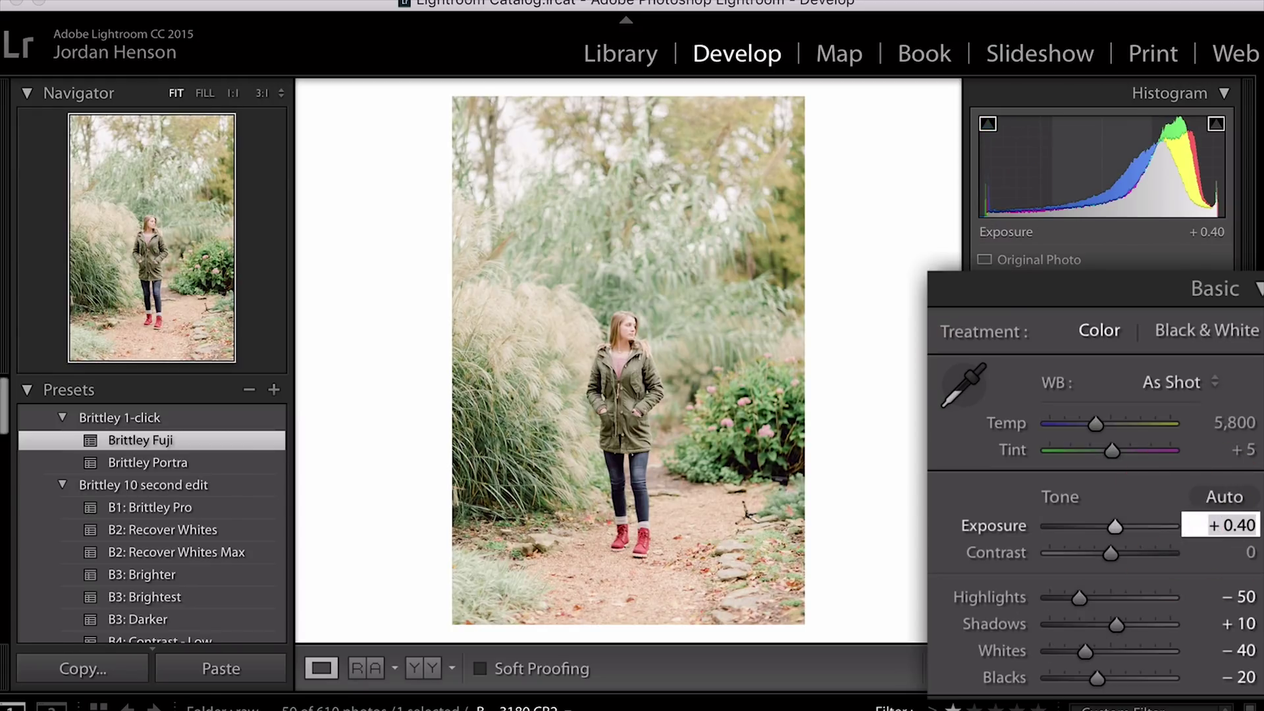
type("0.2")
key("Return")
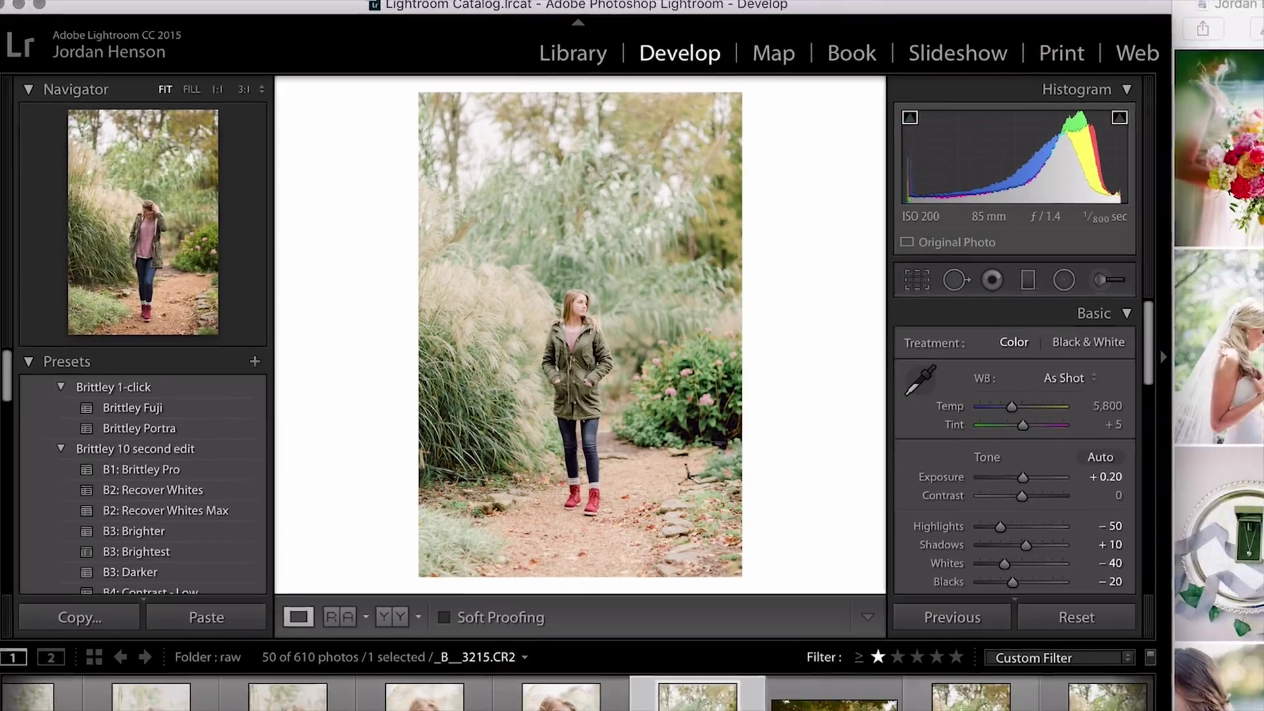
key("super+z")
On the next photo, raise Blacks to +15, tighten the crop, and set Exposure +0.50, Shadows +72
left_click(1035, 581)
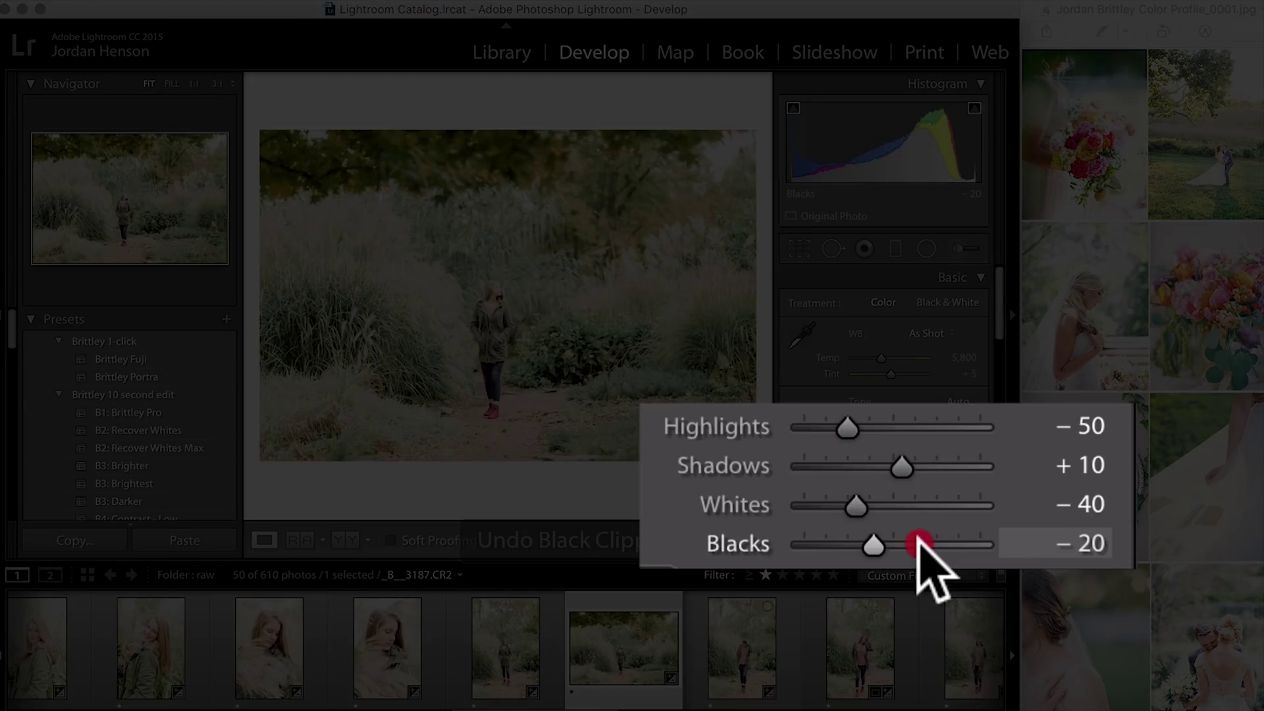
left_click_drag(920, 544, 897, 544)
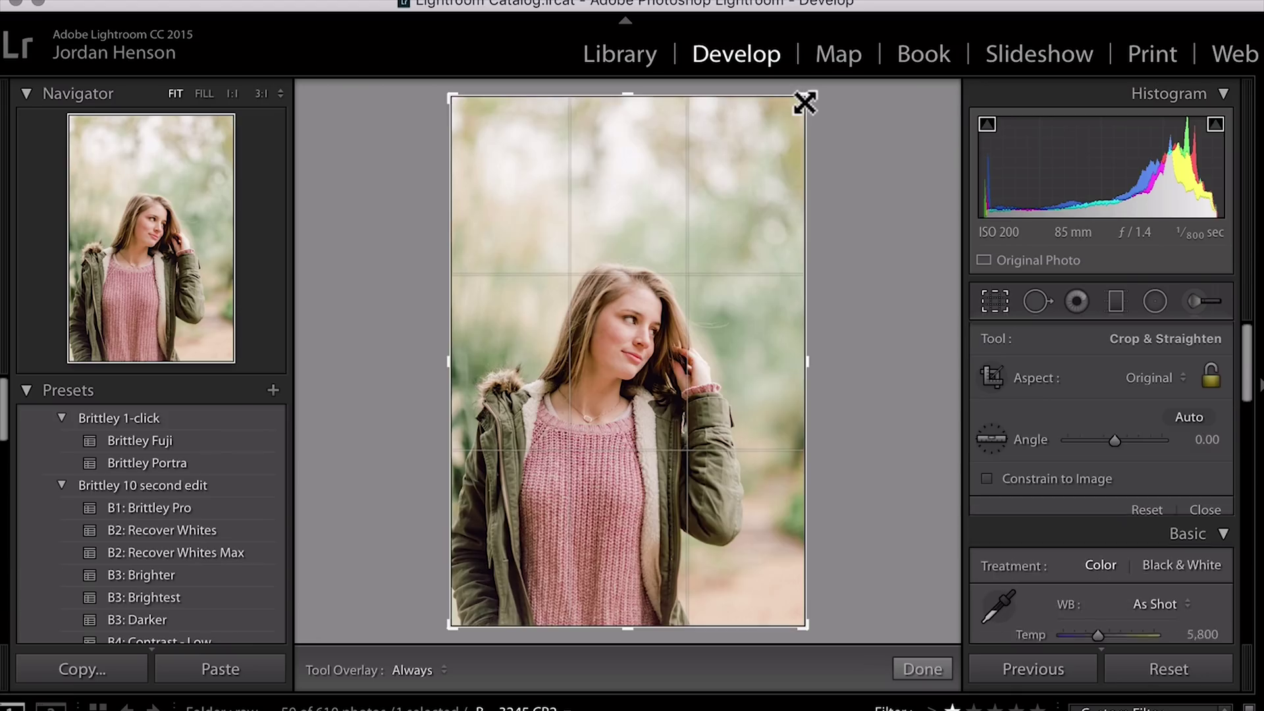
left_click_drag(804, 99, 790, 132)
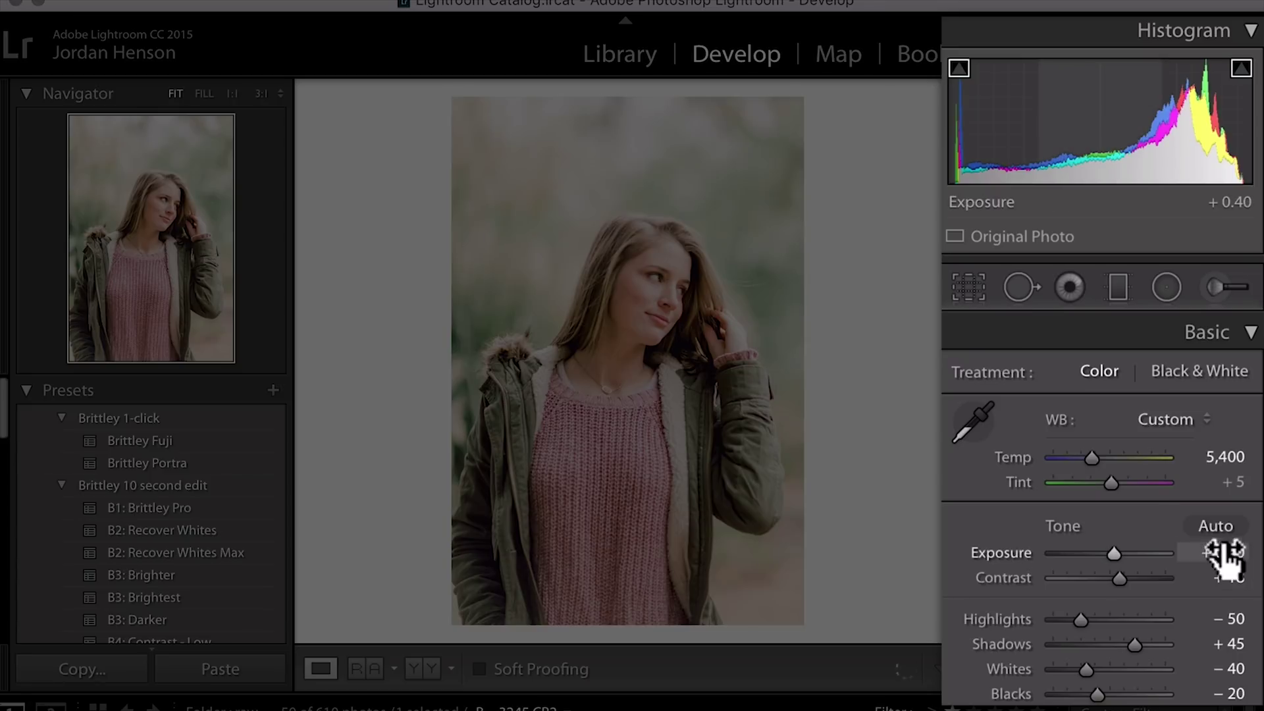
left_click_drag(1225, 553, 1230, 553)
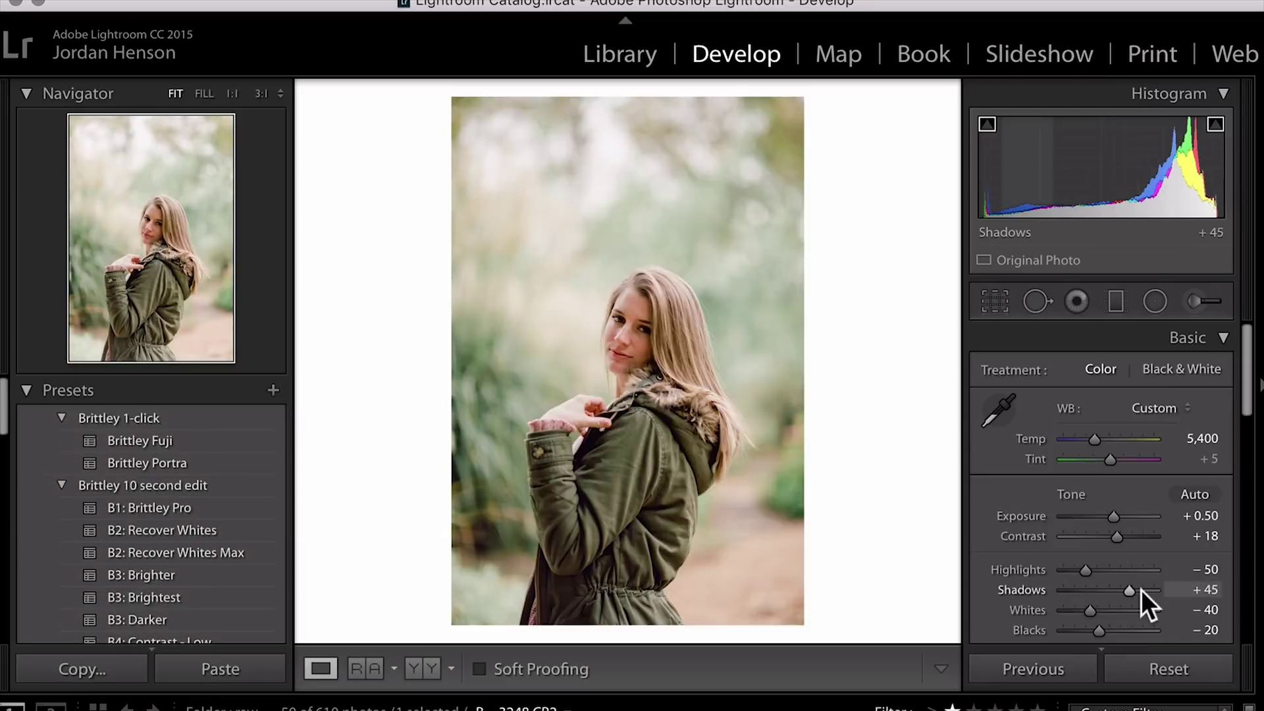
left_click_drag(1141, 590, 1151, 590)
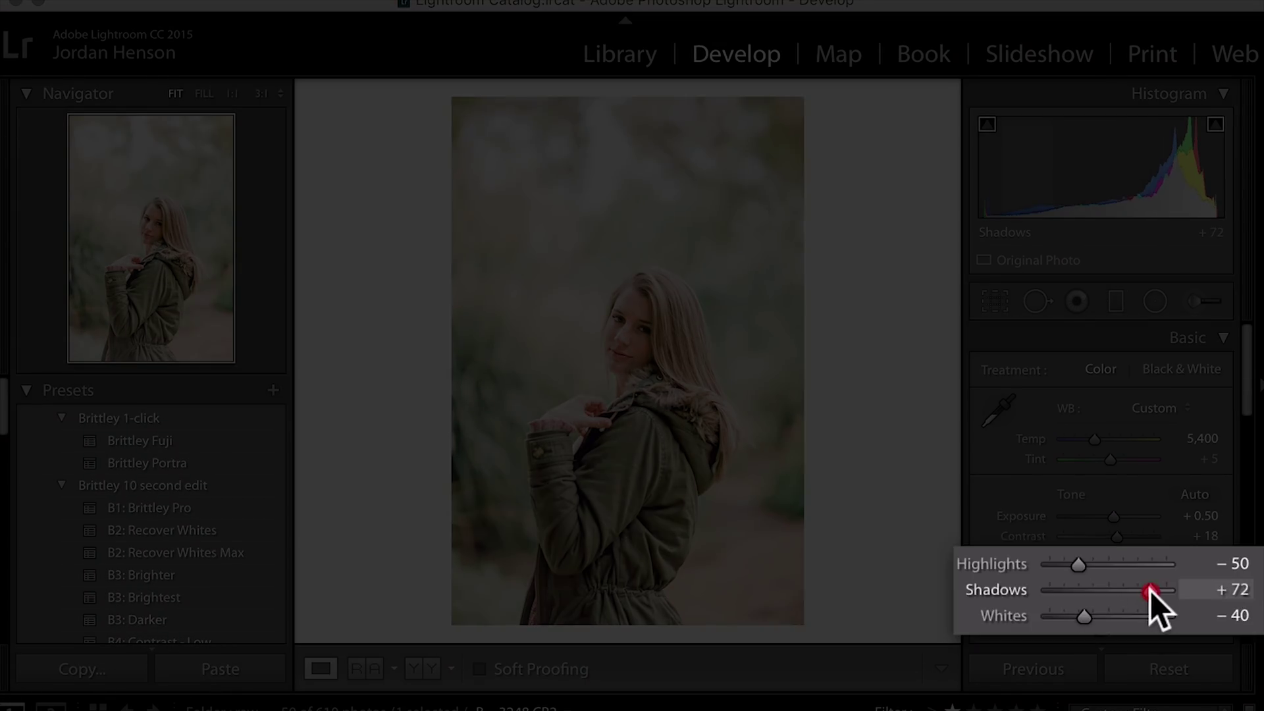
Set Temp to 5,250, lower Contrast to +16, and compare before/after
left_click(1199, 438)
type("5250")
key("Return")
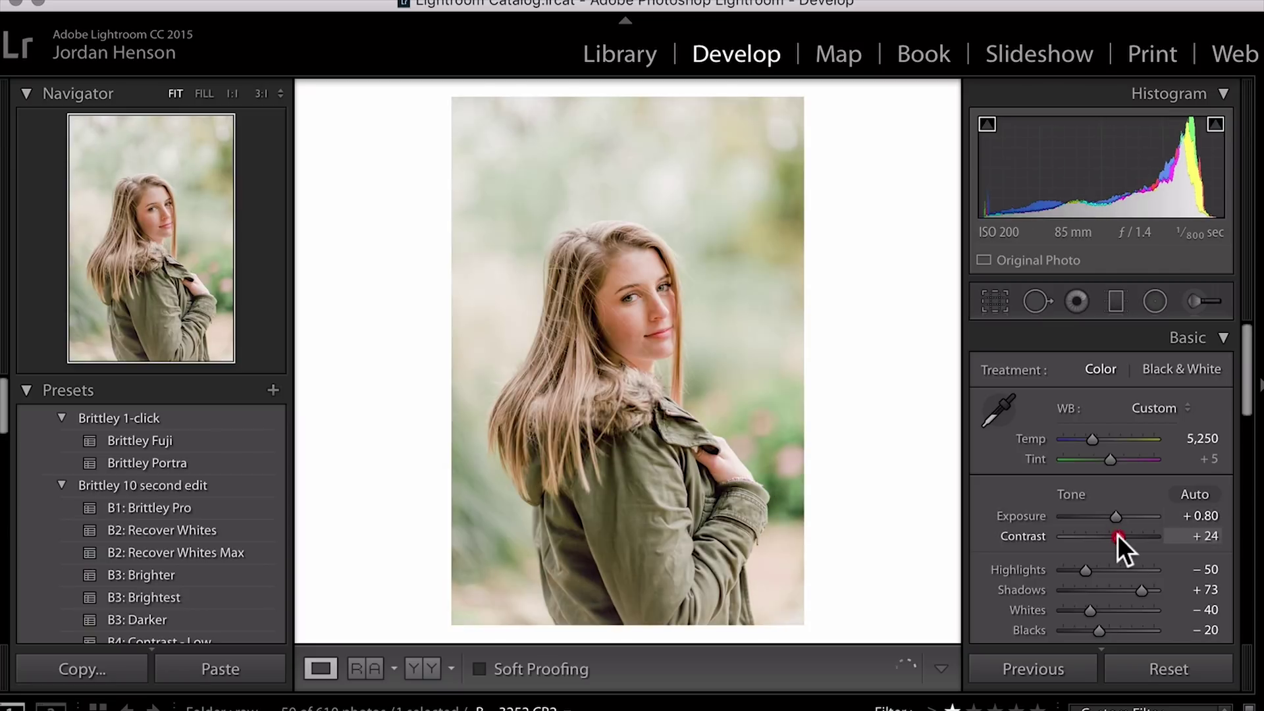
left_click_drag(1117, 535, 1116, 534)
key("backslash")
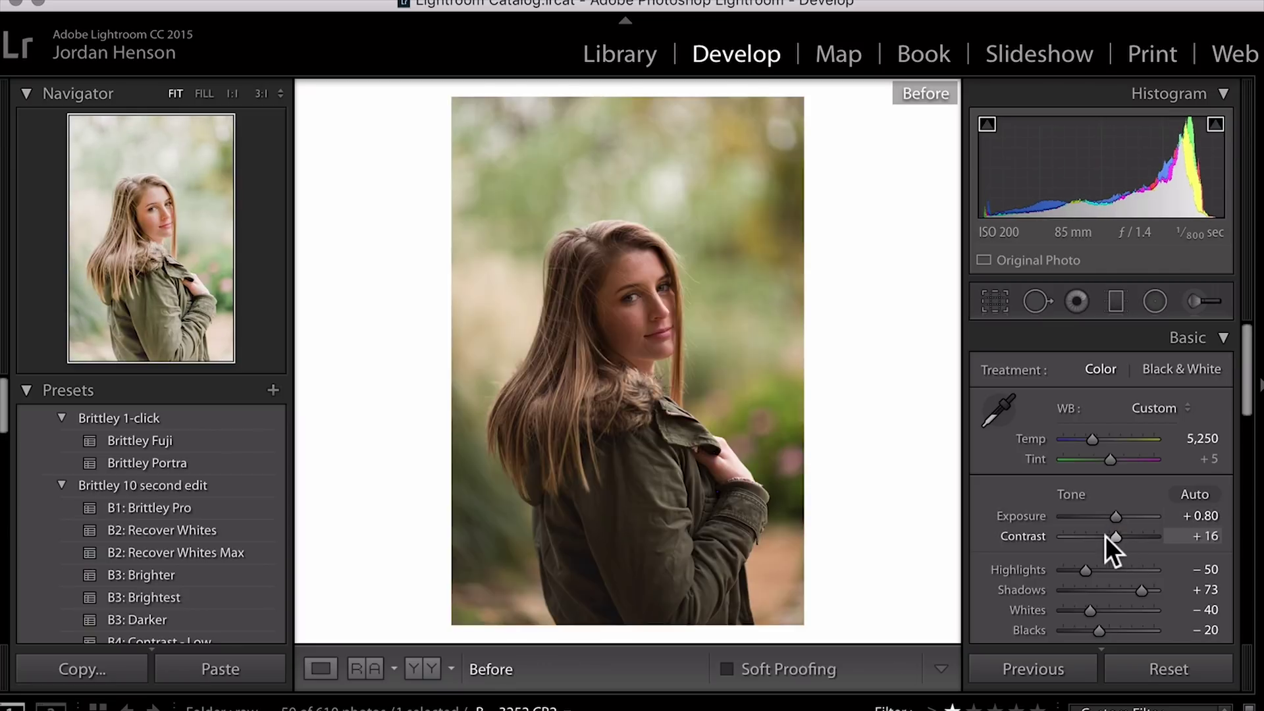
key("backslash")
key("backslash")
key("backslash")
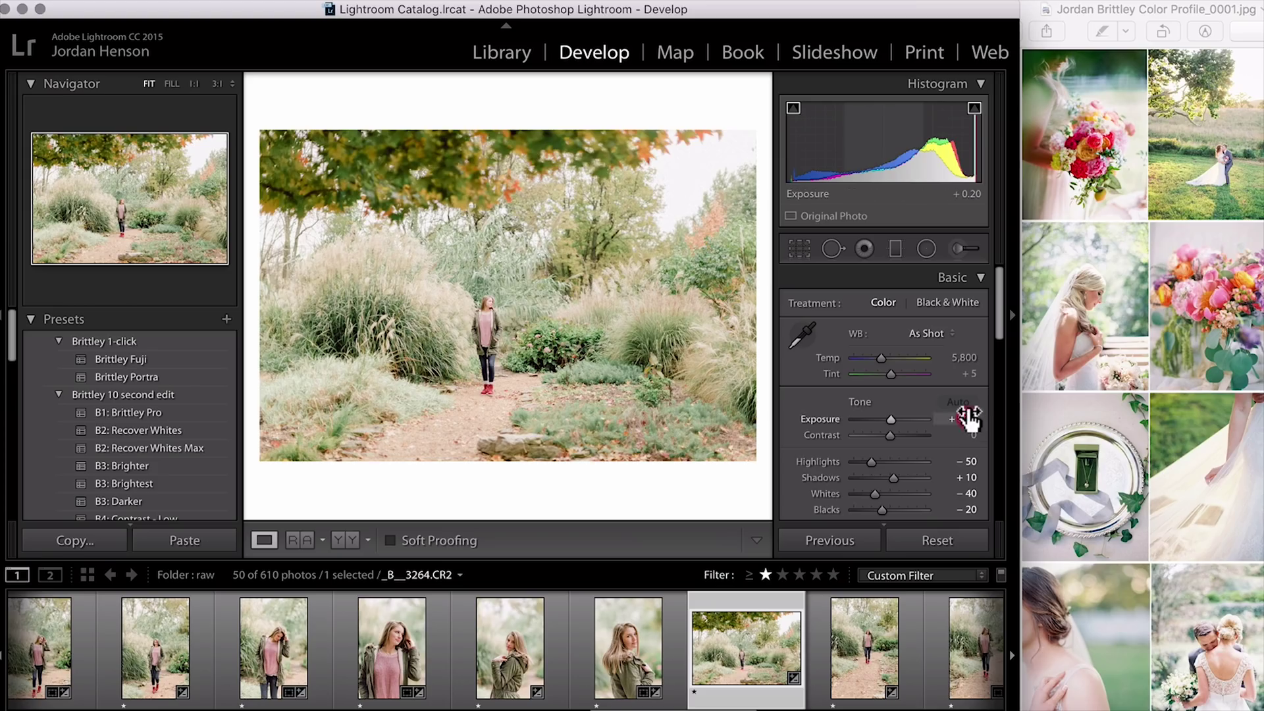
Set the landscape photo's Exposure to 0.00, then lower the next photo's Exposure a notch
left_click(968, 418)
type("0")
key("Return")
key("Right")
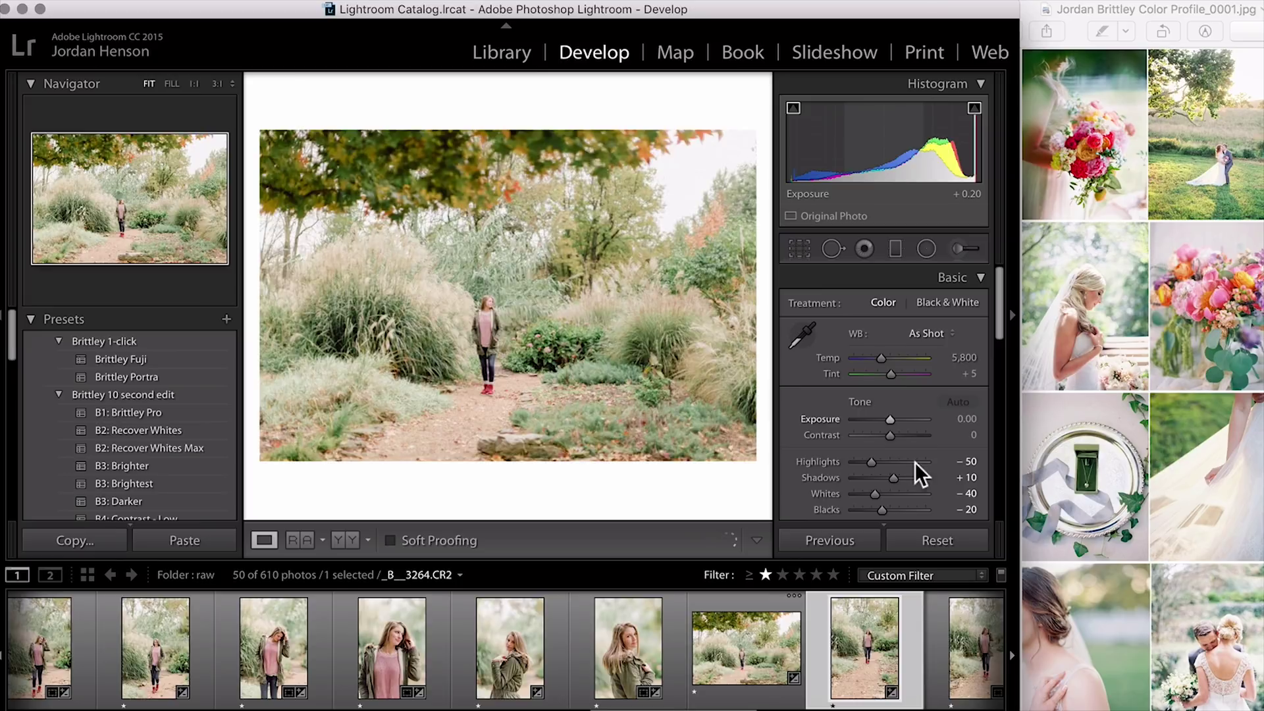
key("Right")
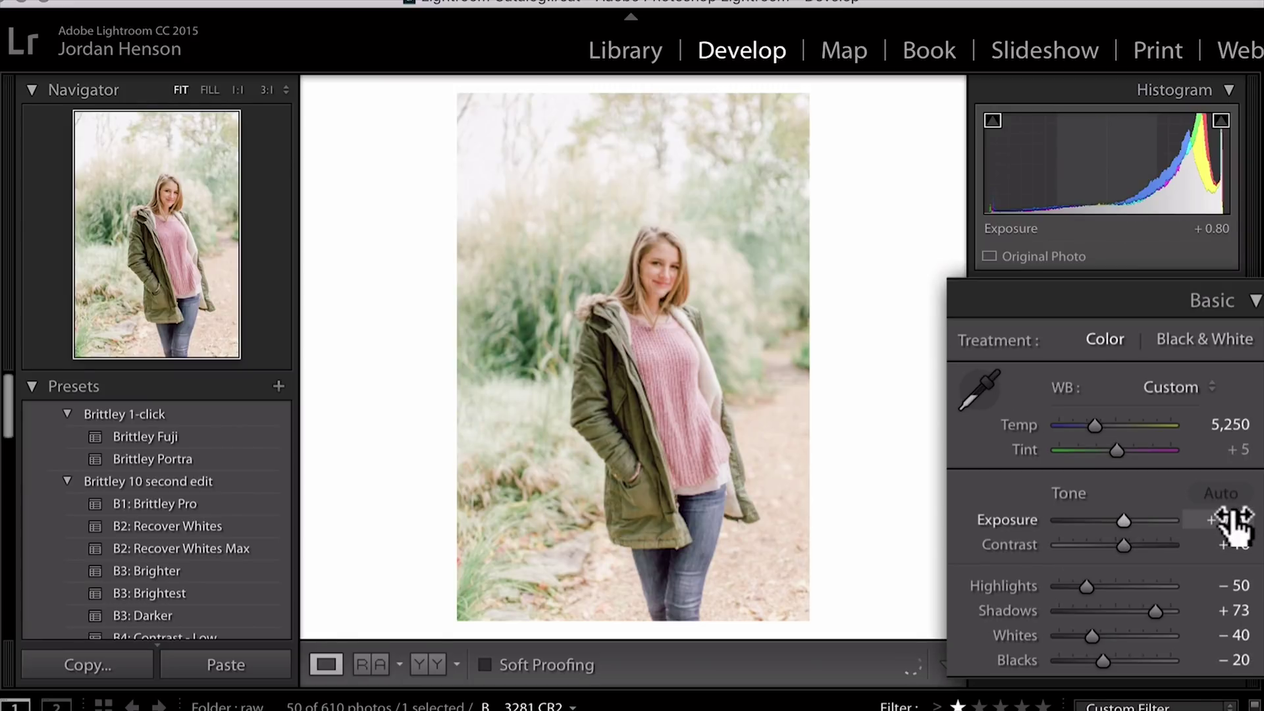
left_click(1234, 520)
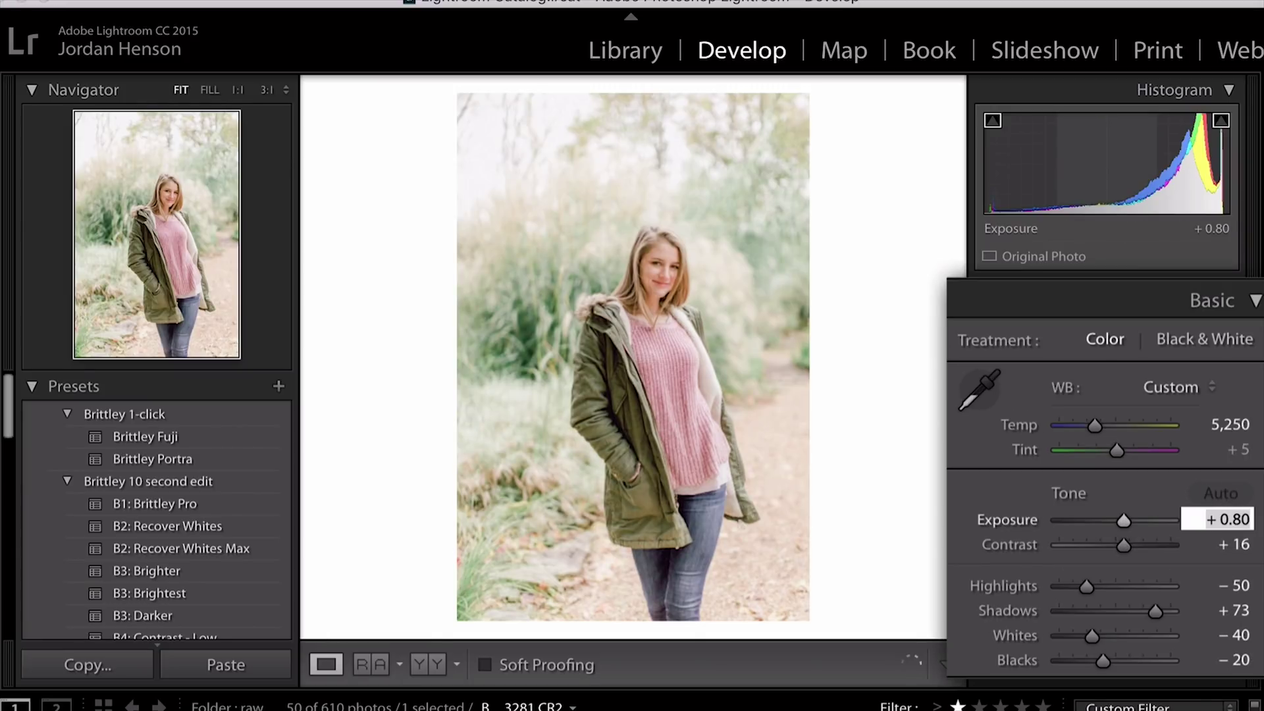
key("Down")
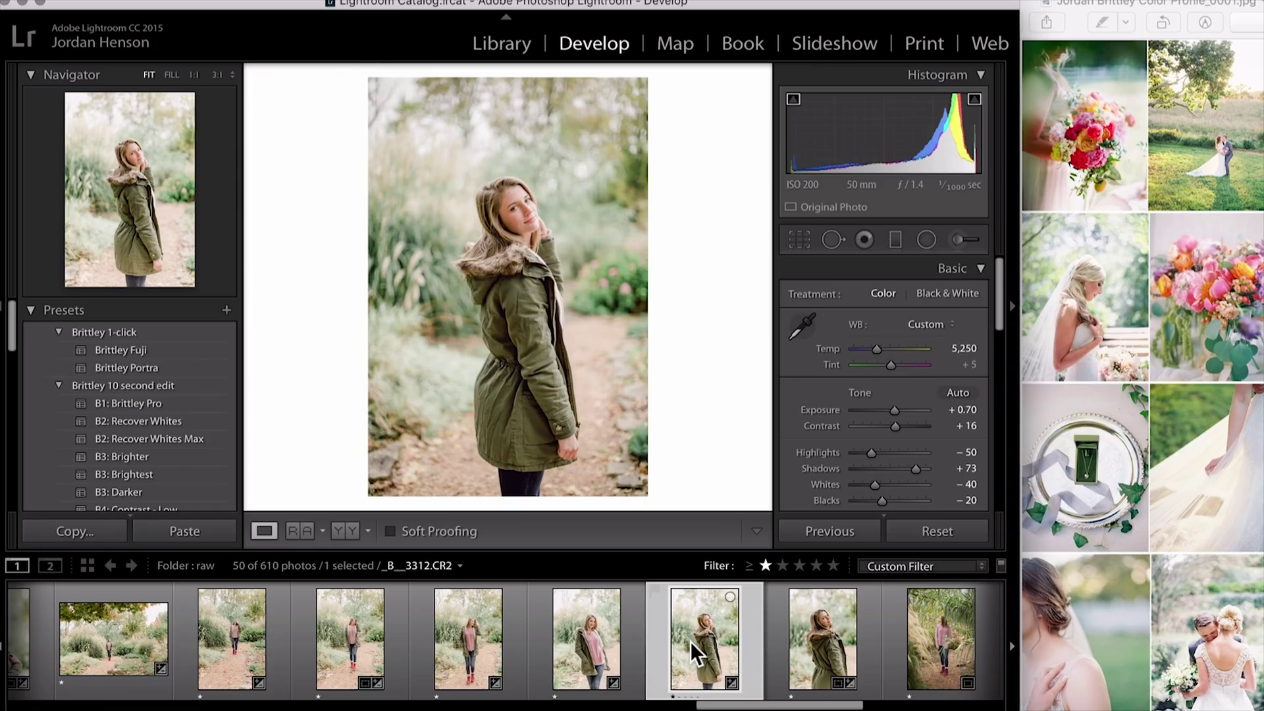
key("Right")
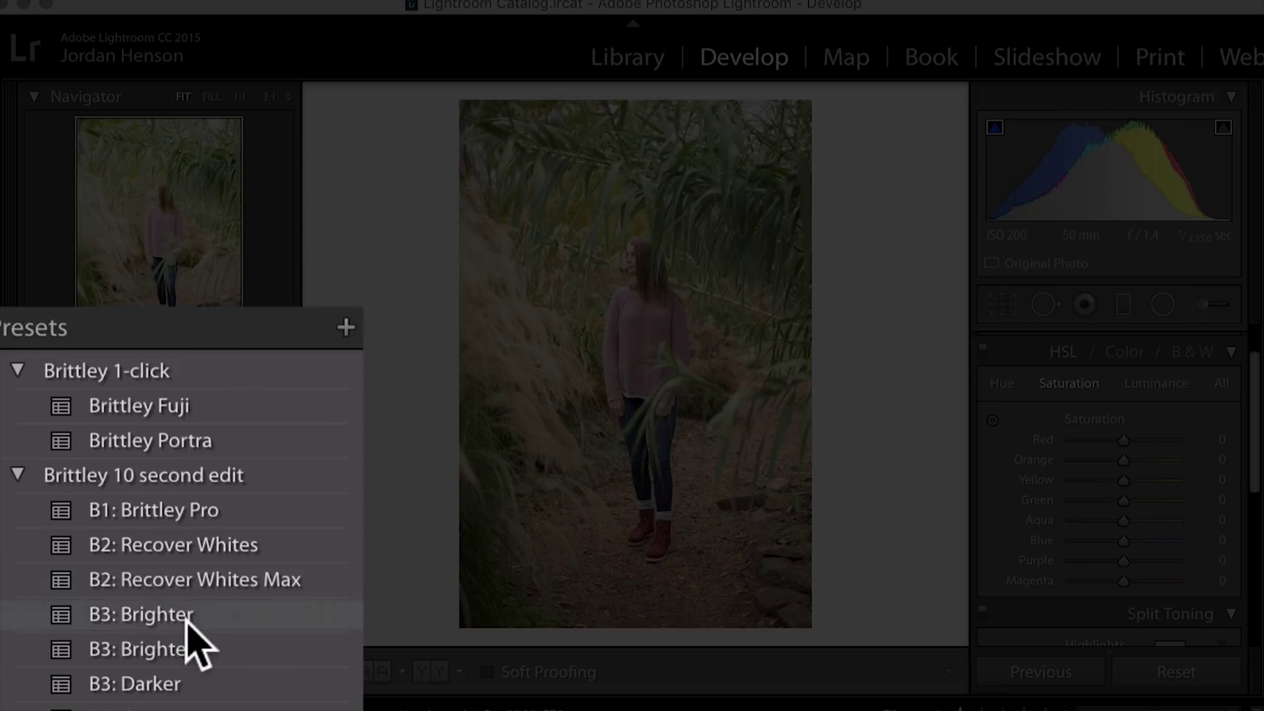
Apply FREE PRESET: Brittley Basic and test Red hue shifts while inspecting boots and sweater at 1:1
scroll(191, 632, "down", 10)
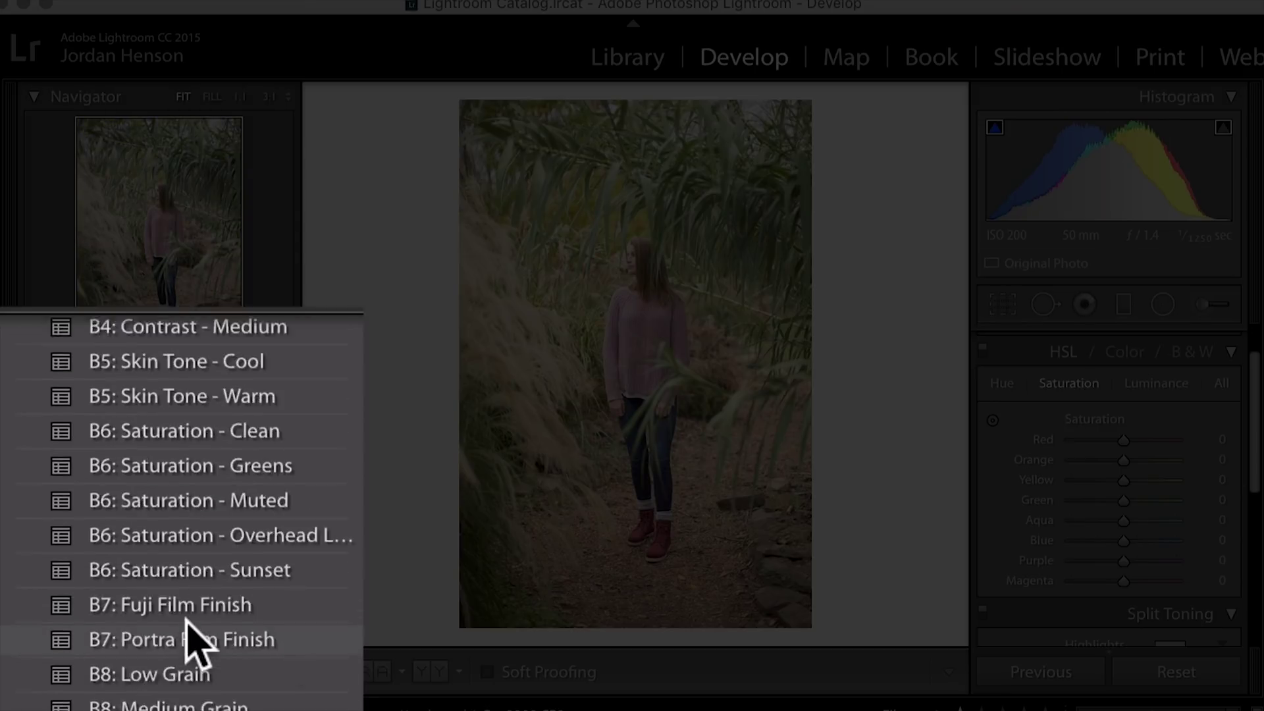
left_click(188, 619)
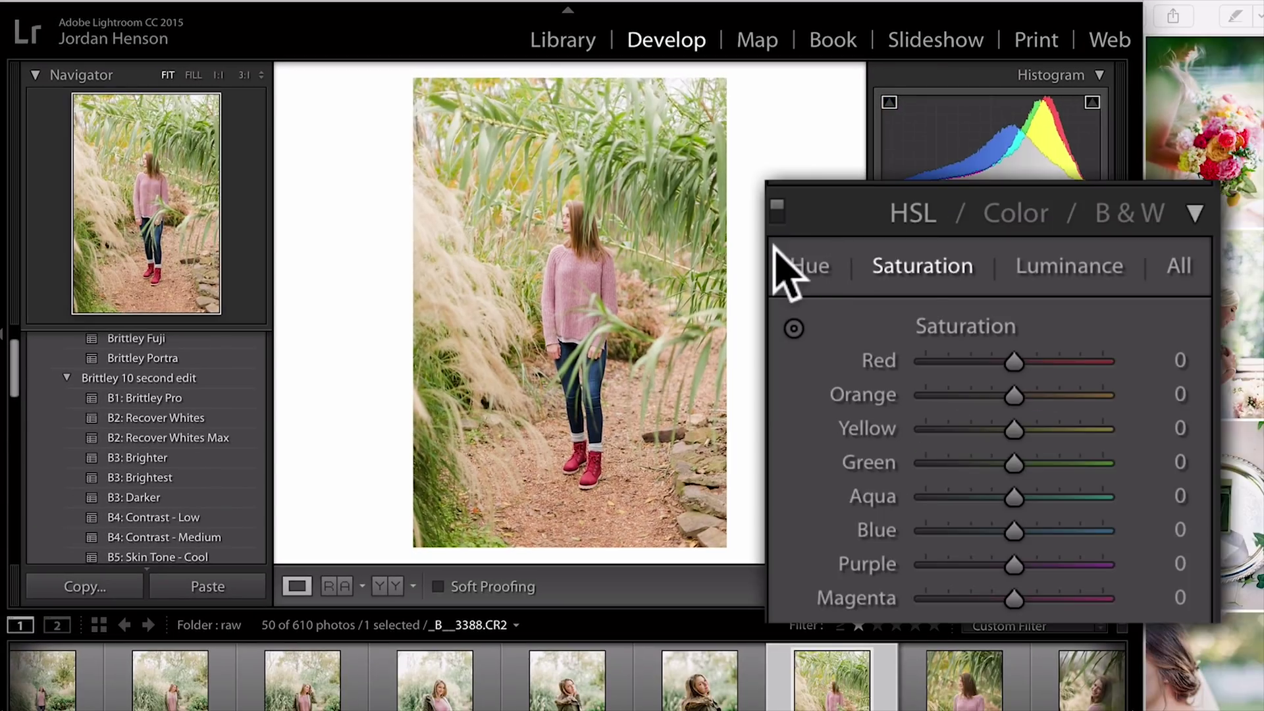
left_click(810, 266)
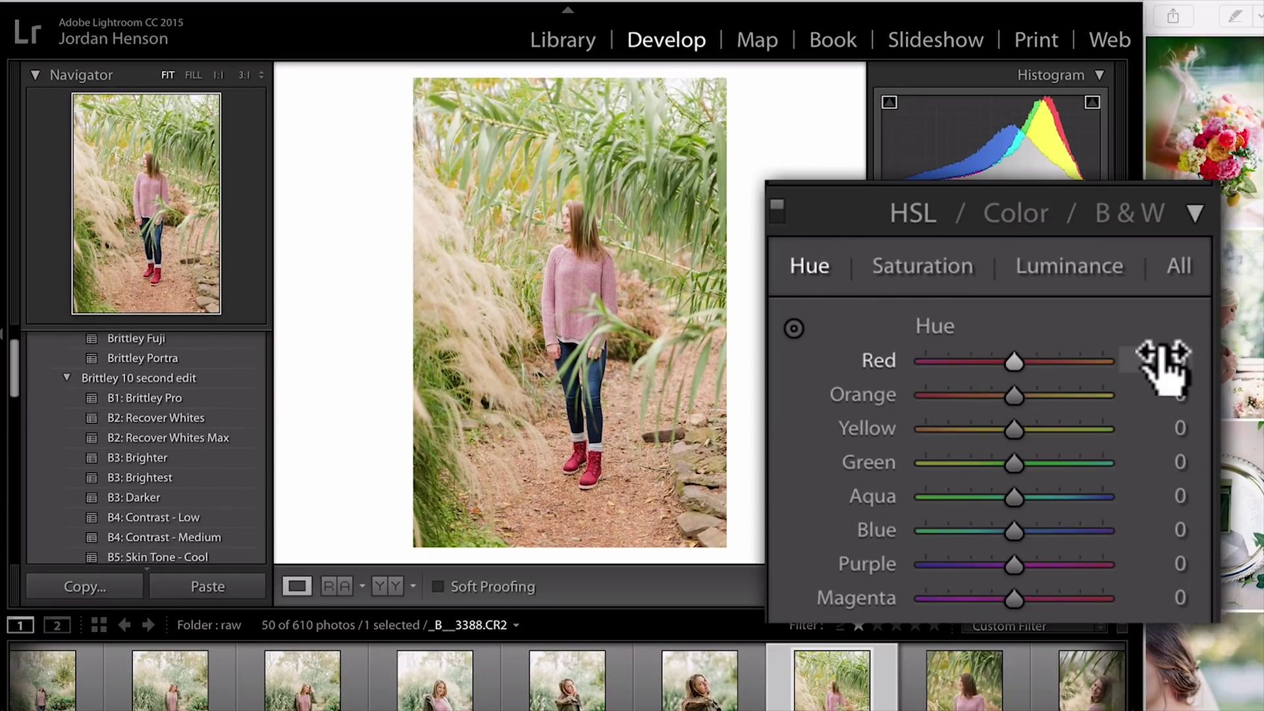
mouse_move(1083, 361)
left_mouse_down()
mouse_move(931, 361)
mouse_move(1155, 353)
mouse_move(1043, 371)
mouse_move(1098, 362)
left_mouse_up()
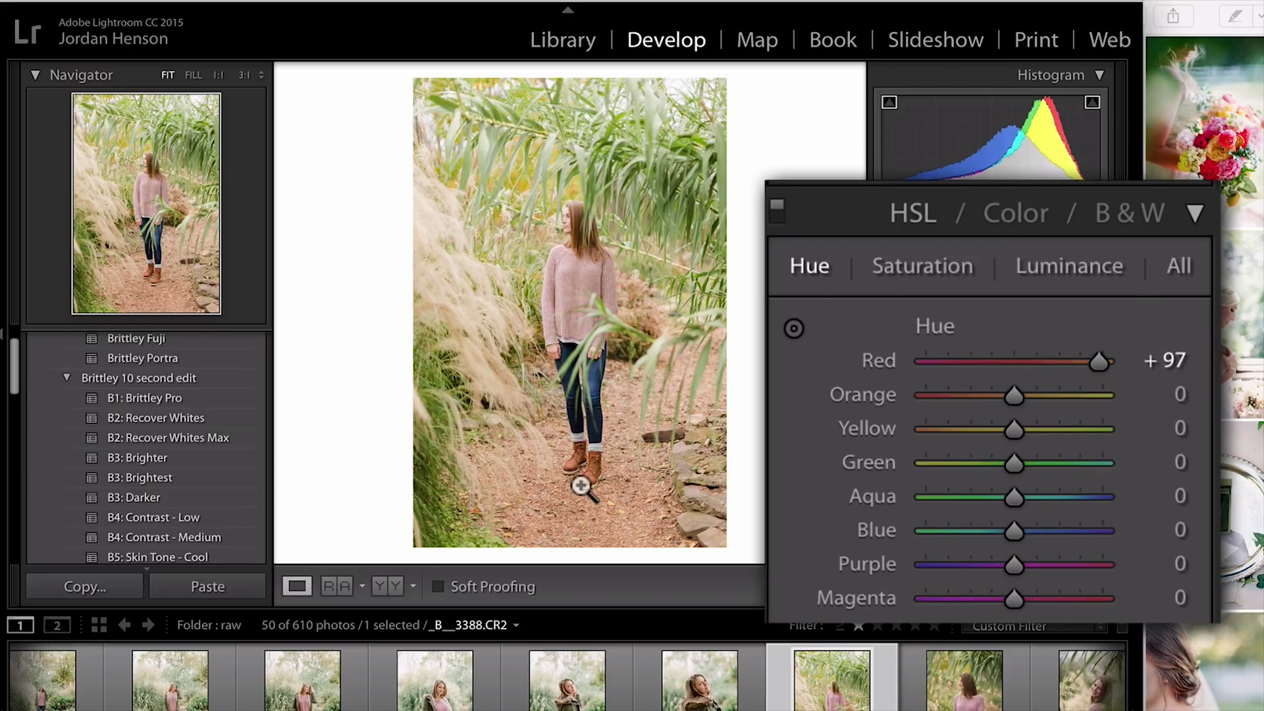
left_click(593, 484)
left_click(598, 480)
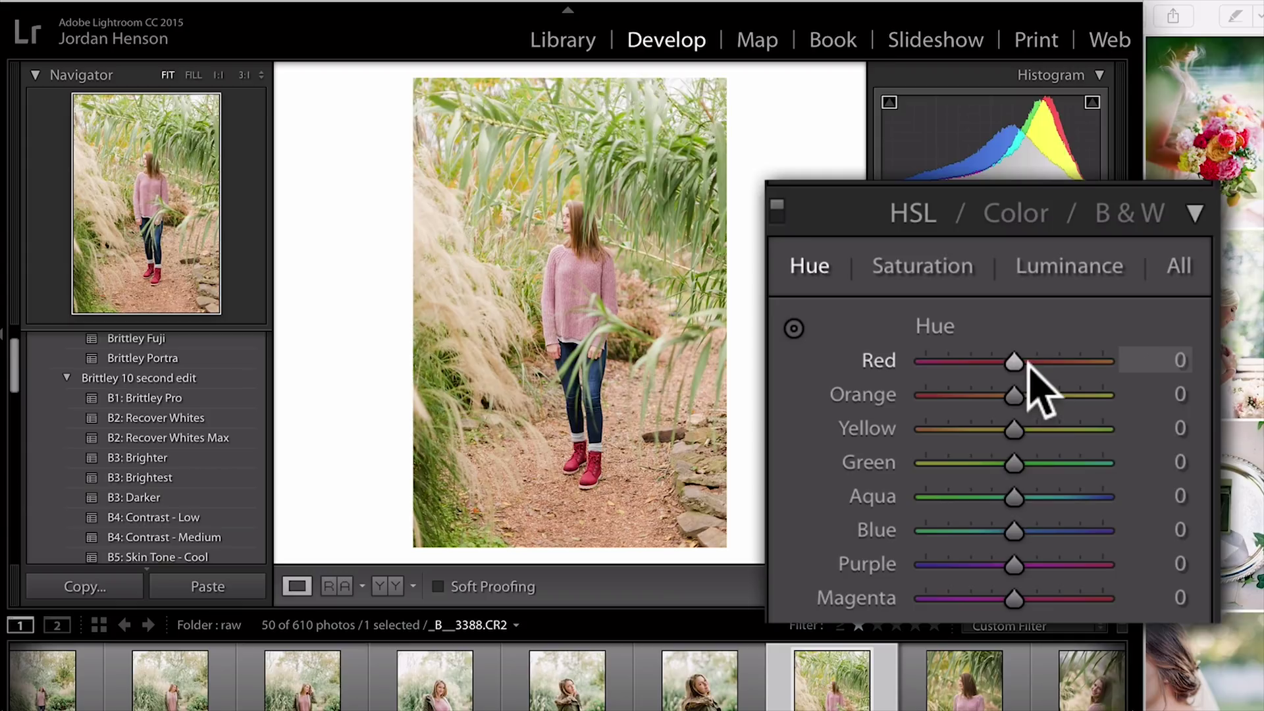
left_click_drag(1035, 368, 1065, 365)
left_click_drag(976, 359, 1027, 359)
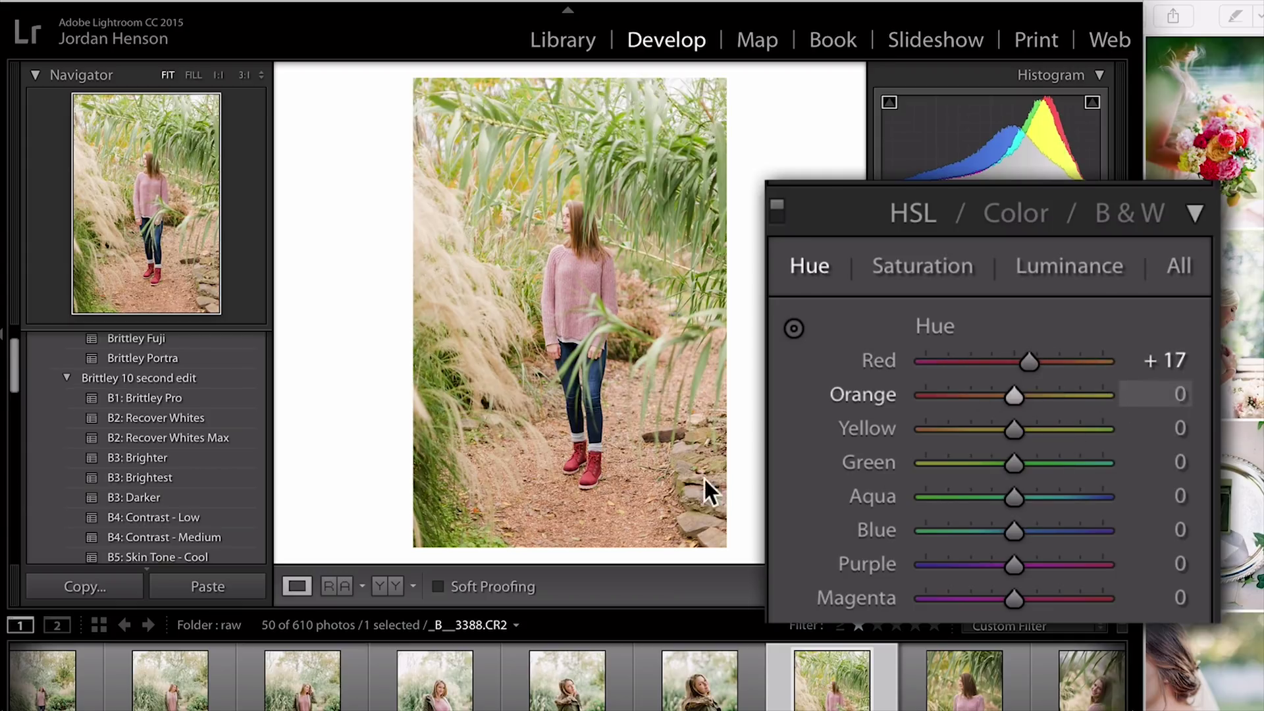
left_click(595, 471)
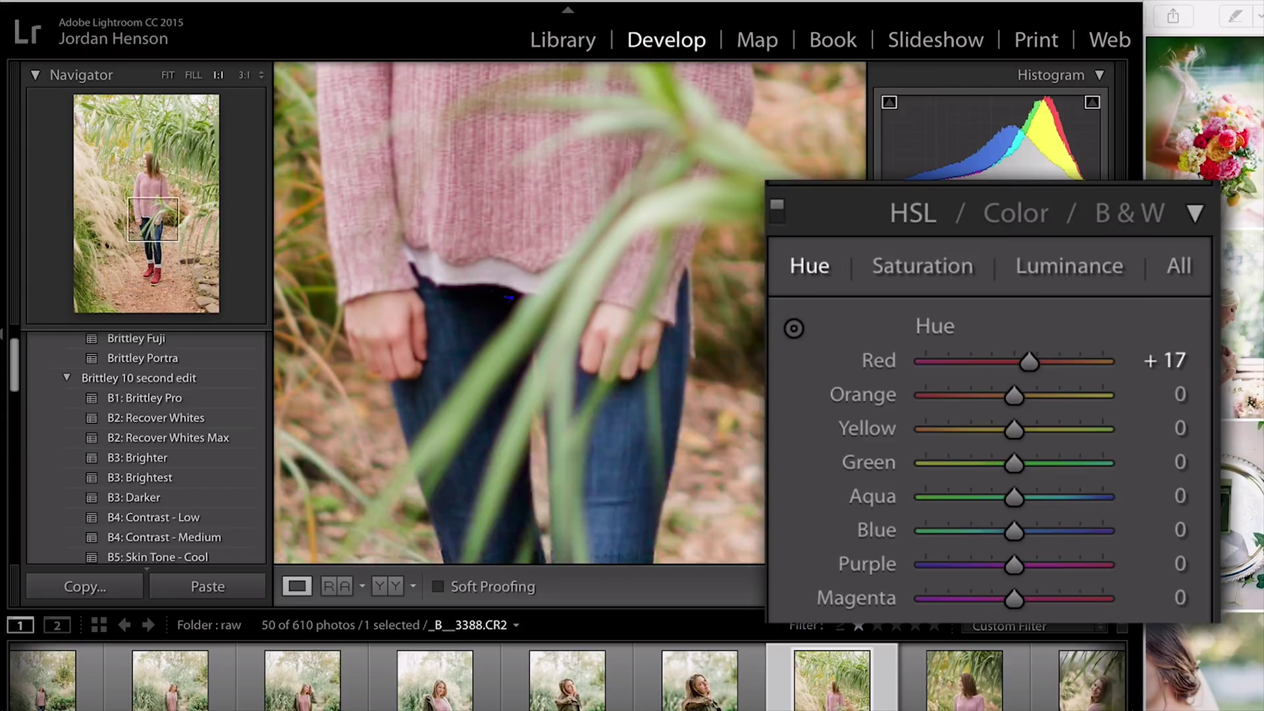
left_click_drag(609, 392, 613, 565)
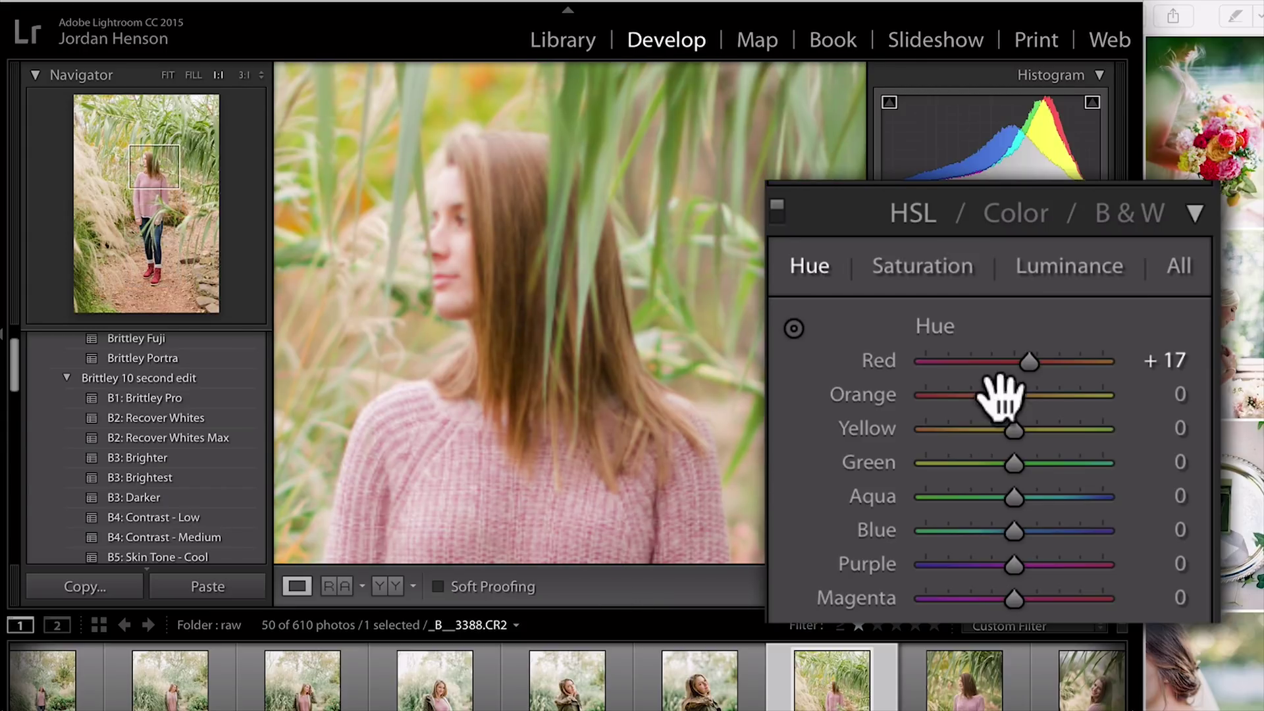
left_click_drag(1004, 379, 1062, 366)
key("z")
Set Red hue to +5, reset Orange and Yellow hue to 0, and set Green hue to +10
left_click(1171, 361)
type("0")
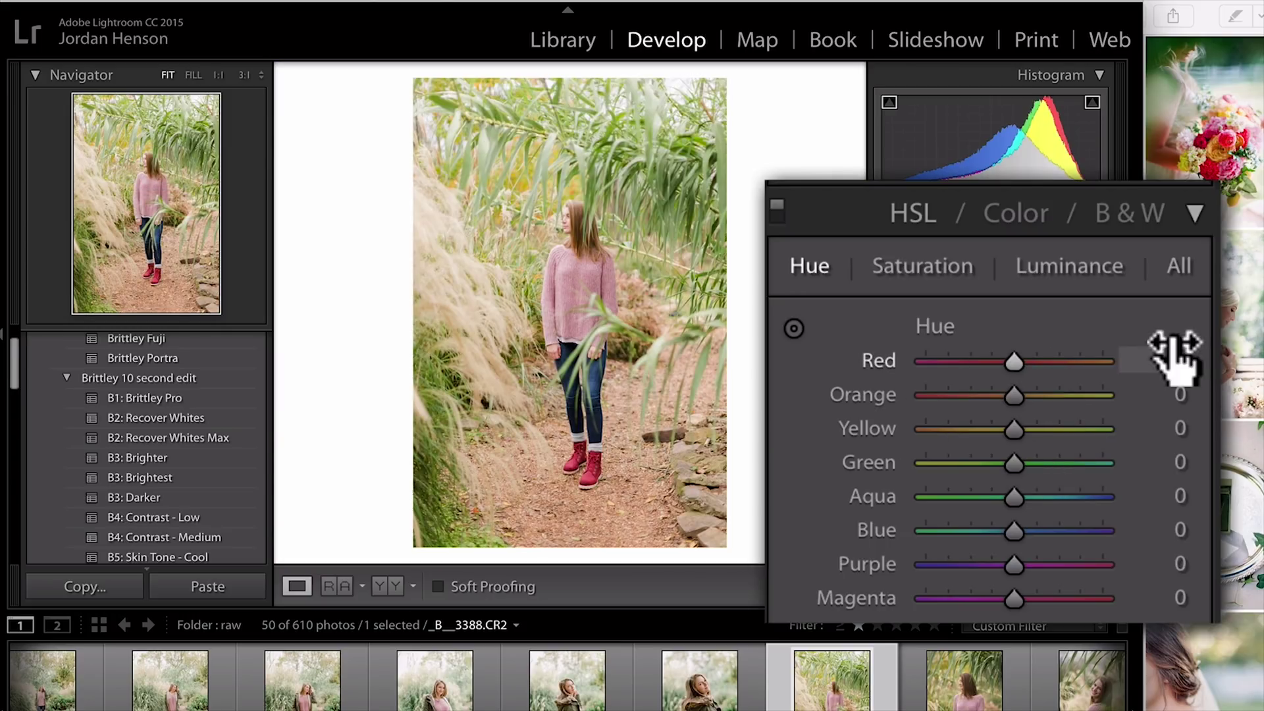
key("Tab")
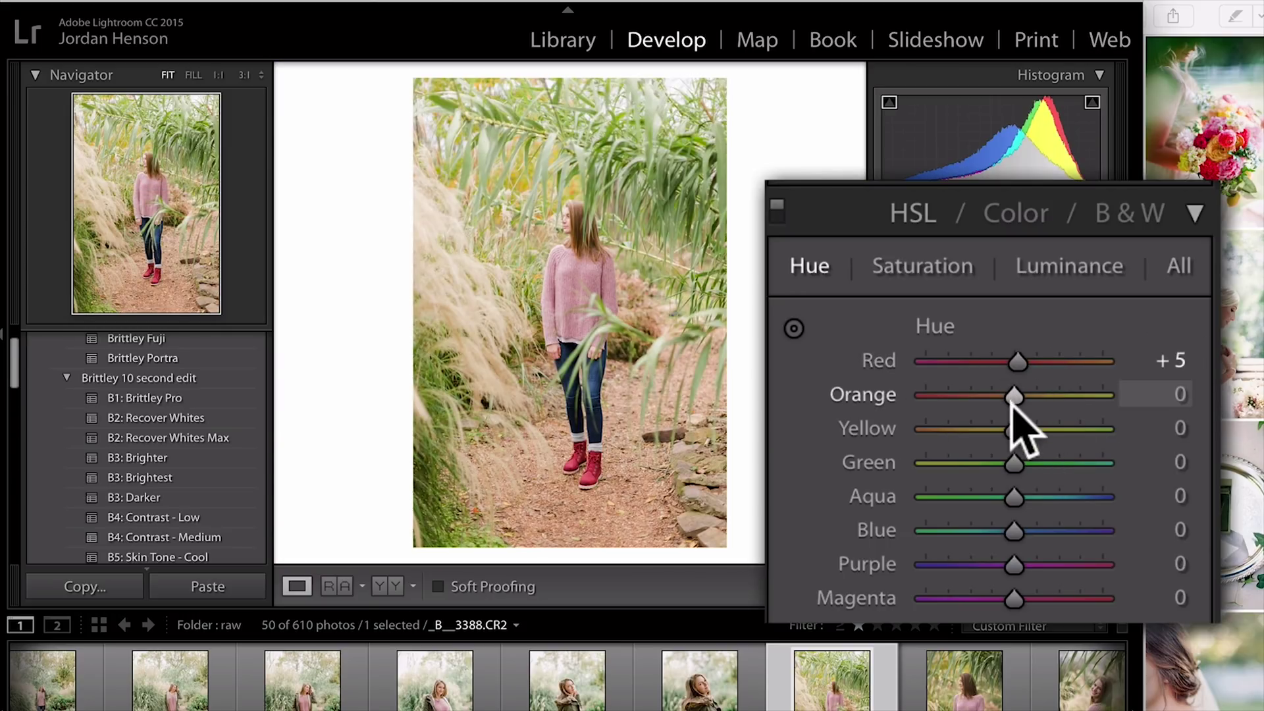
left_click_drag(1011, 395, 1082, 430)
double_click(960, 397)
double_click(1081, 431)
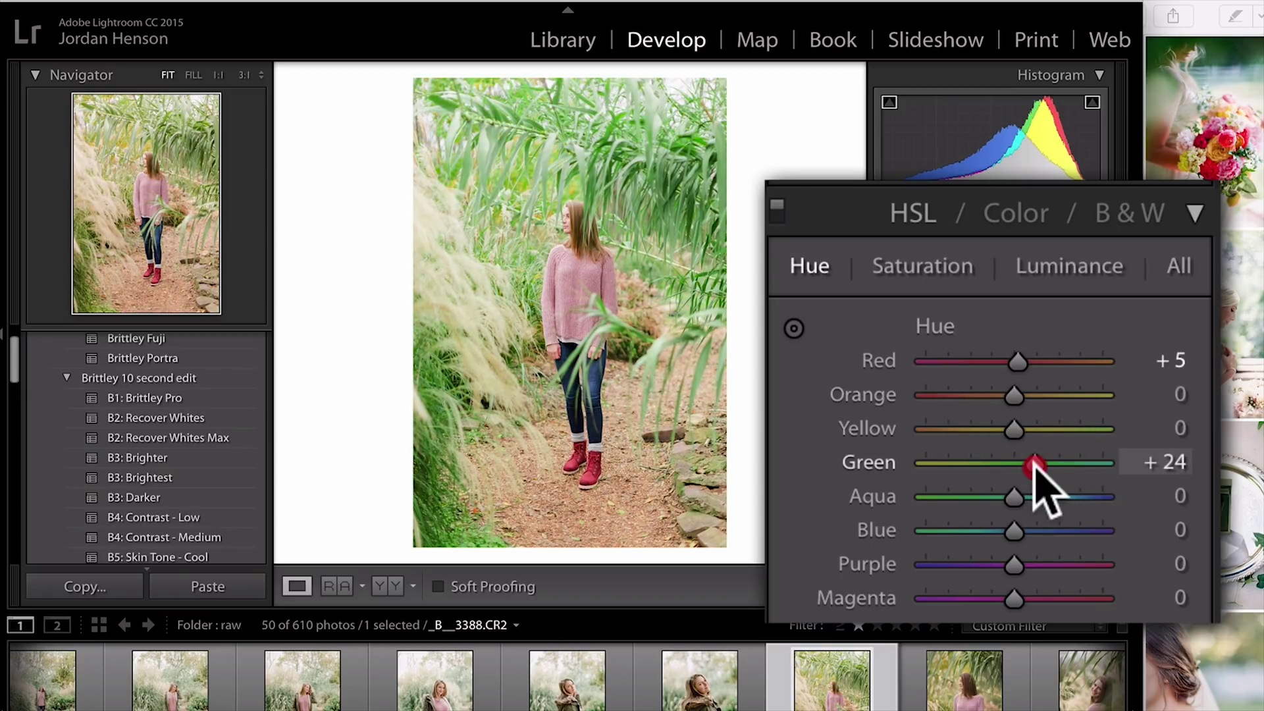
left_click_drag(1030, 466, 1021, 466)
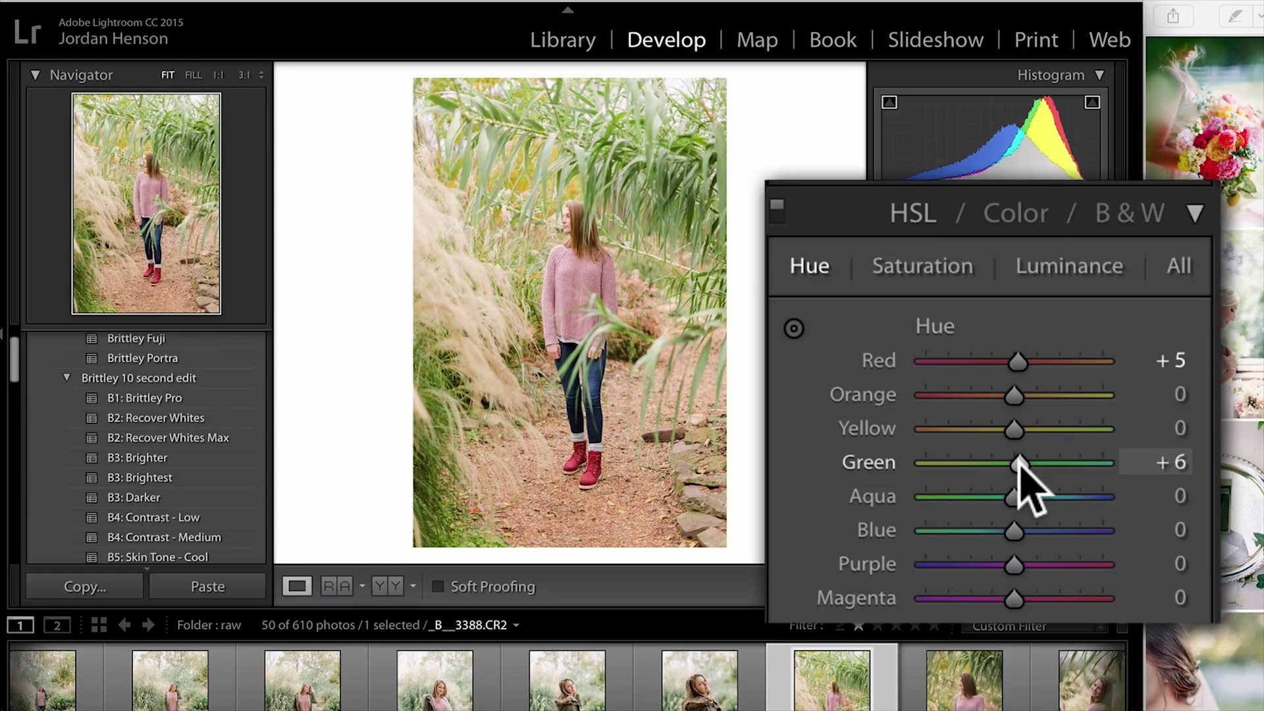
left_click(1166, 462)
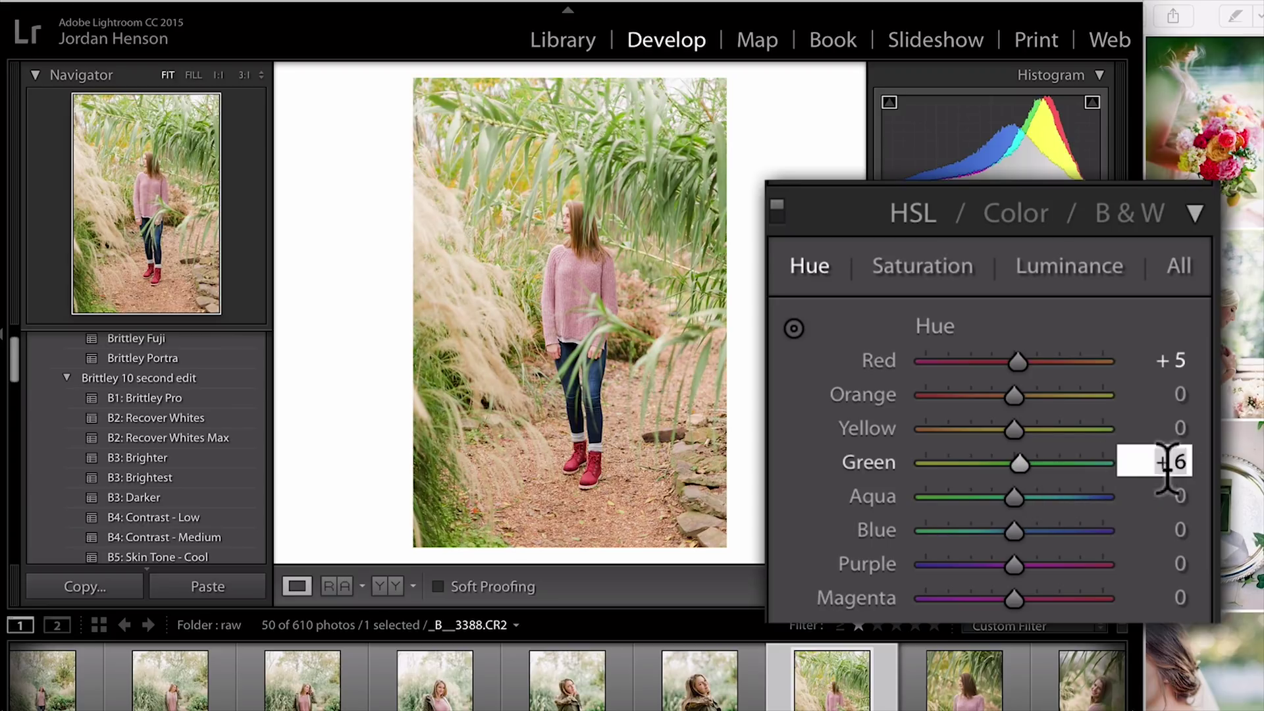
Test the Aqua hue, then set Blue luminance to −37
left_click_drag(1012, 495, 960, 528)
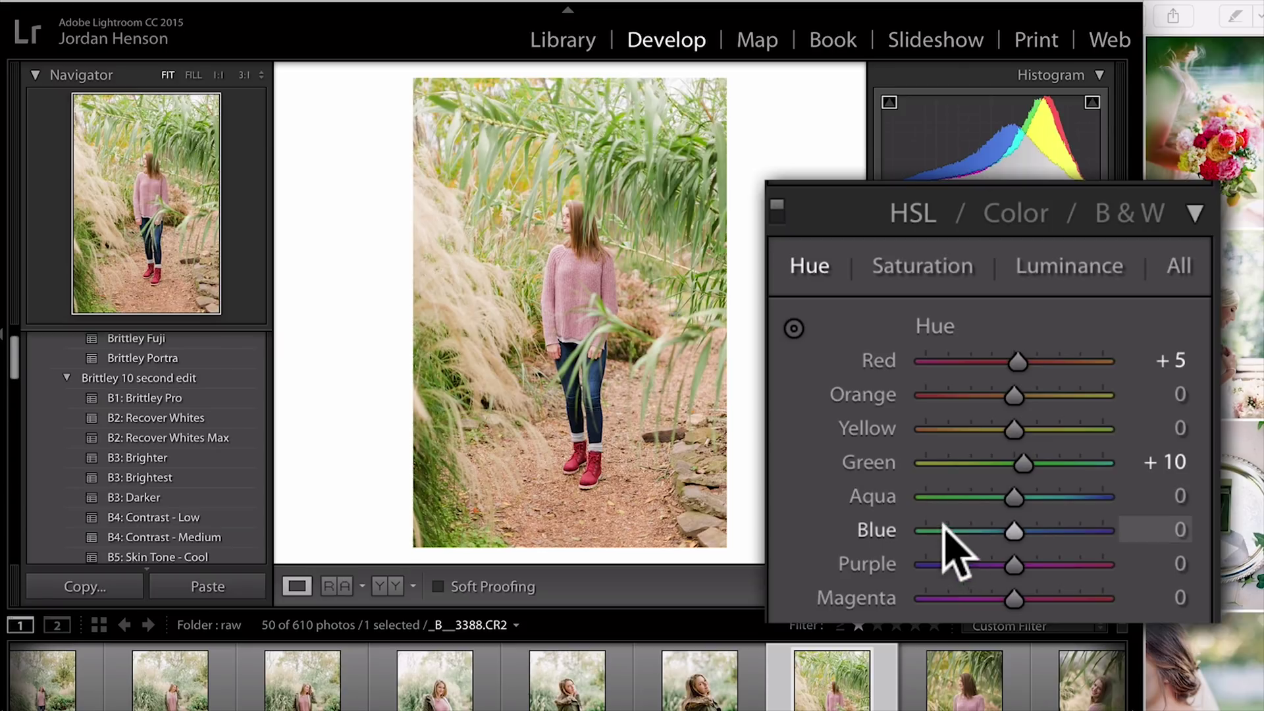
key("super+alt+shift+l")
left_click(982, 528)
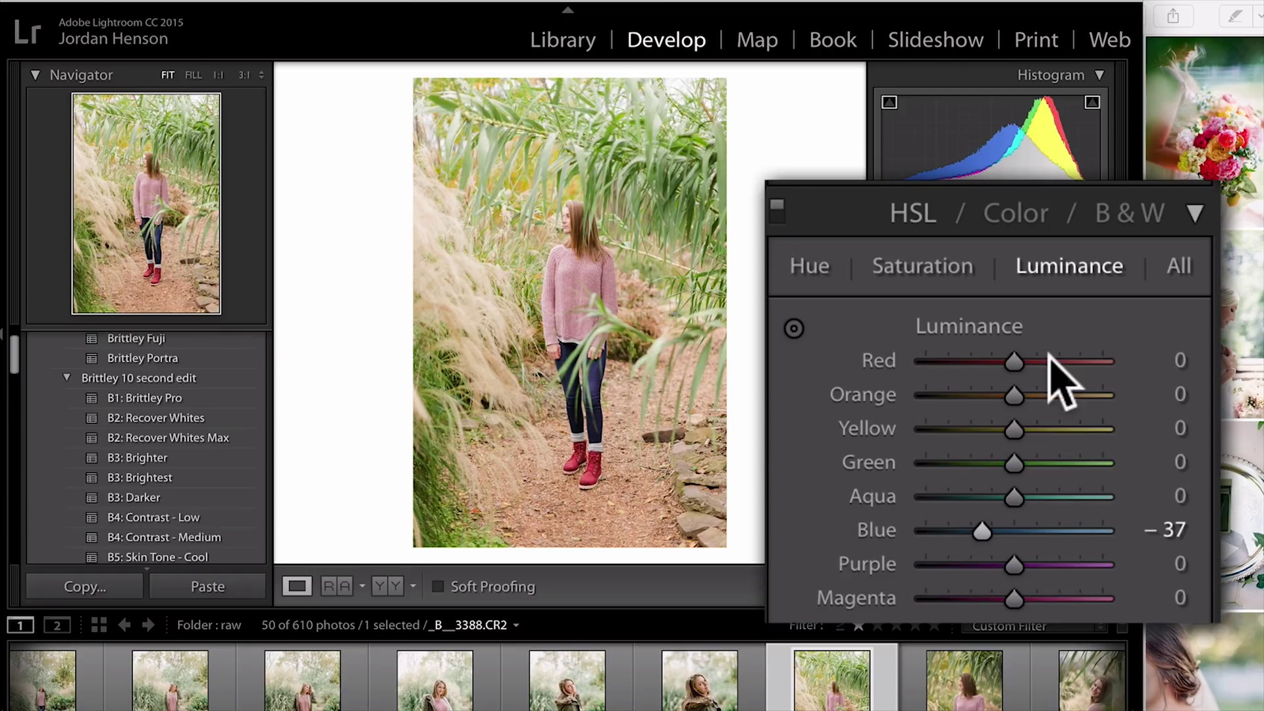
Set luminance to Orange +5, Yellow +5 and Red −5
left_click(1156, 394)
key("Tab")
type("5")
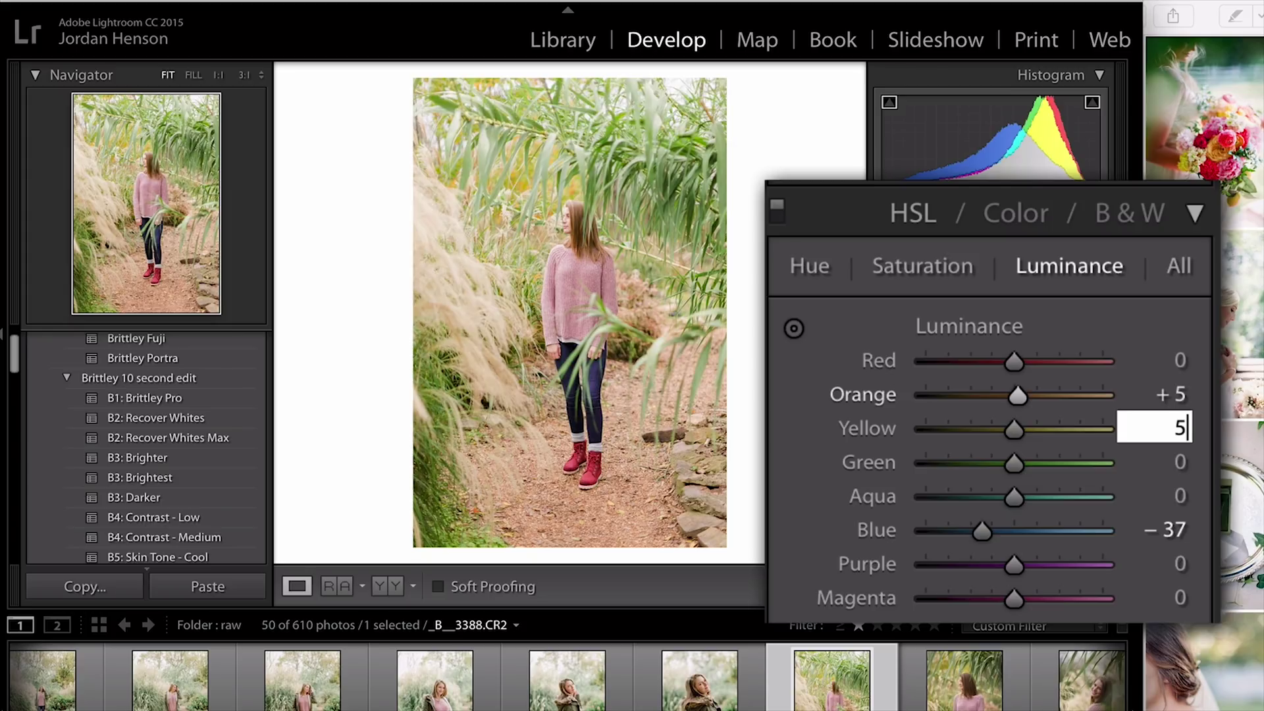
key("Return")
left_click(1159, 359)
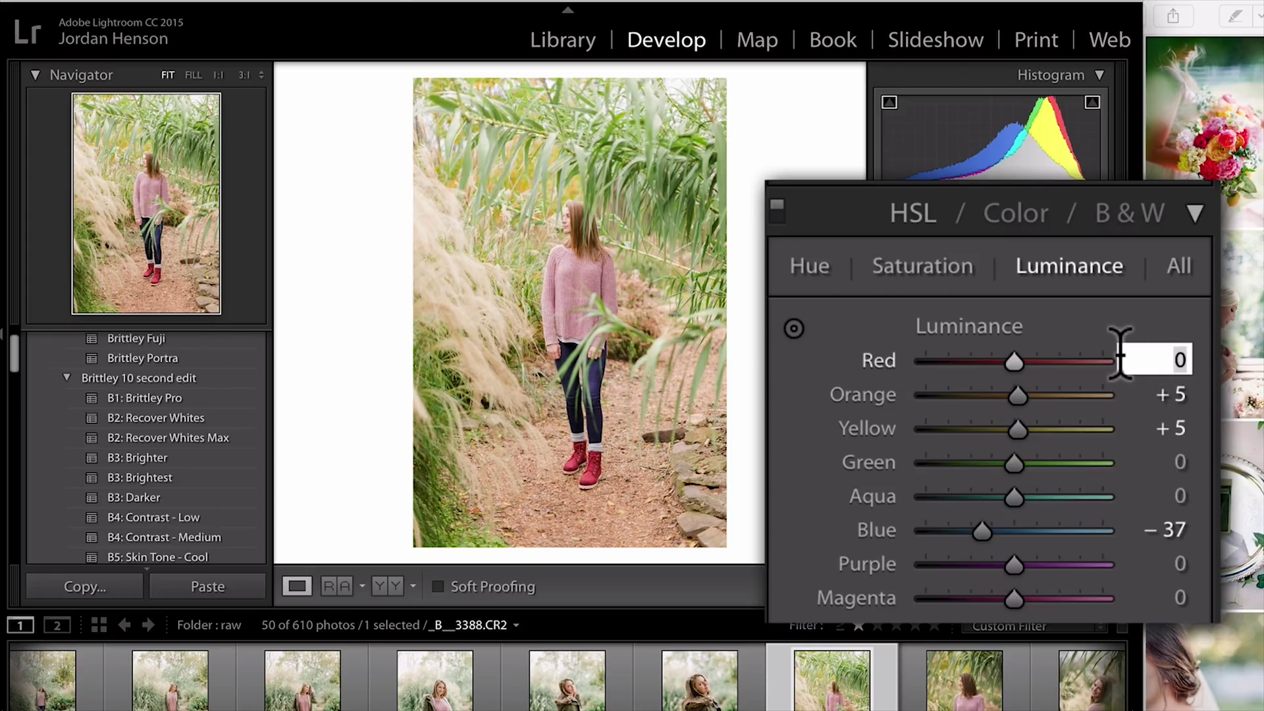
type("-5")
key("Return")
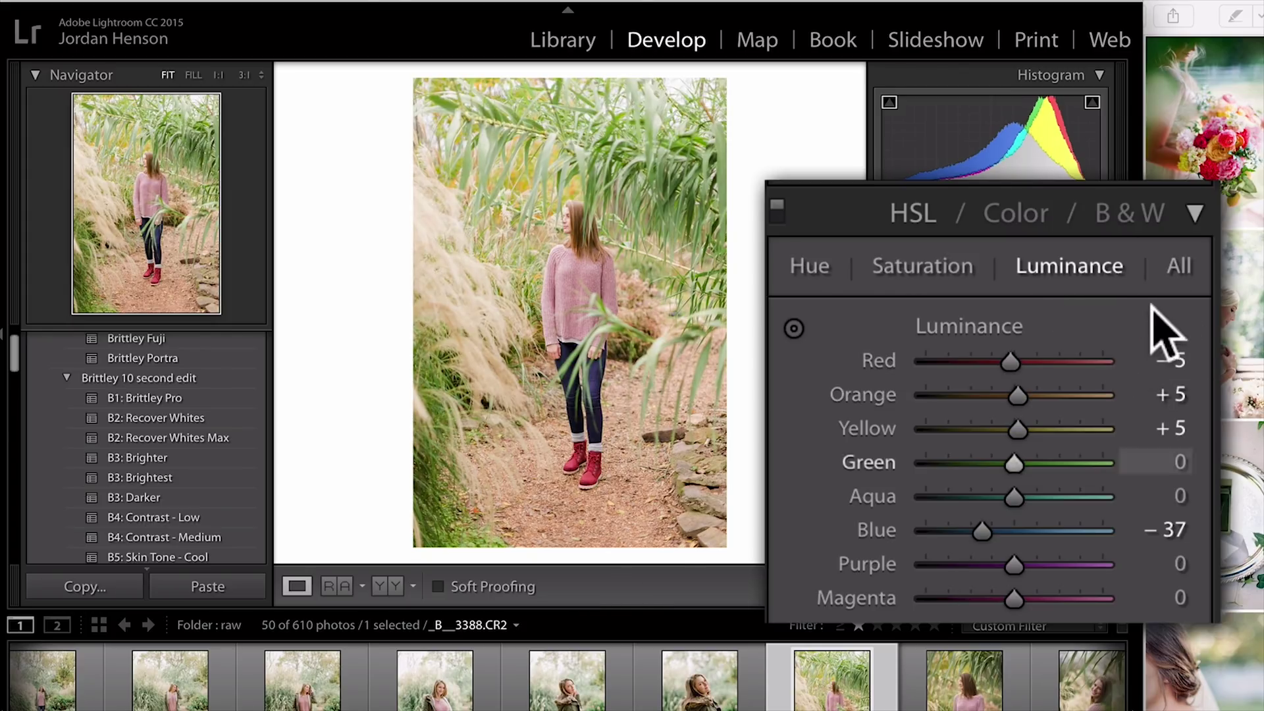
Set saturation to Orange −5, Yellow −5, Green −10, and lower Blue saturation
left_click(1179, 394)
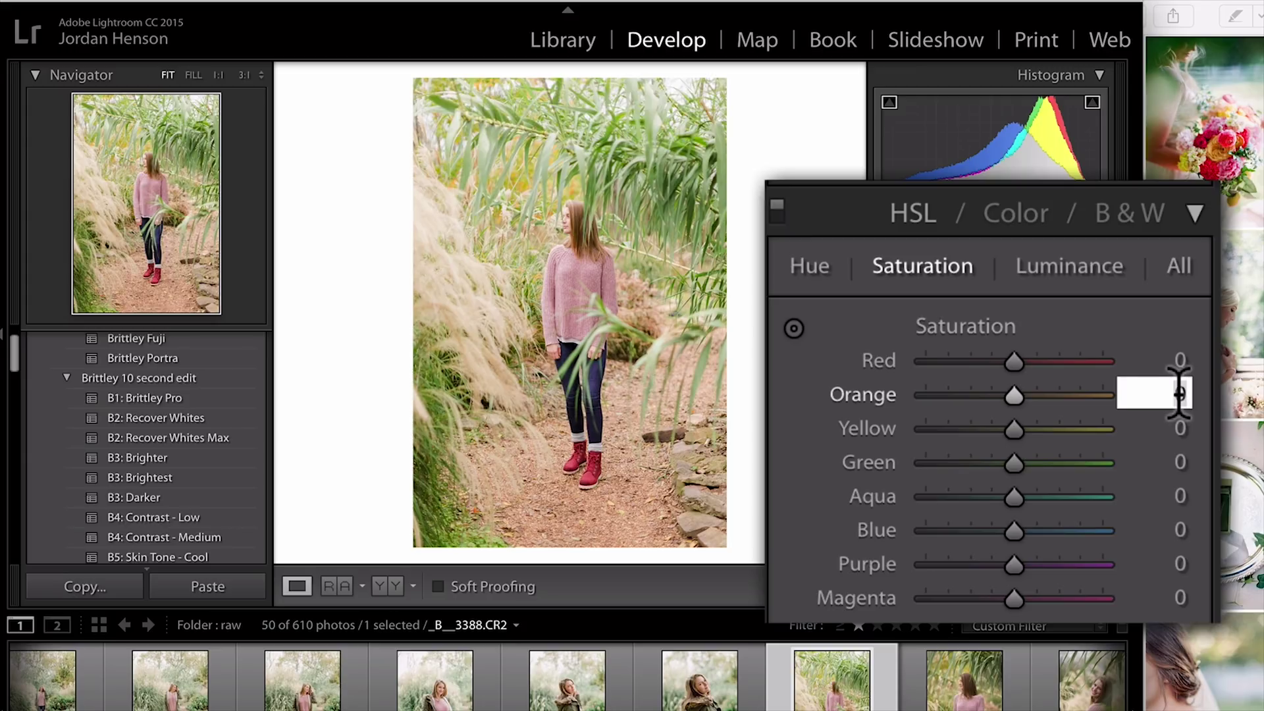
type("-5")
key("Tab")
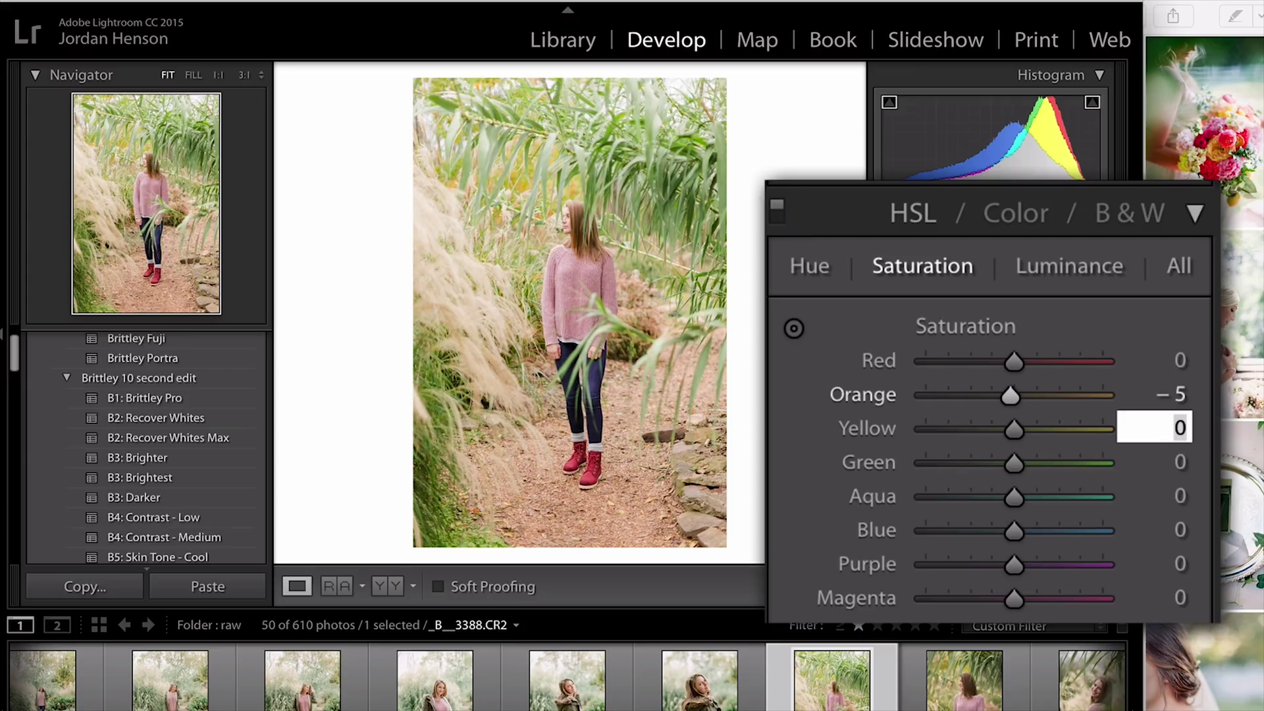
type("-5")
key("Tab")
key("Return")
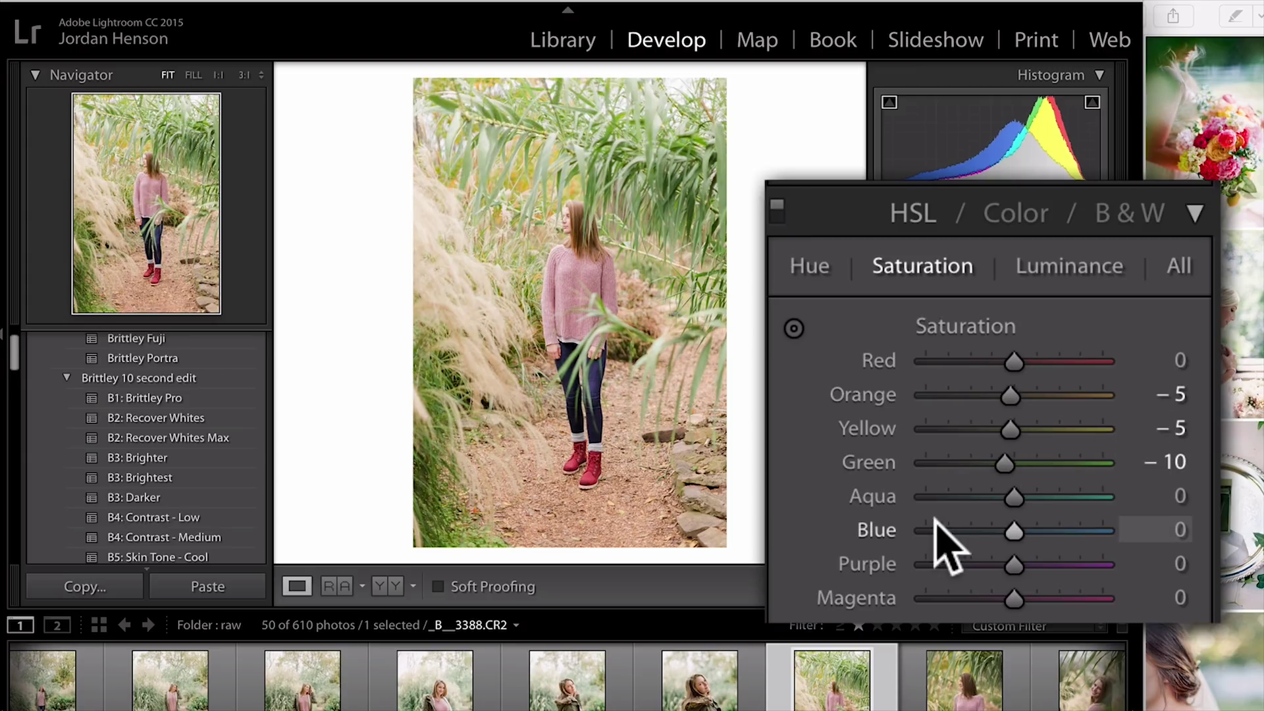
left_click_drag(939, 531, 1023, 535)
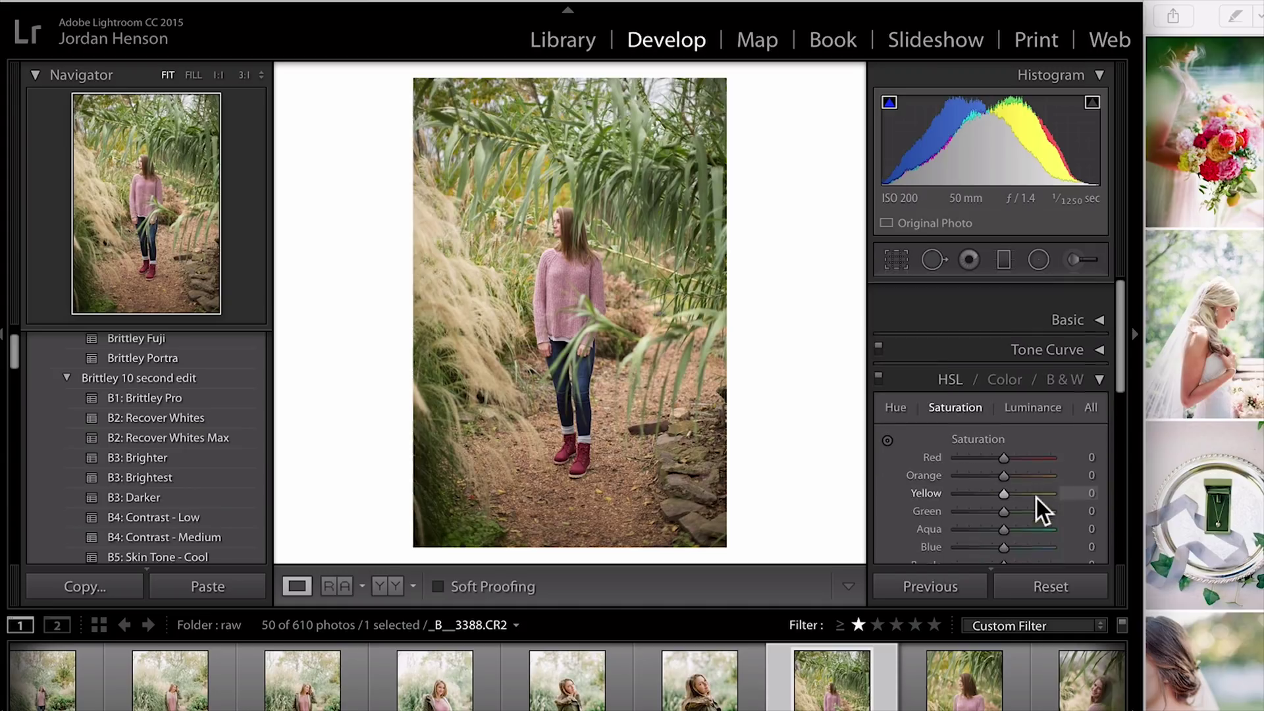
scroll(1036, 508, "down", 1)
Apply Brittley Portra after trying Fuji, lift Blacks, and set Temp 6,100 and Highlights −62
left_click(1098, 292)
scroll(184, 409, "up", 2)
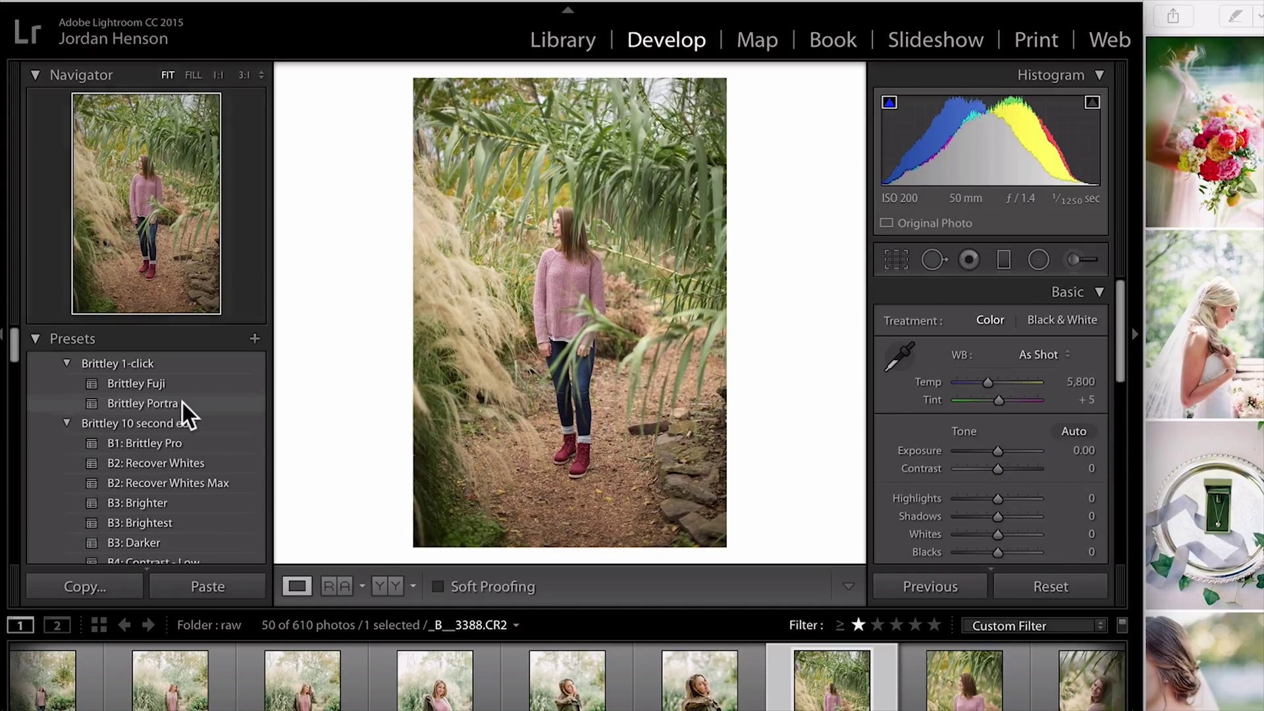
left_click(150, 388)
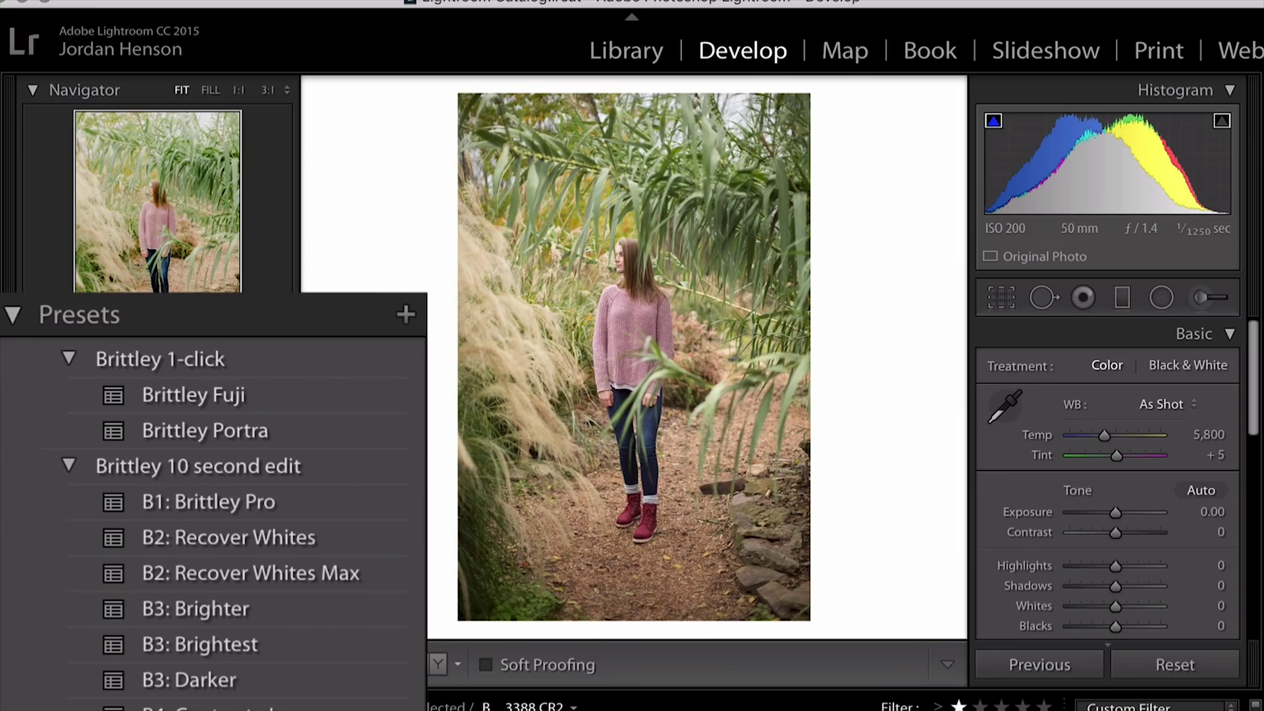
left_click(254, 440)
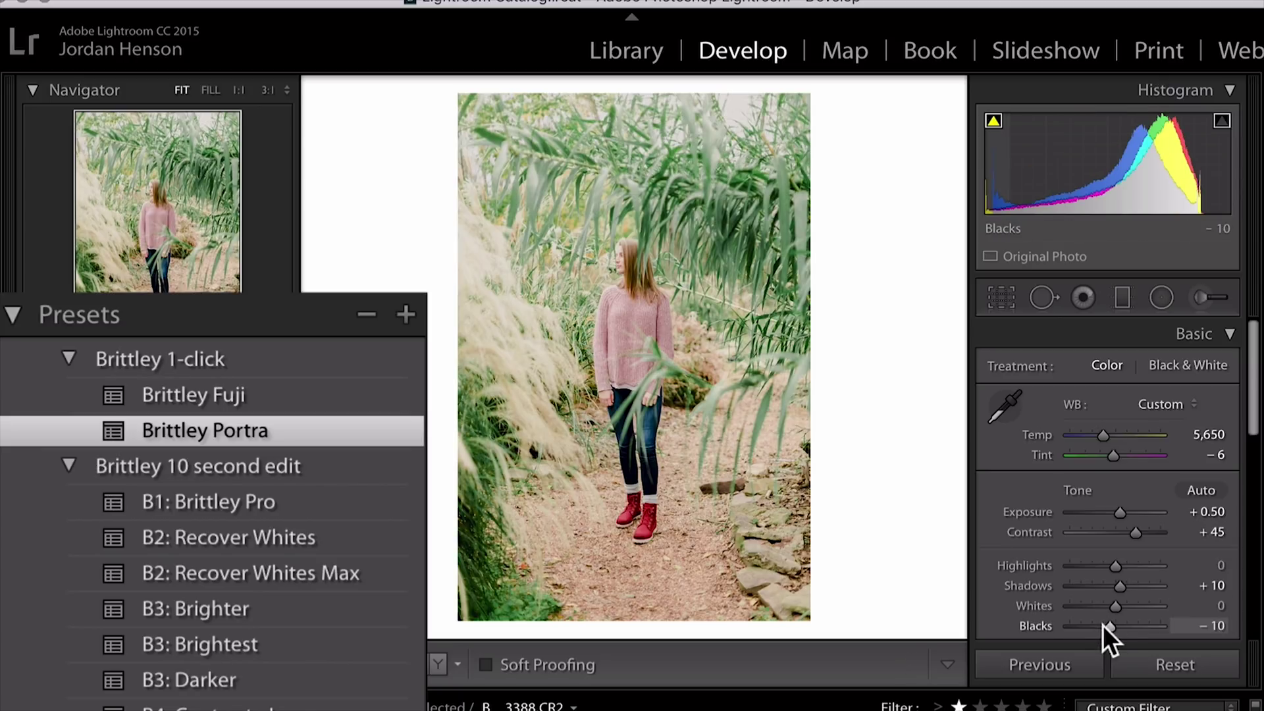
left_click_drag(1111, 626, 1127, 626)
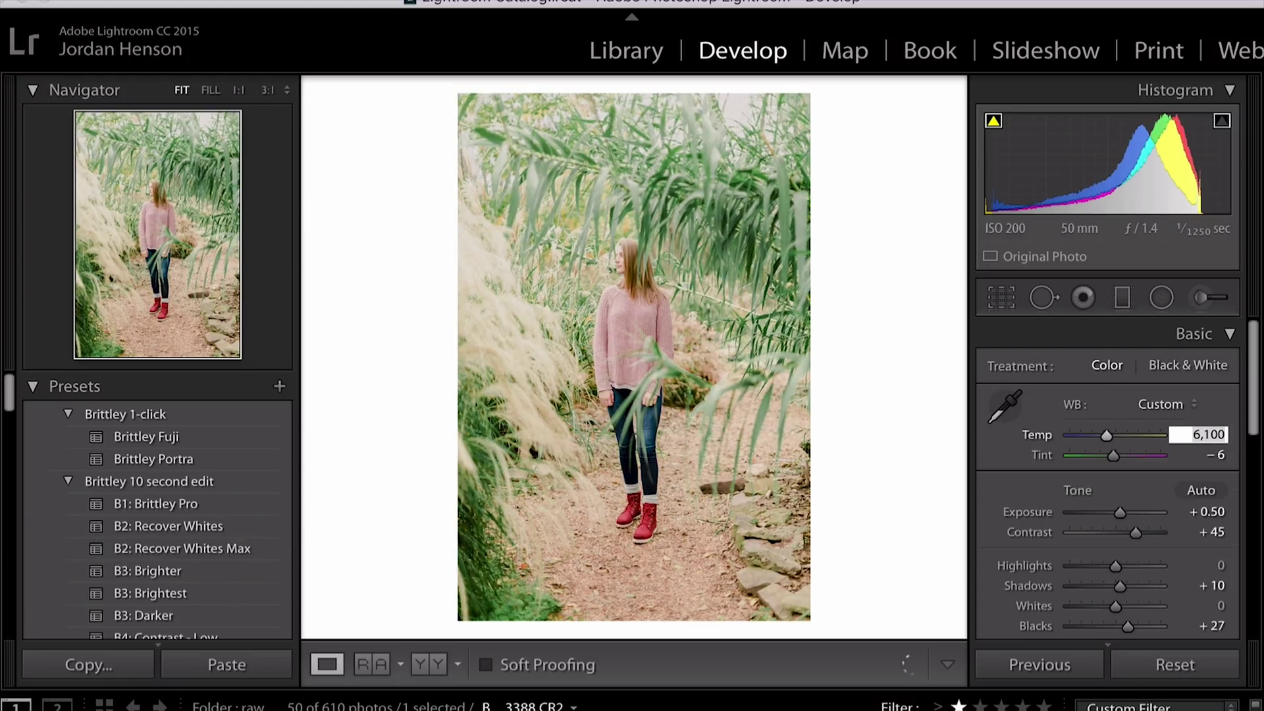
key("Return")
type("-62")
key("Return")
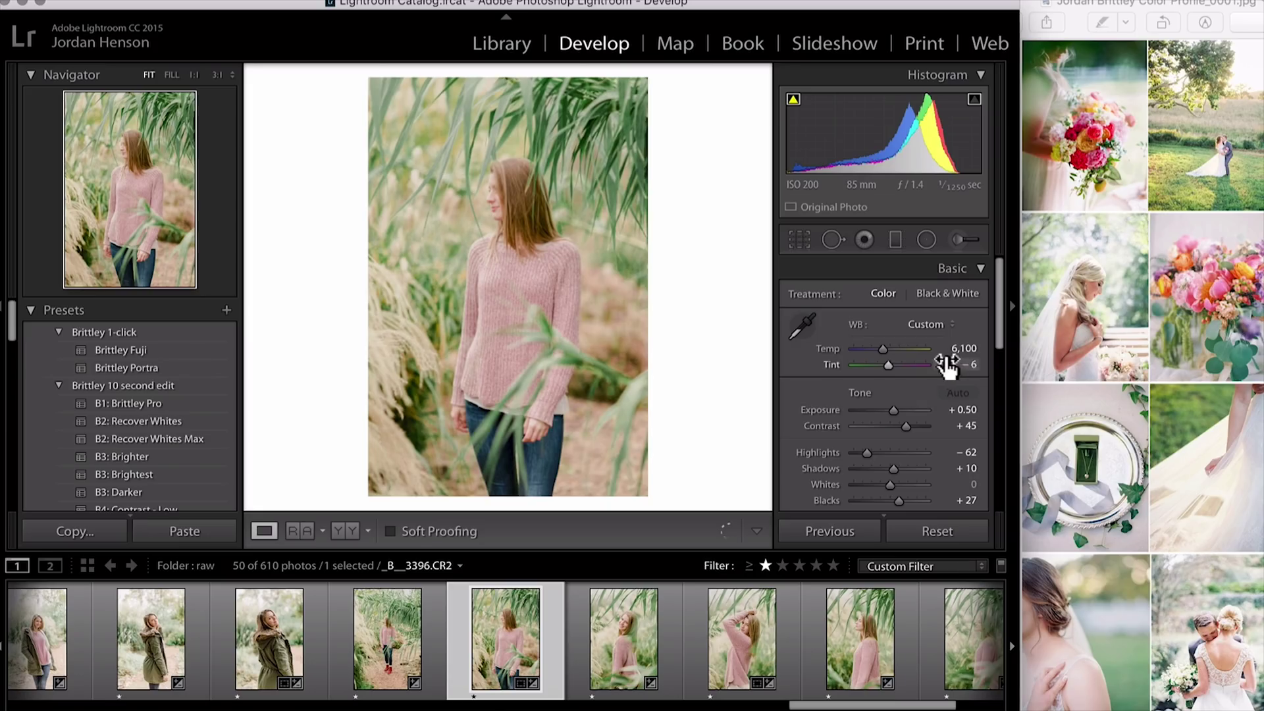
Cool the white balance temperature slightly, adjust Tint, and move to the next photo
left_click(964, 349)
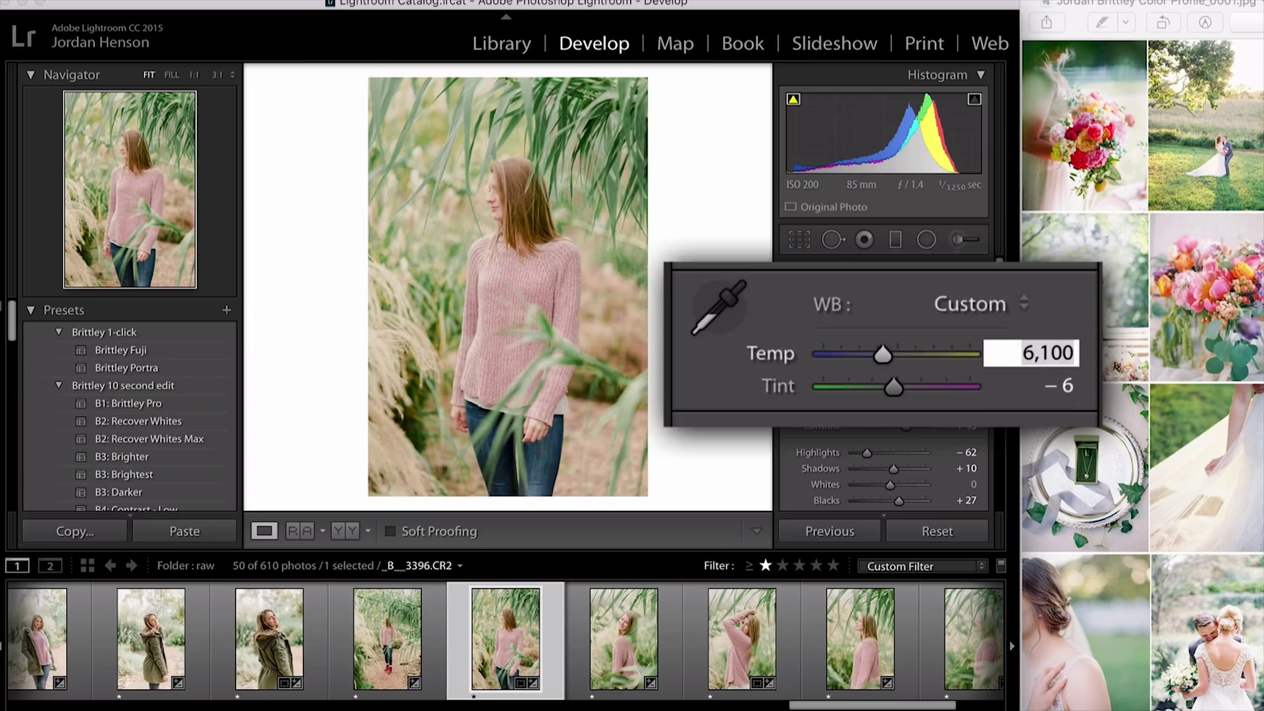
left_click(1057, 386)
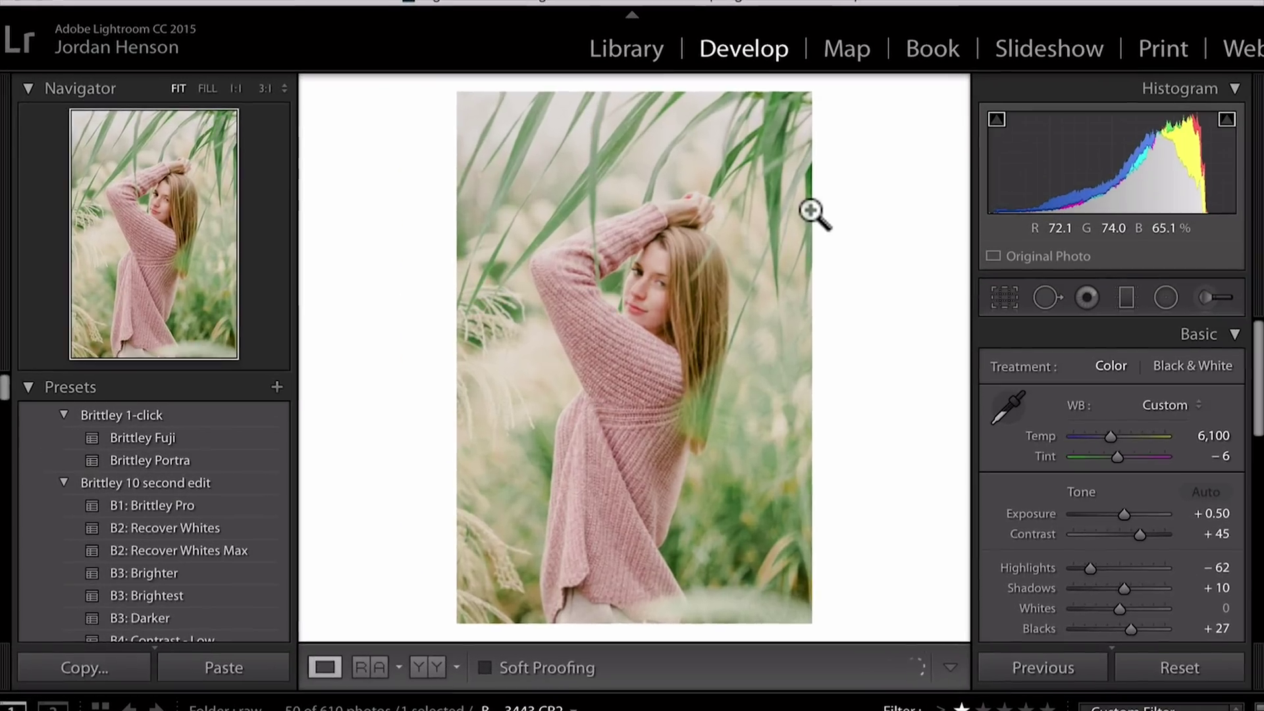
key("r")
key("Right")
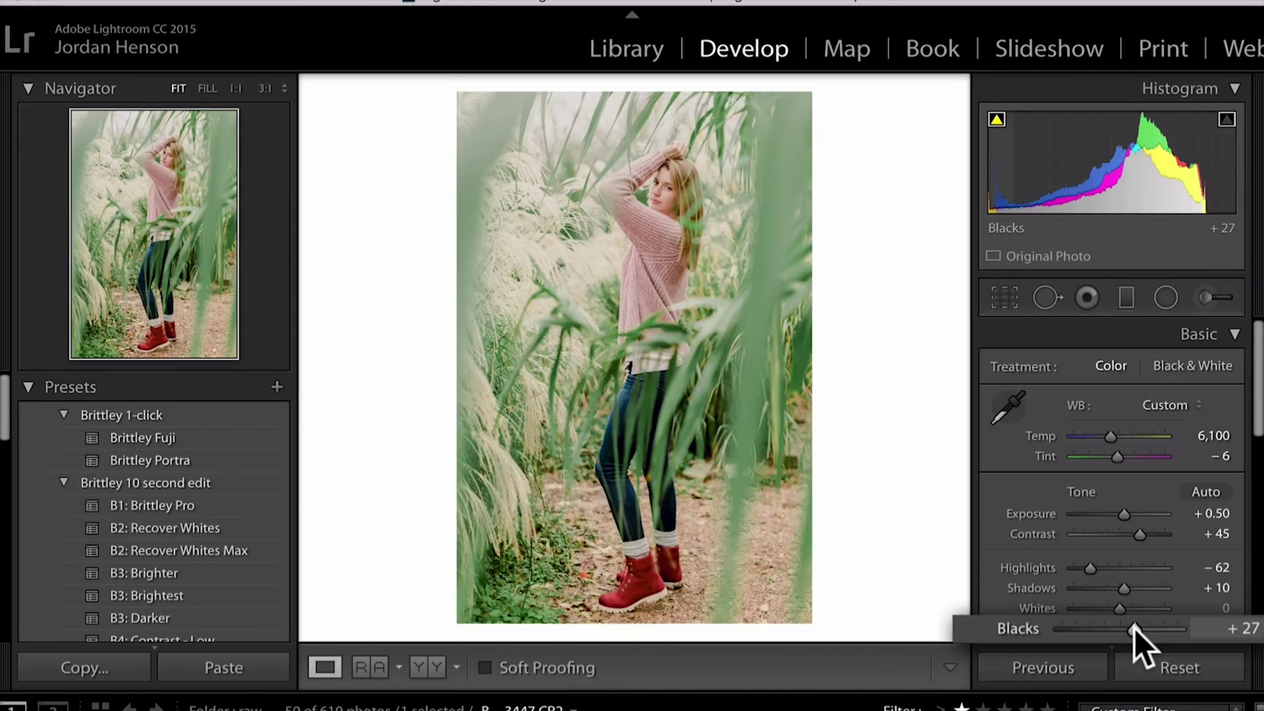
Undo the Blacks clipping change, soften Contrast, and revisit the temperature value
key("super+z")
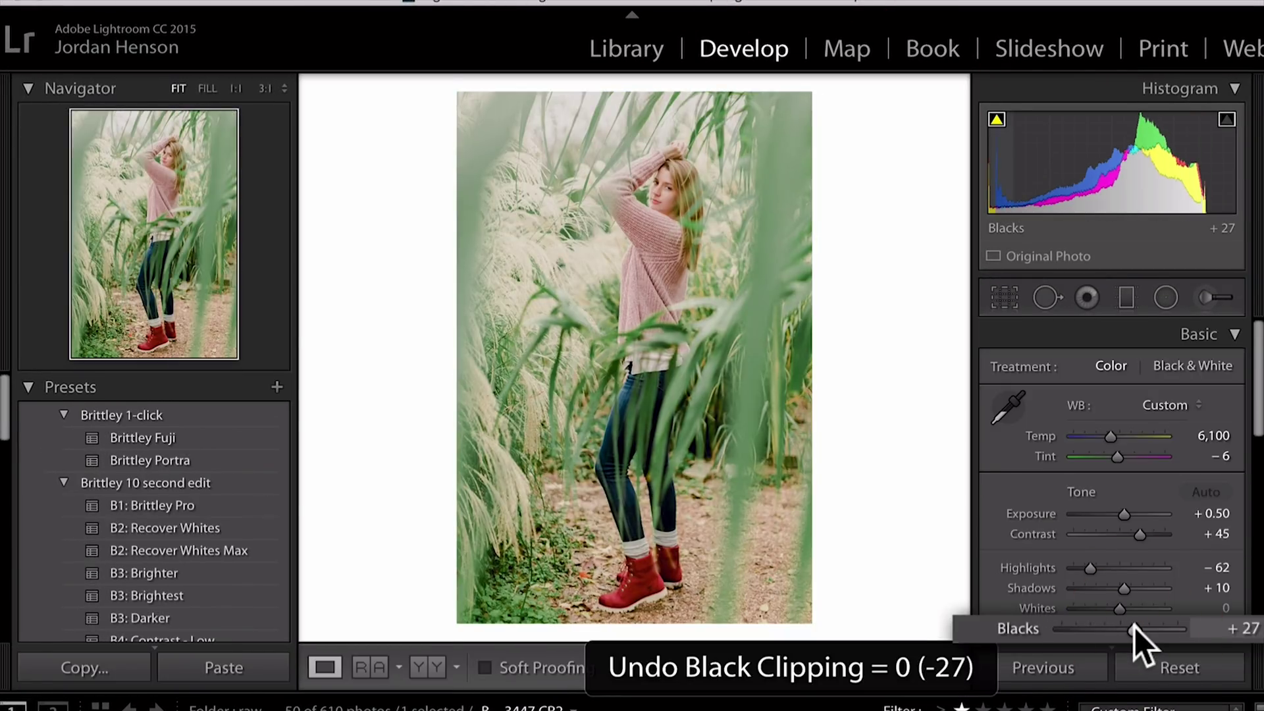
left_click(1139, 535)
left_click_drag(1139, 535, 1146, 539)
left_click(1223, 438)
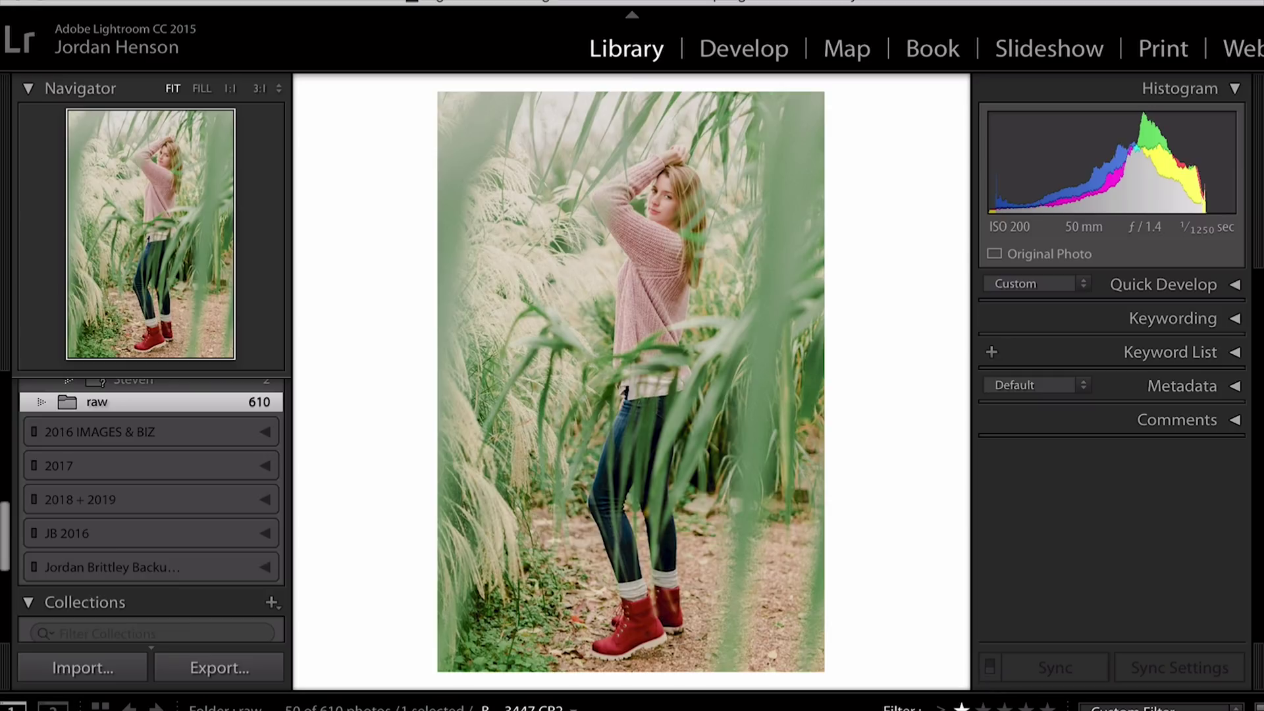
Browse the rated-photo grid and open the fur-hood close-up _B__2895.CR2 full size
key("g")
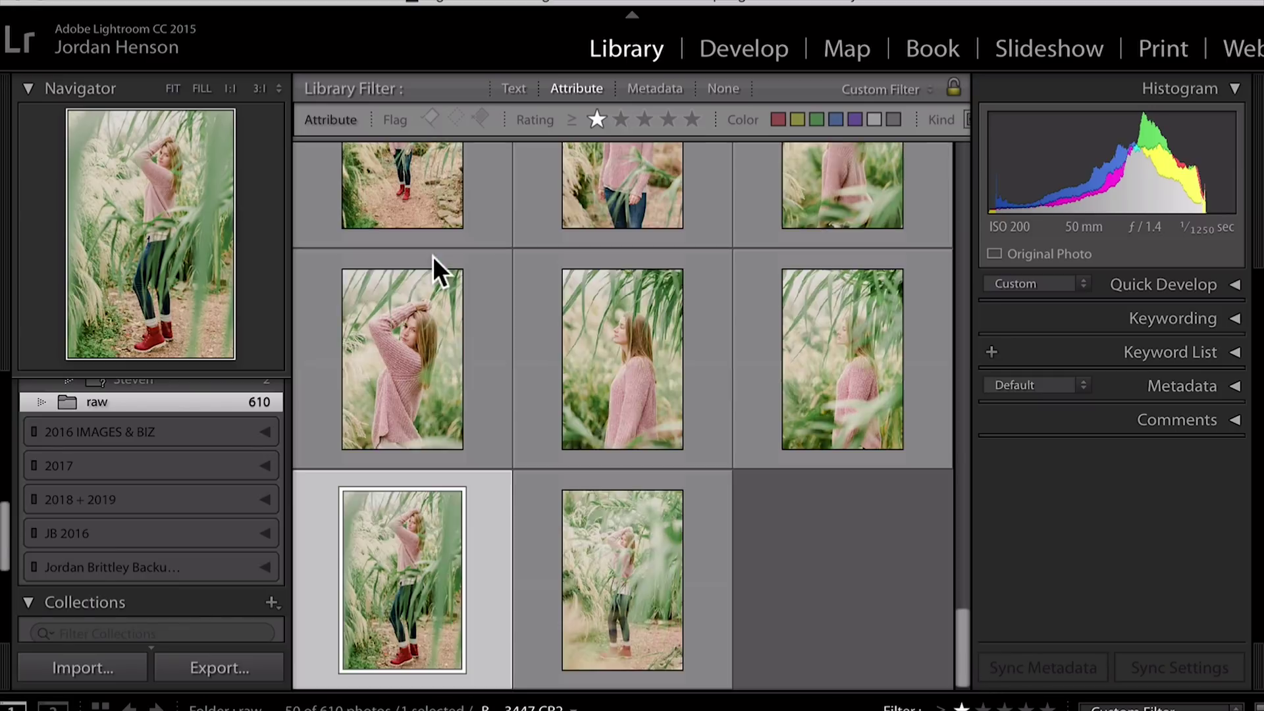
scroll(616, 361, "down", 5)
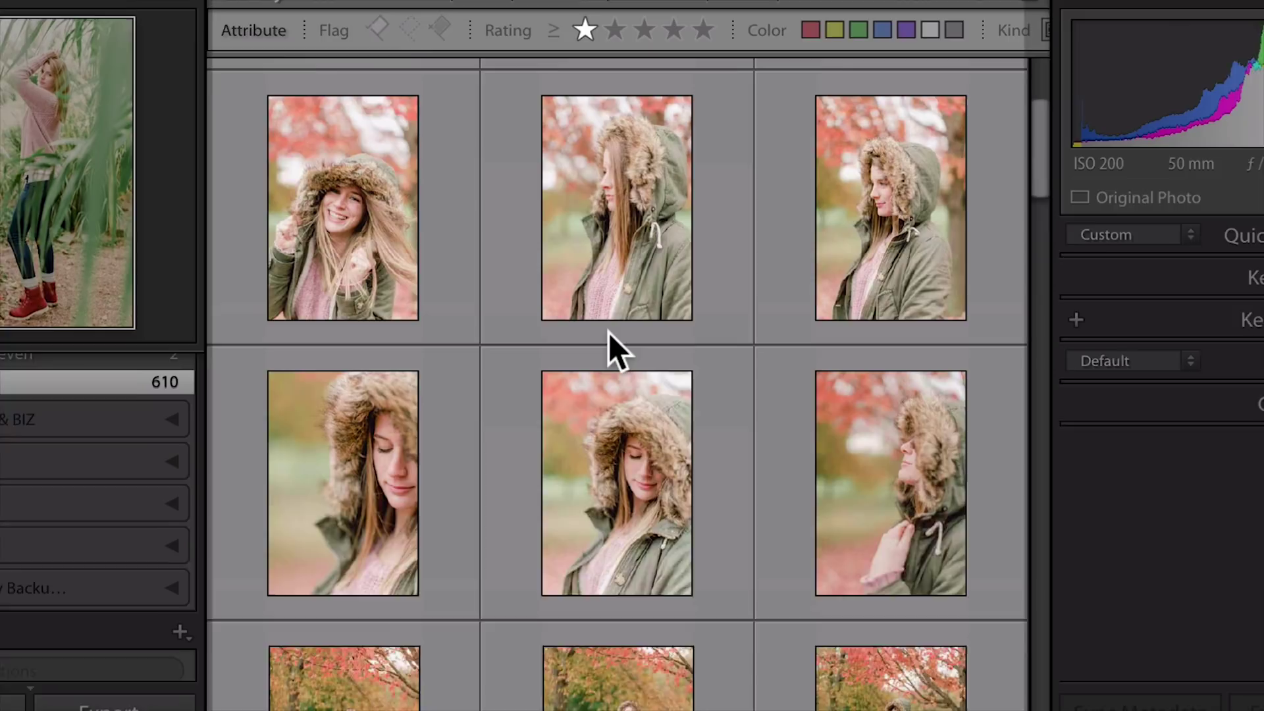
scroll(610, 333, "up", 3)
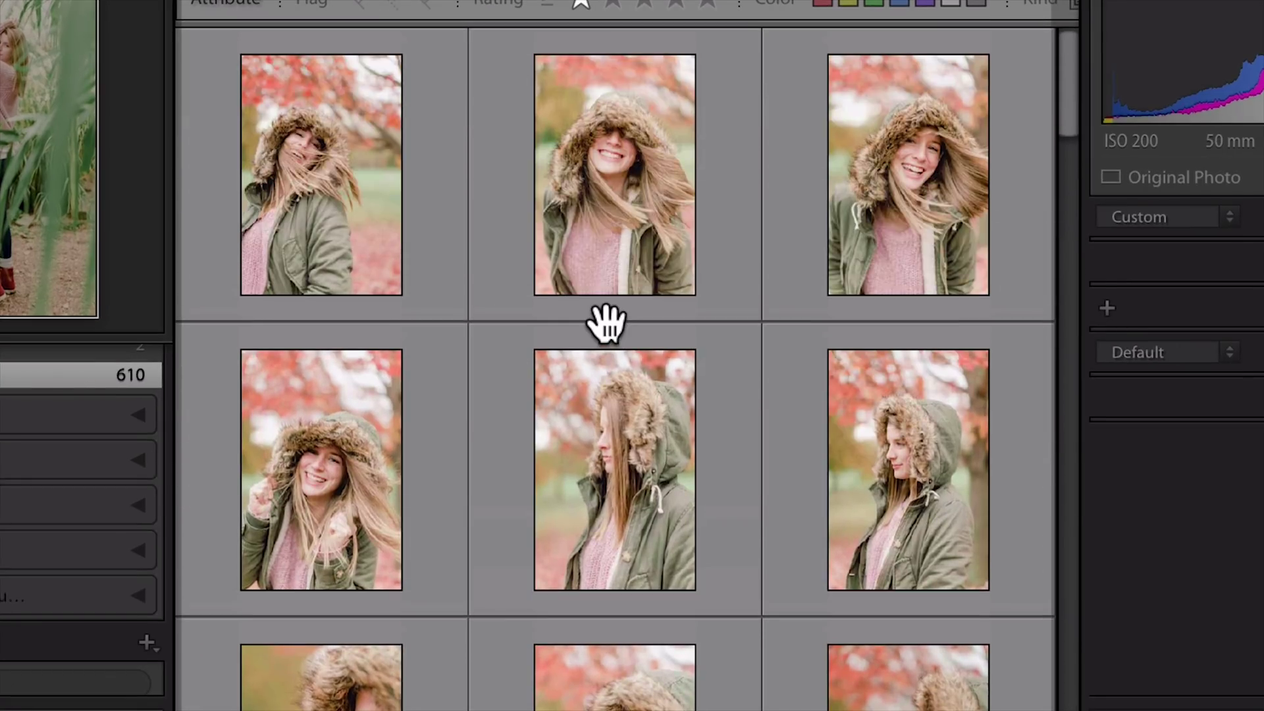
scroll(606, 323, "down", 10)
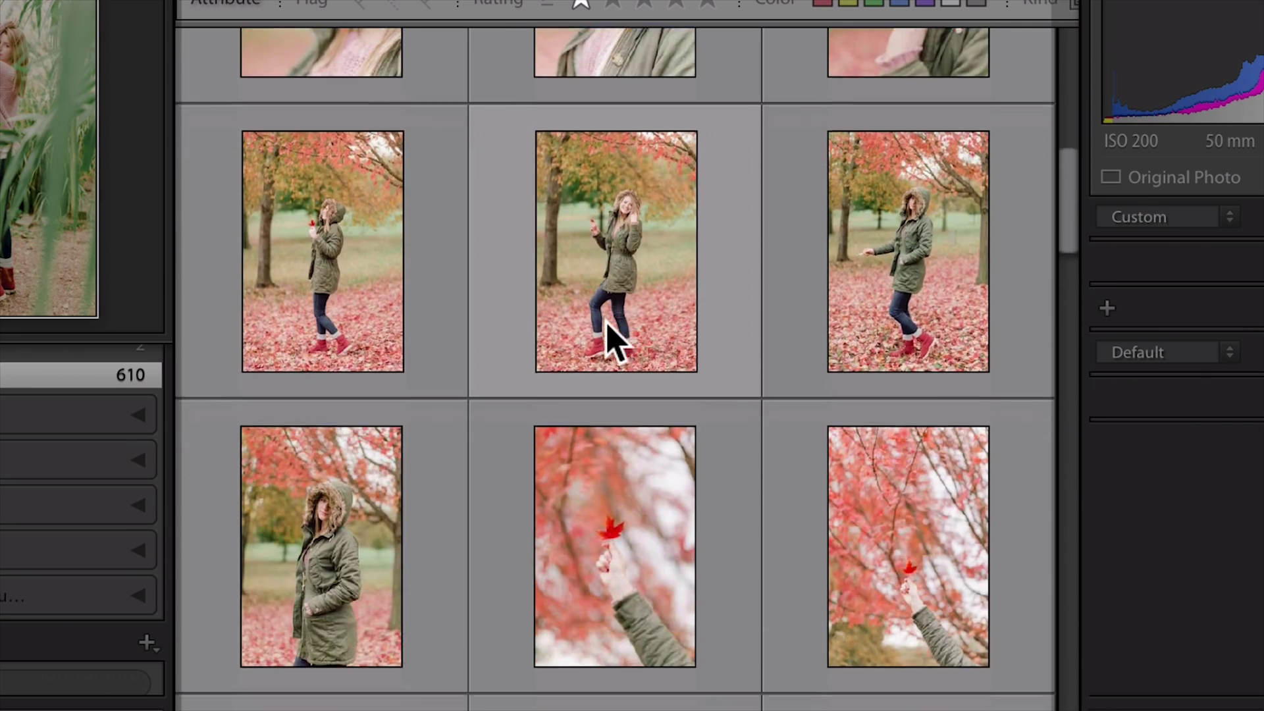
scroll(615, 338, "down", 10)
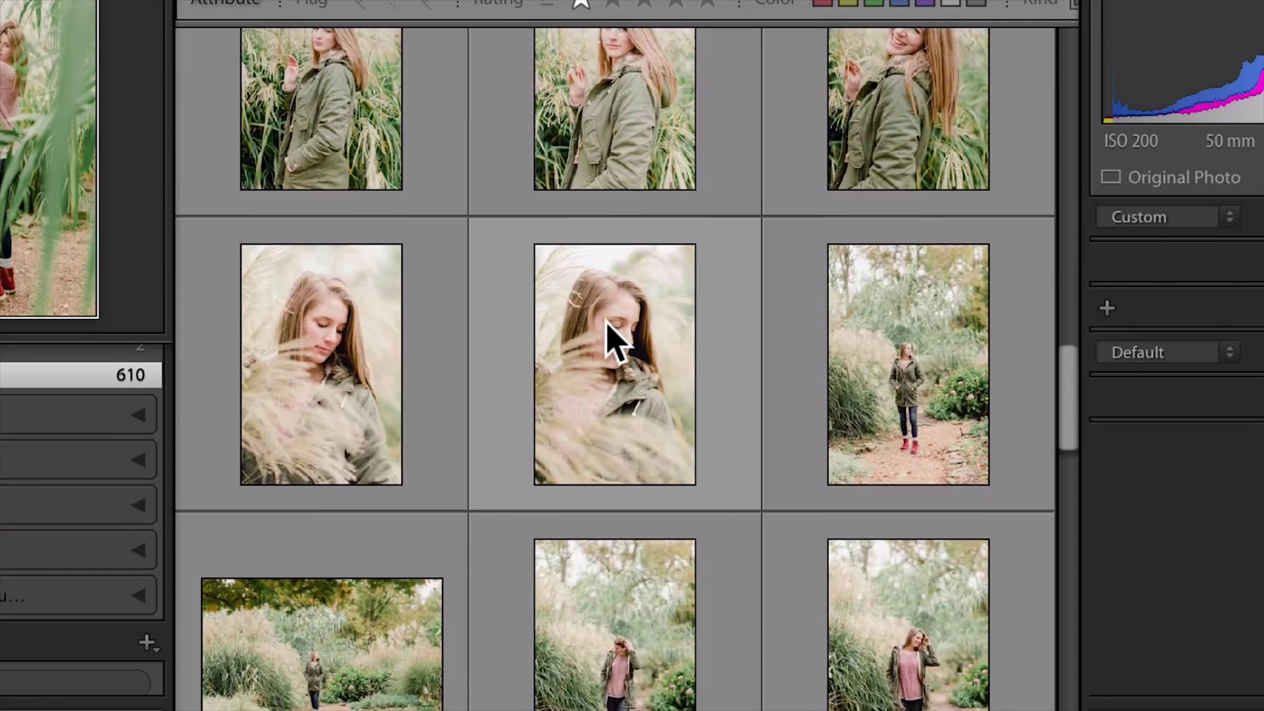
scroll(607, 329, "down", 5)
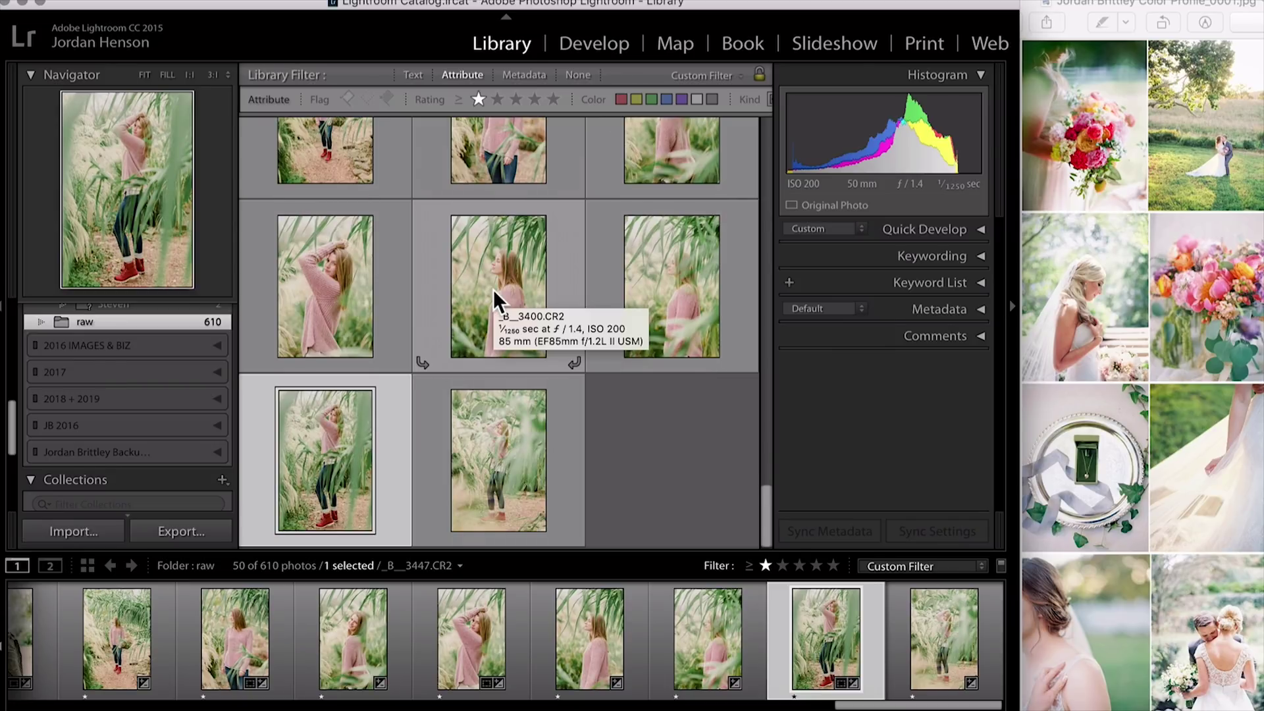
scroll(497, 301, "up", 10)
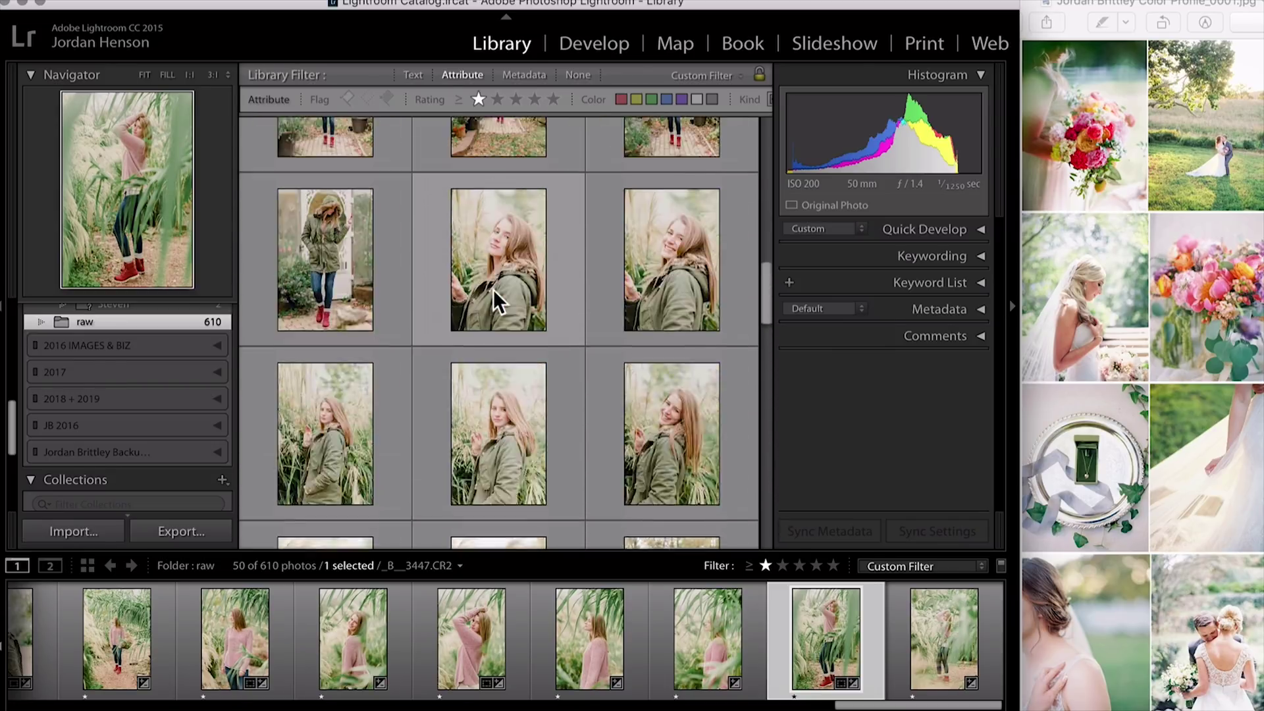
scroll(497, 302, "up", 5)
double_click(481, 313)
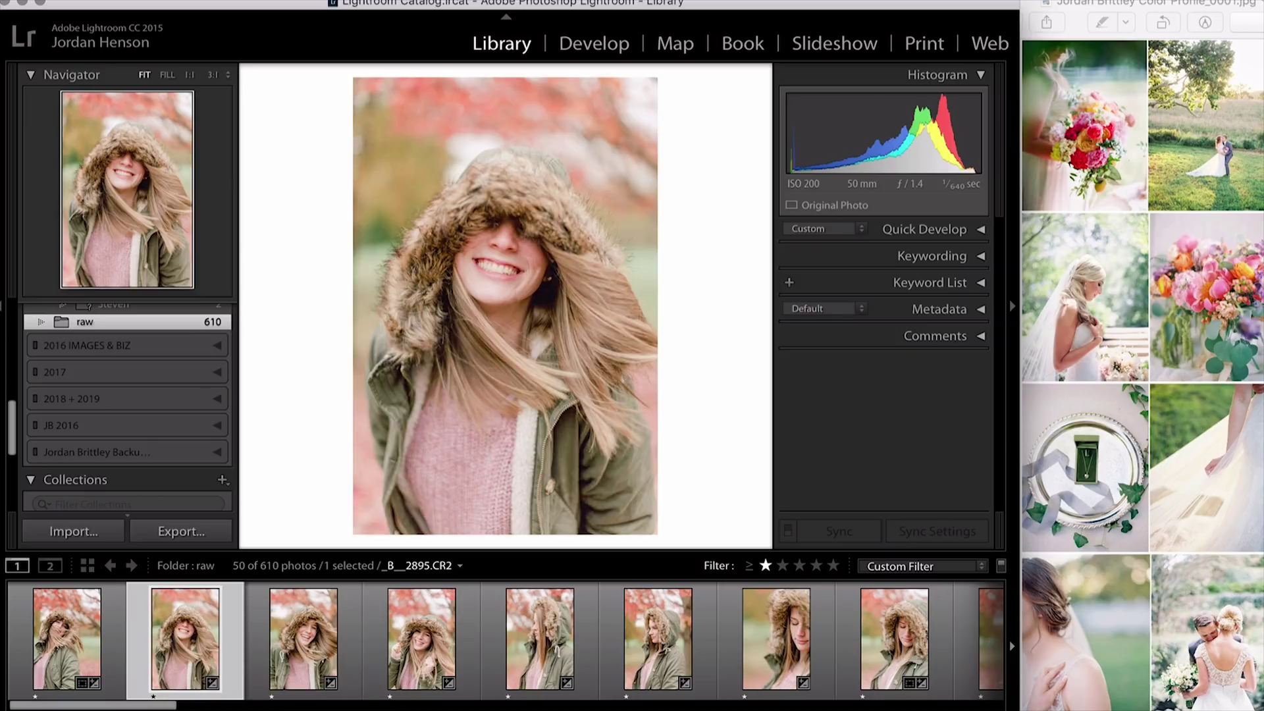
Step through the synced photos and back one to a green-parka portrait
key("Right")
key("Right")
key("Right")
key("Right")
key("Right")
key("Right")
key("Right")
key("Right")
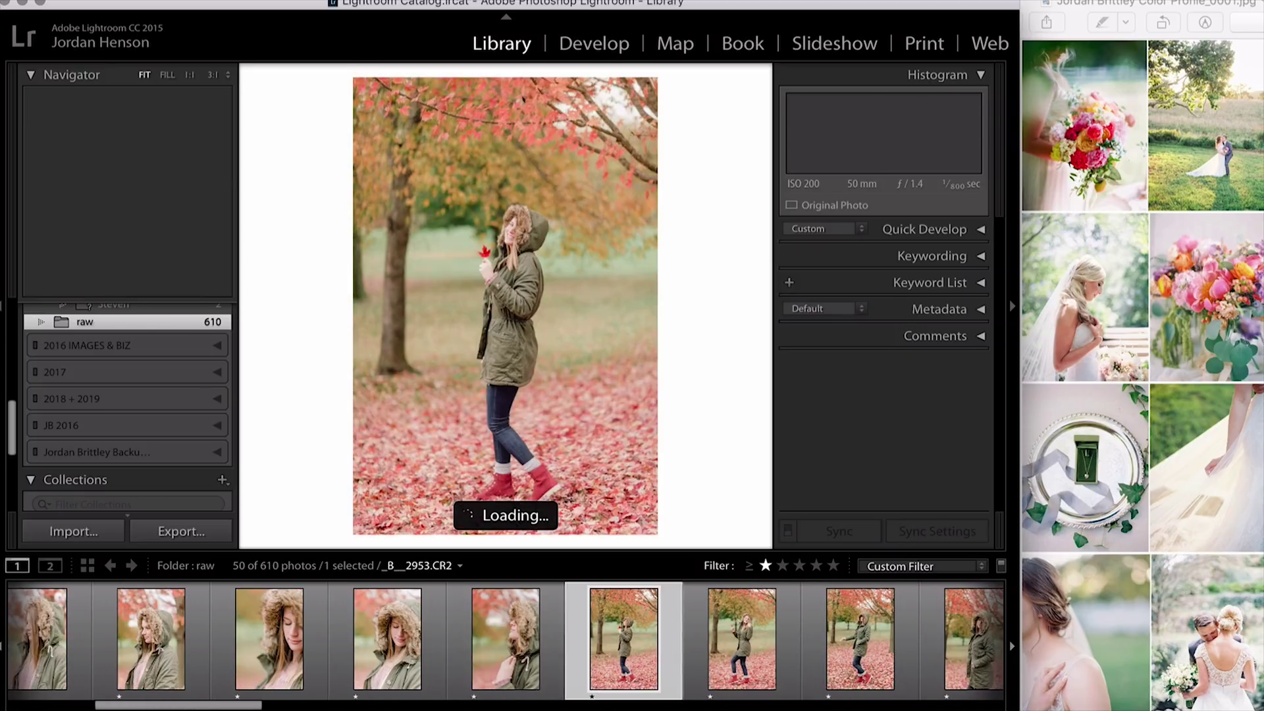
key("Right")
key("Right")
key("Right")
key("Right")
key("Right")
key("Right")
key("Right")
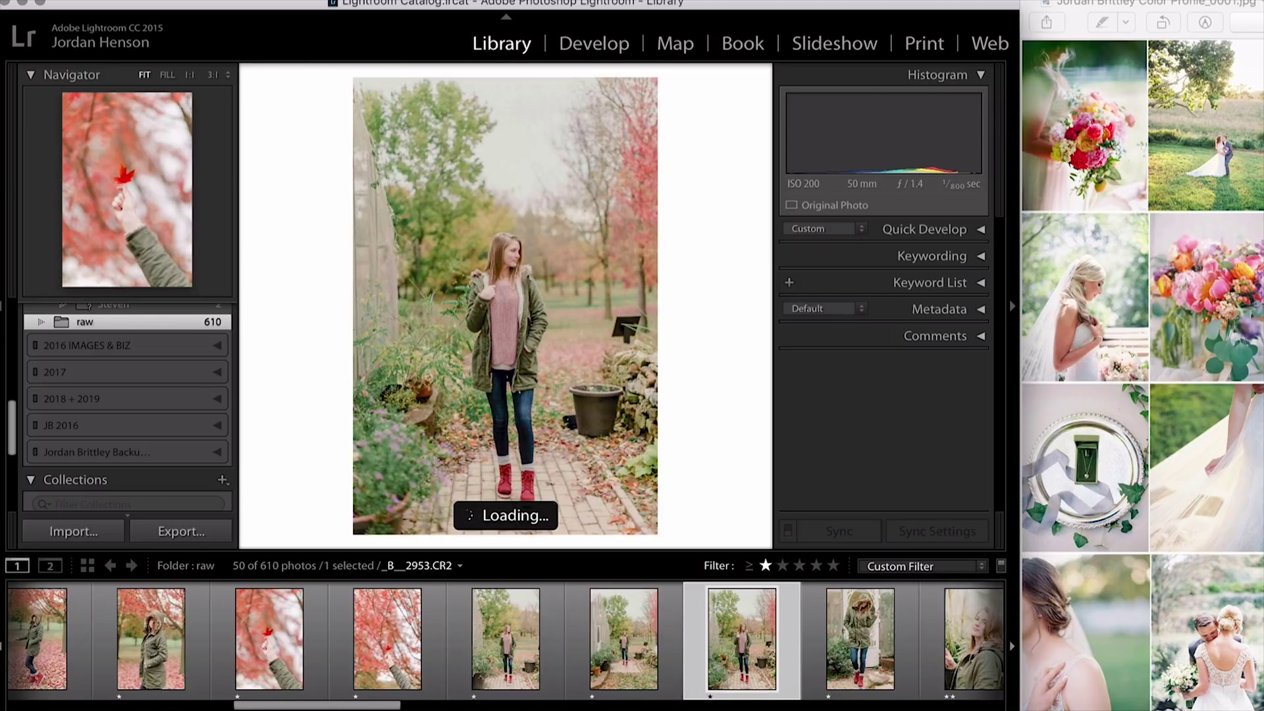
key("Right")
key("Right")
key("Right")
key("Right")
key("Right")
key("Right")
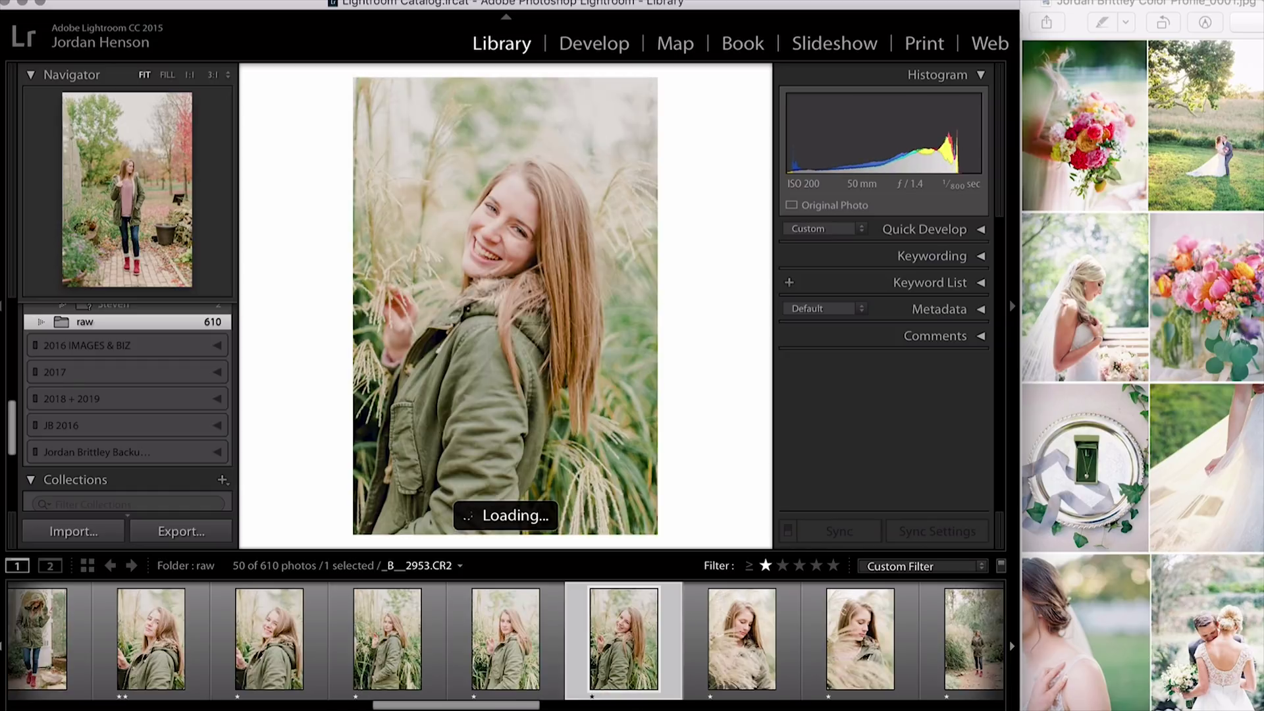
key("Left")
Set this green-parka portrait's Exposure to +0.30 in Develop, then return to Library
left_click(592, 46)
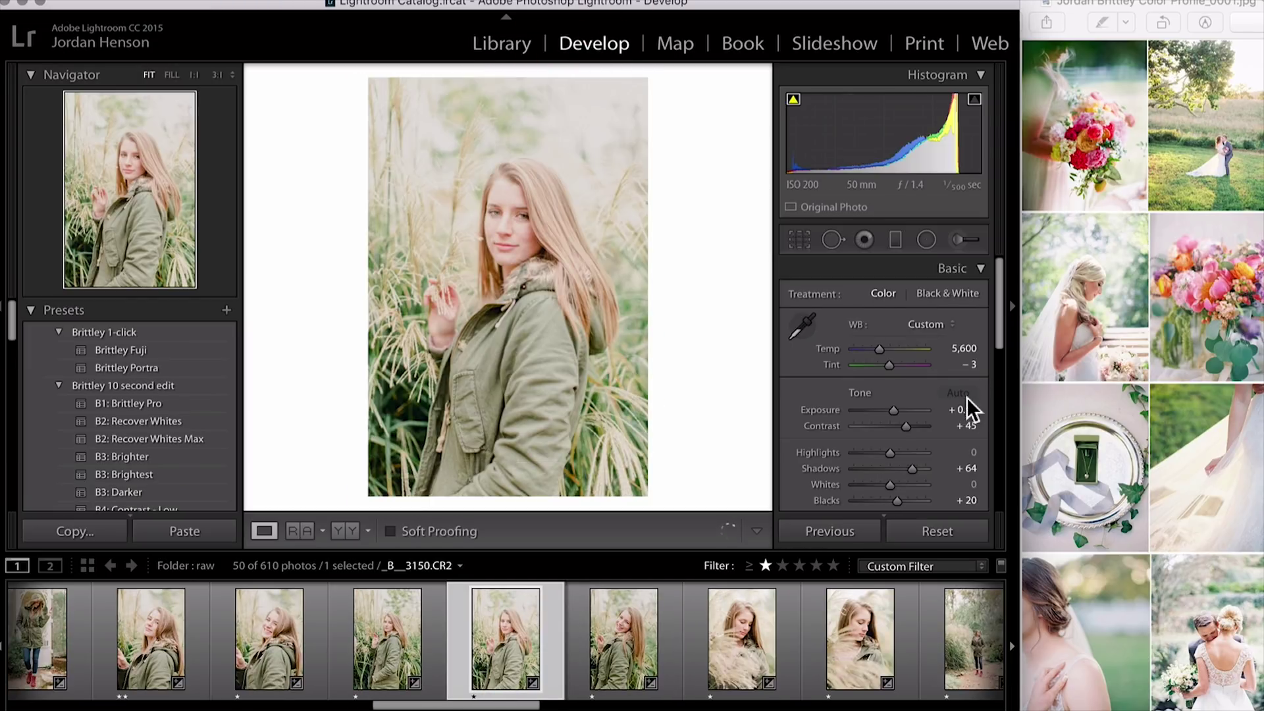
left_click(967, 410)
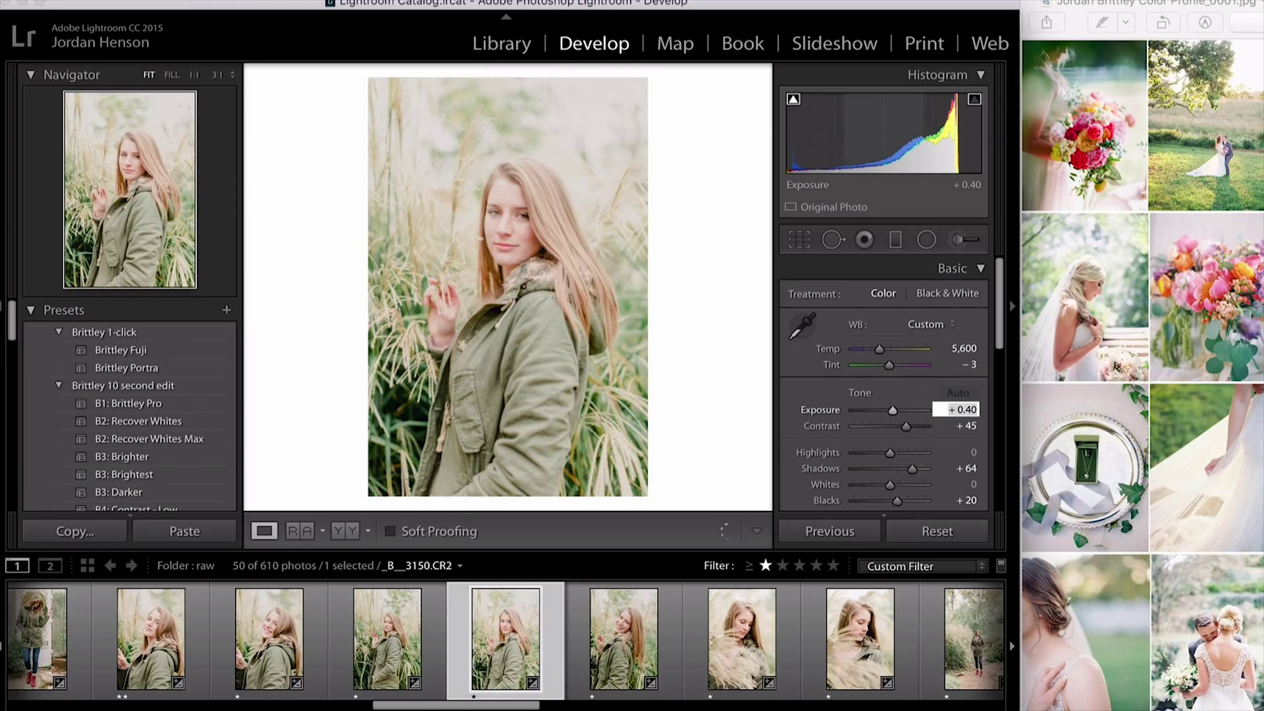
key("Return")
left_click(485, 51)
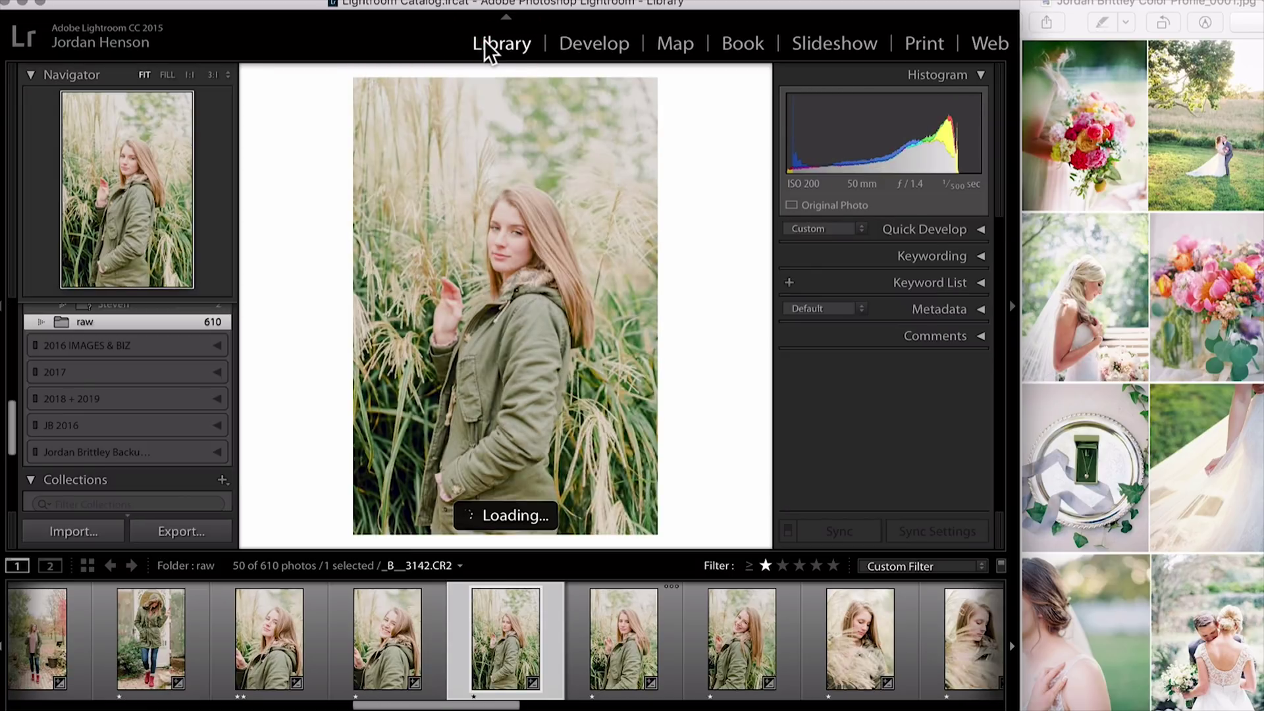
Continue reviewing photos up to the full-length reed shot _B__3462.CR2
key("Right")
key("Right")
key("Right")
key("Right")
key("Right")
key("Right")
key("Right")
key("Right")
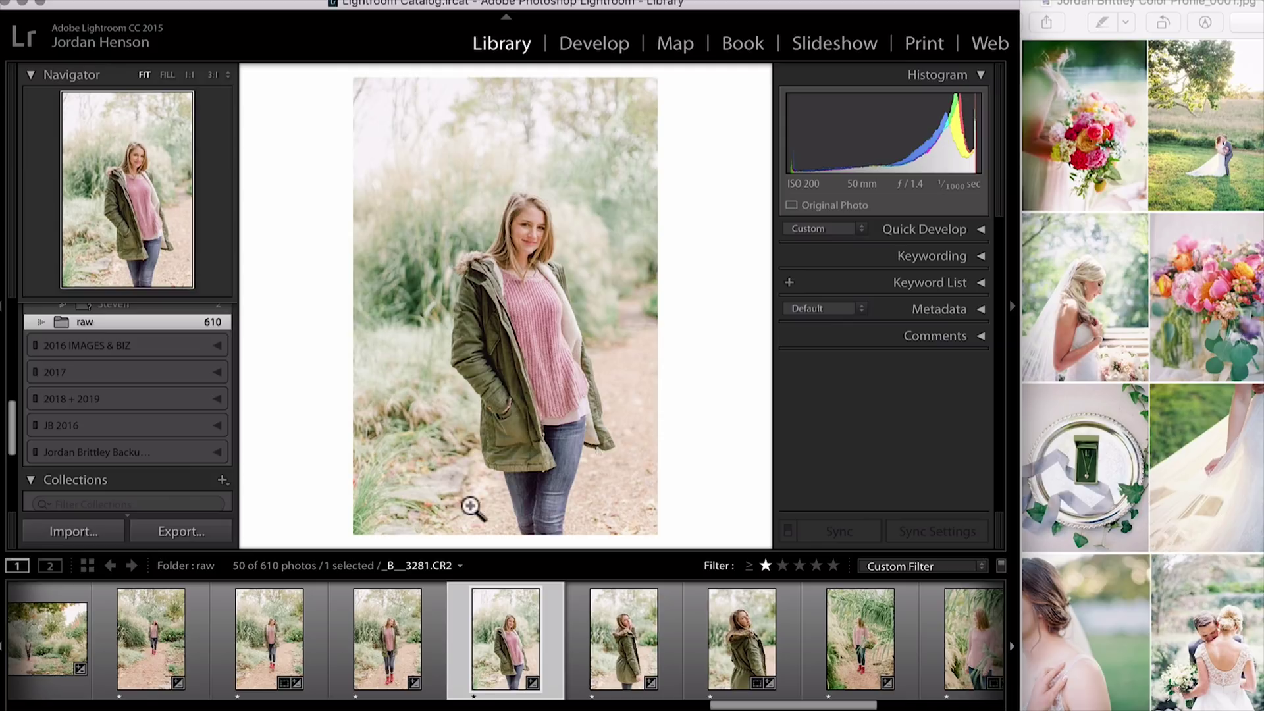
key("Right")
key("Right")
key("Right")
key("Right")
key("Right")
key("Right")
key("Right")
key("Right")
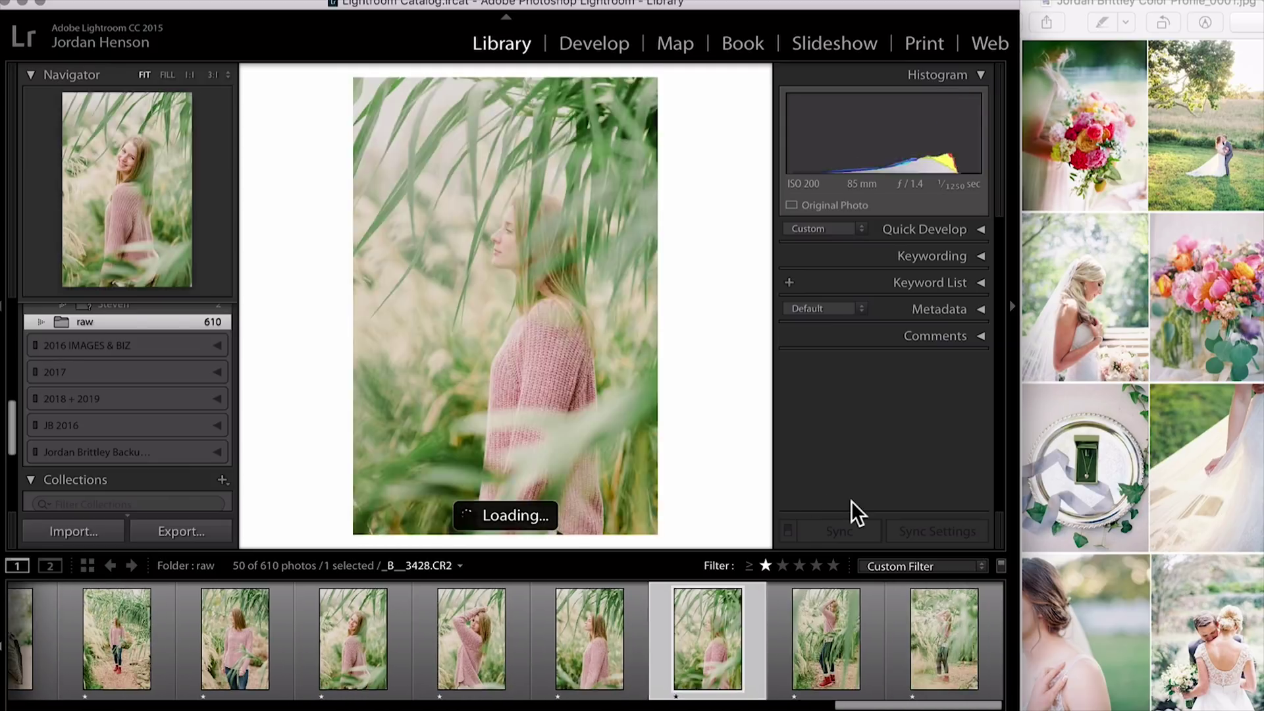
key("Right")
key("Right")
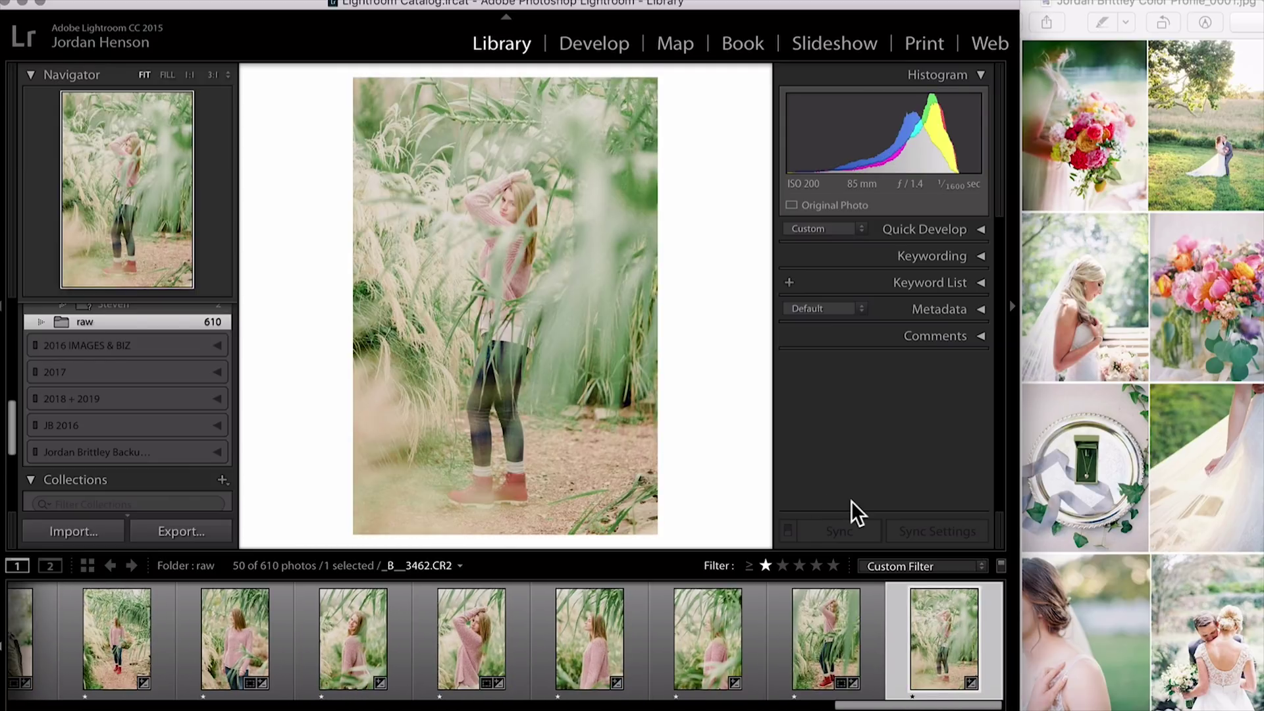